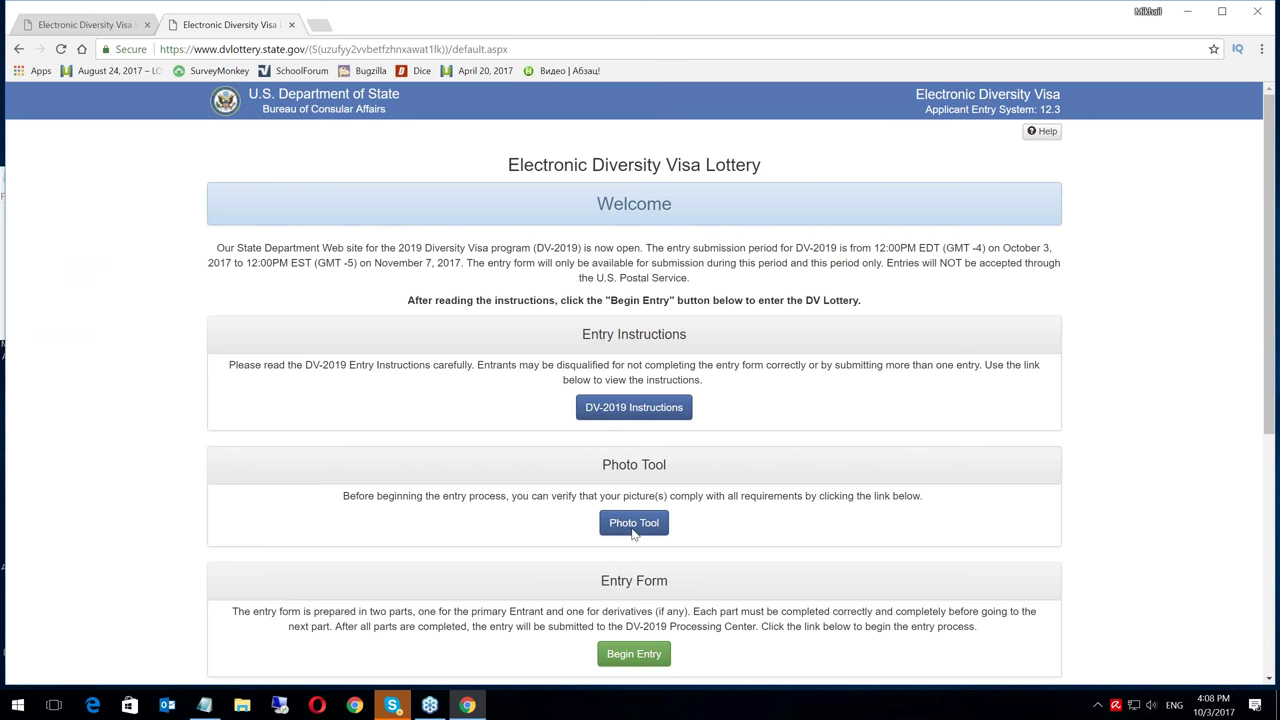
# Start a new DV-2019 entry with Begin Entry under Entry Form
pyautogui.click(641, 660)
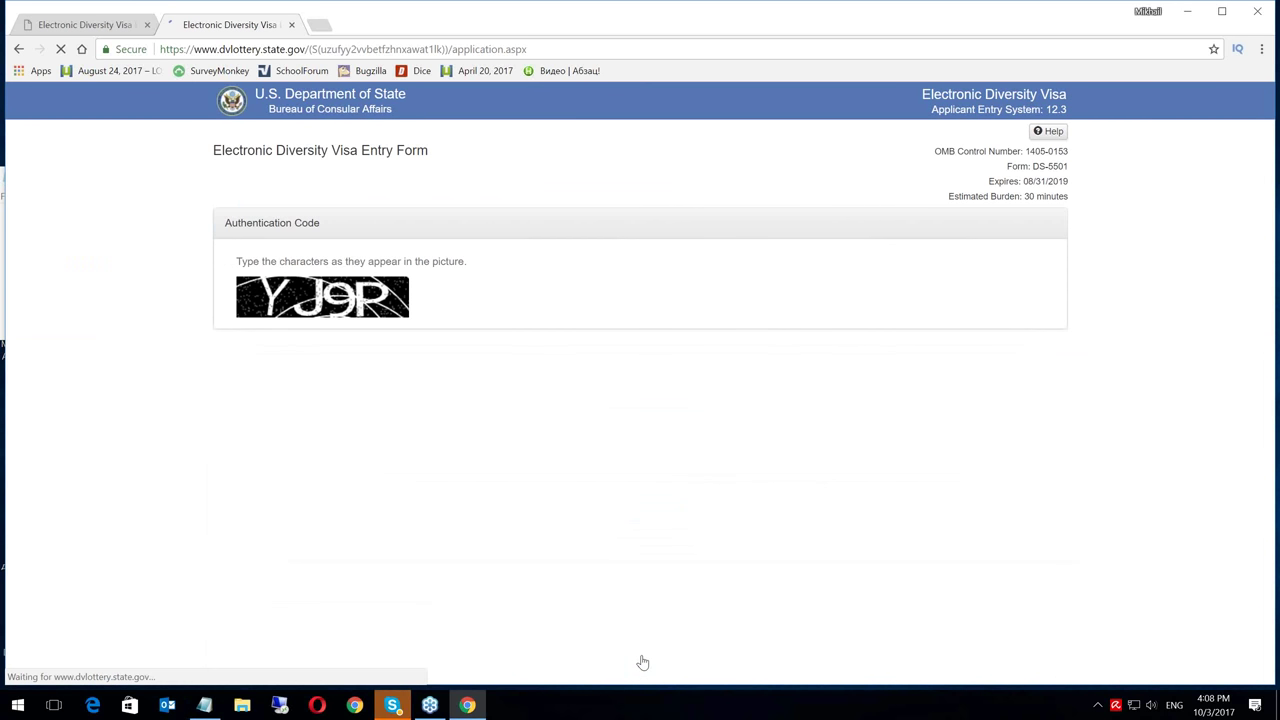
# Enter the CAPTCHA authentication code shown in the picture and submit it
pyautogui.click(304, 344)
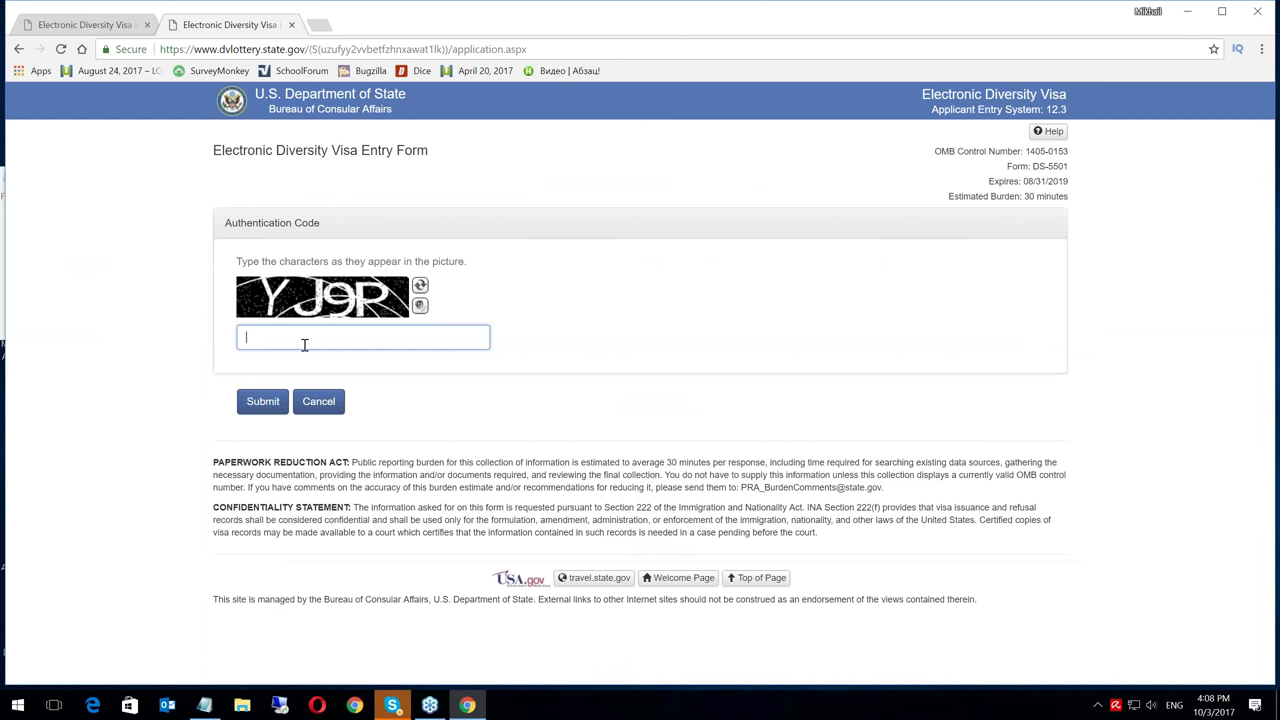
pyautogui.write('YJ9P')
pyautogui.click(264, 403)
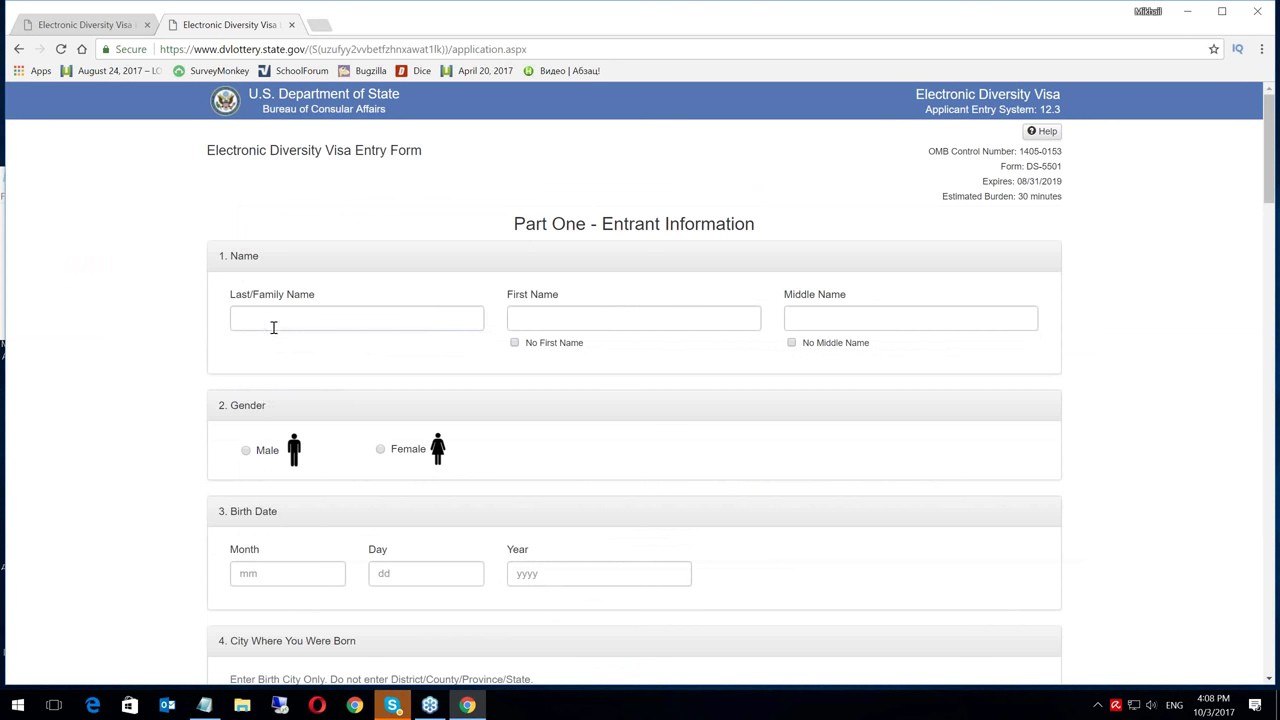
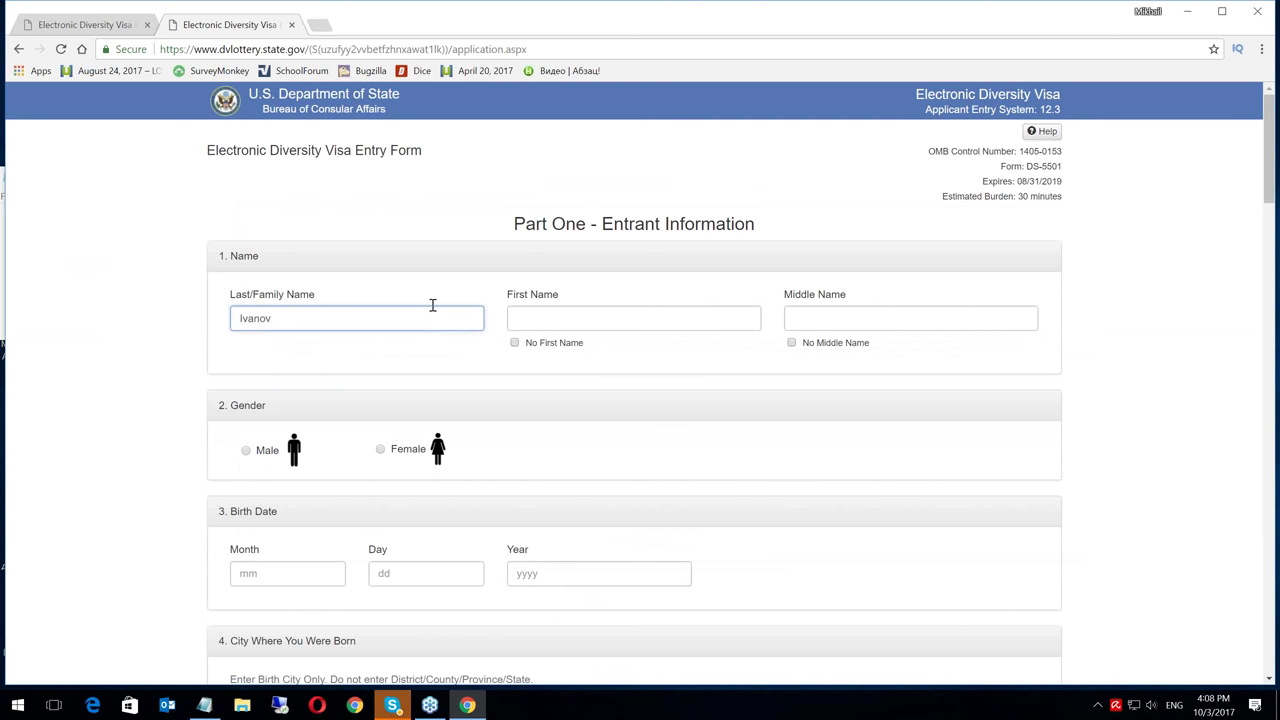
# Enter the entrant's last and first names, mark No Middle Name, and select Male
pyautogui.click(573, 314)
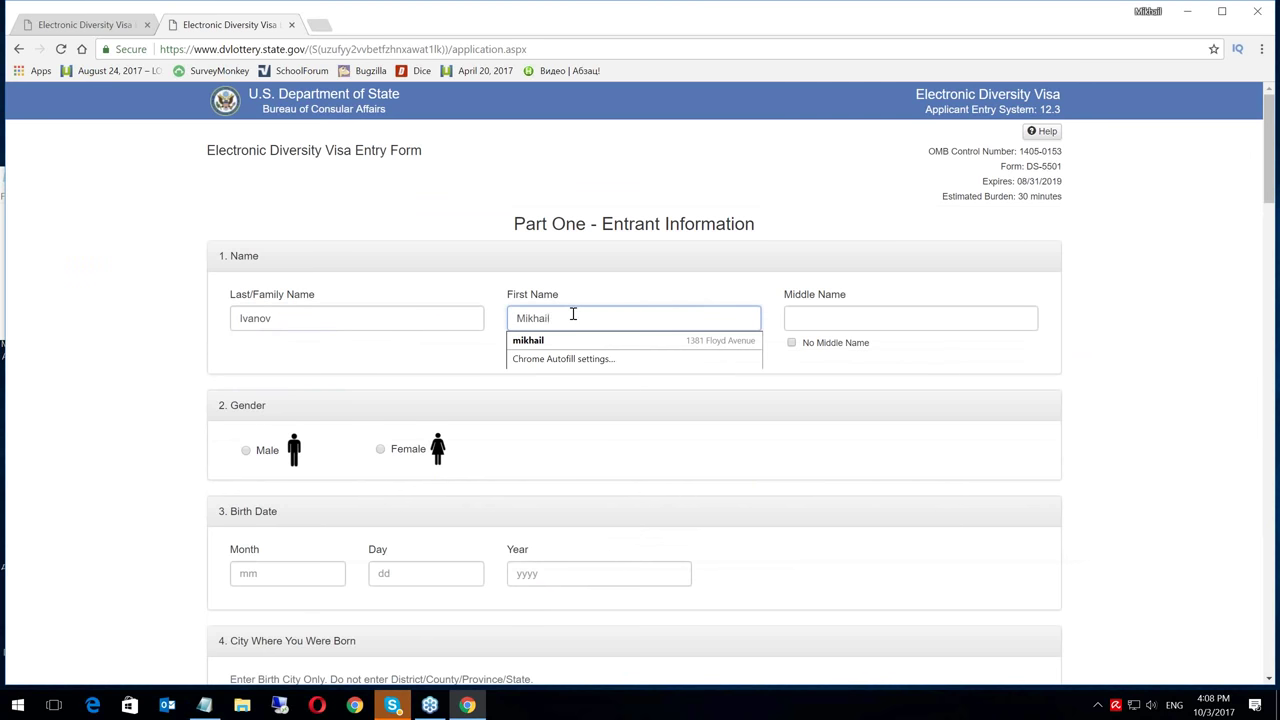
pyautogui.click(623, 286)
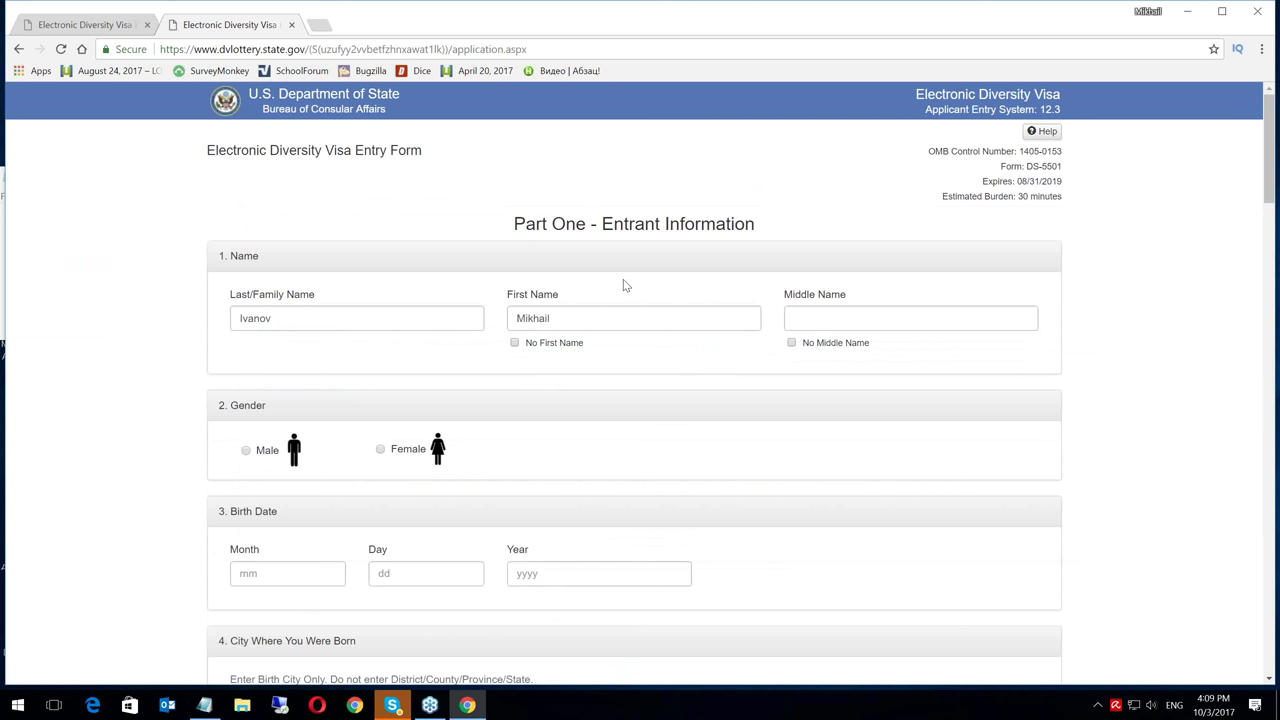
pyautogui.click(791, 343)
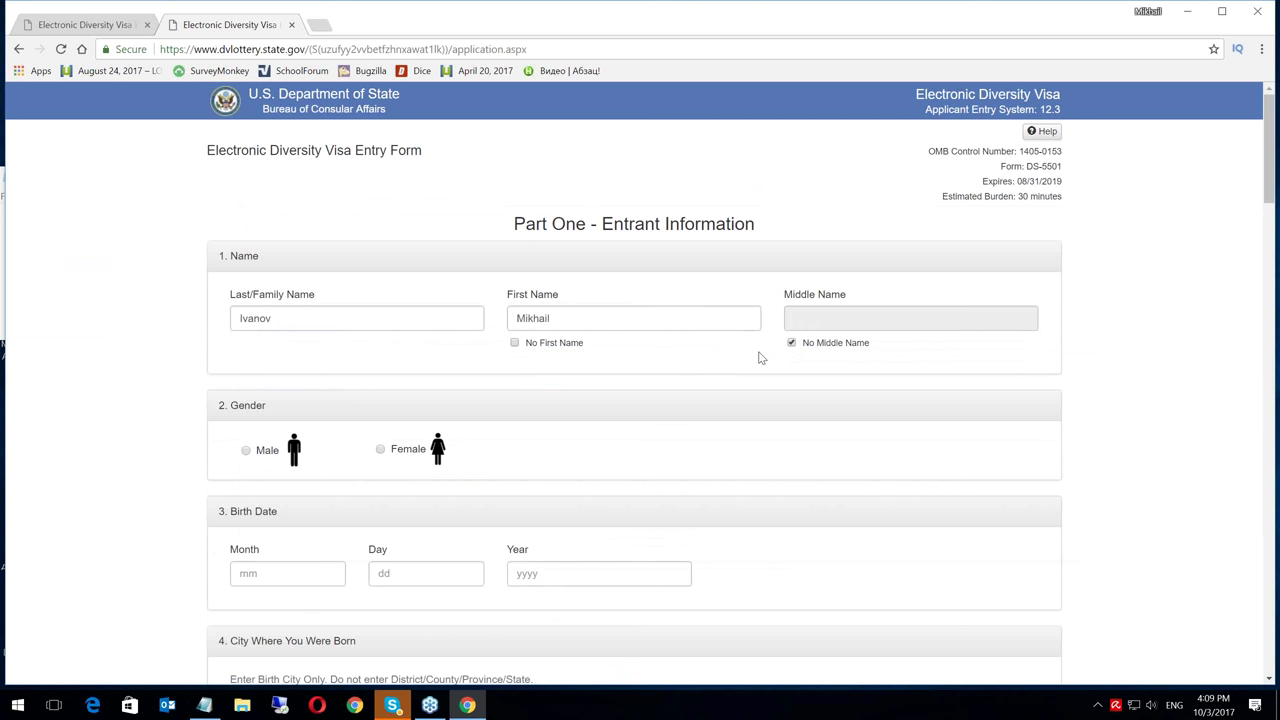
pyautogui.click(246, 451)
pyautogui.click(265, 573)
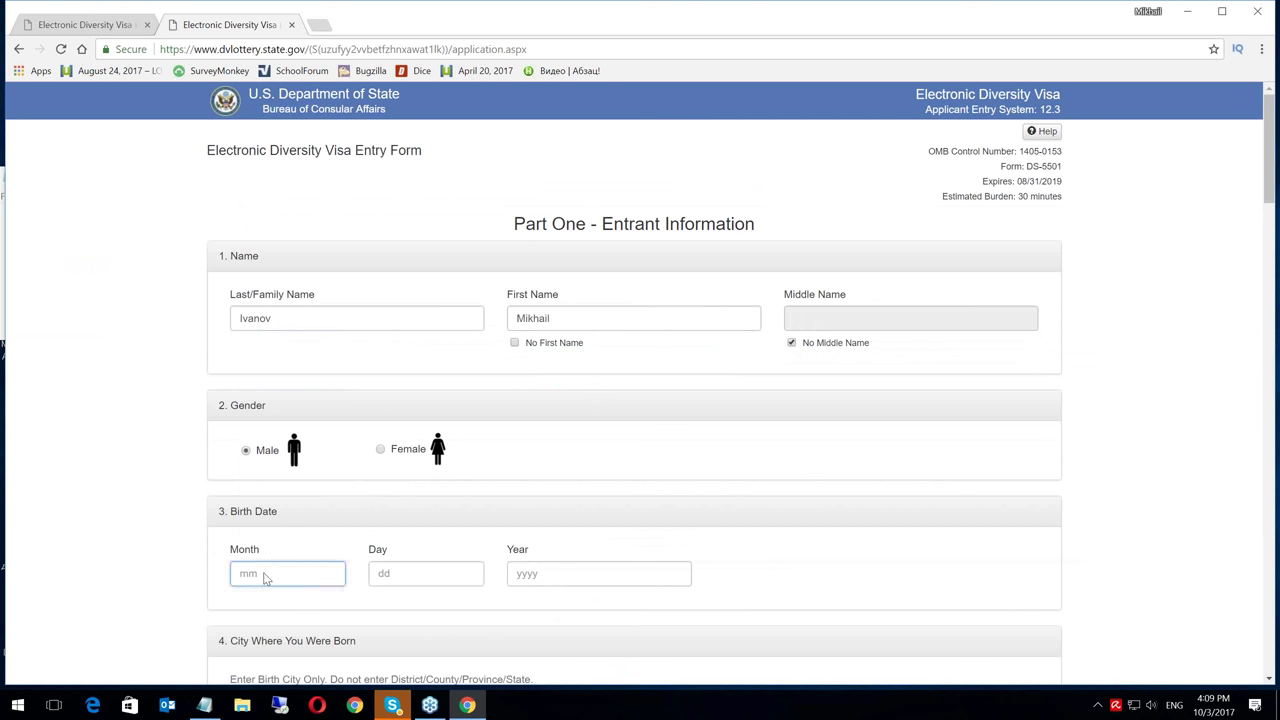
pyautogui.press('Tab')
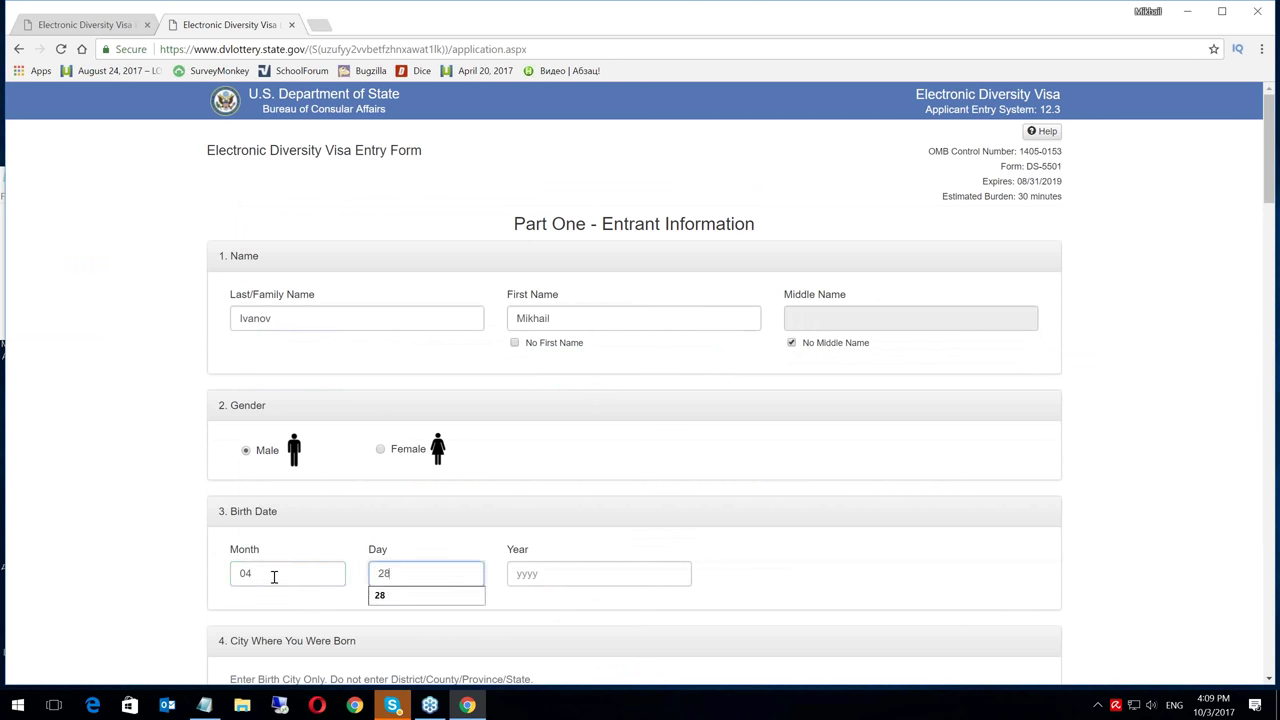
pyautogui.press('Tab')
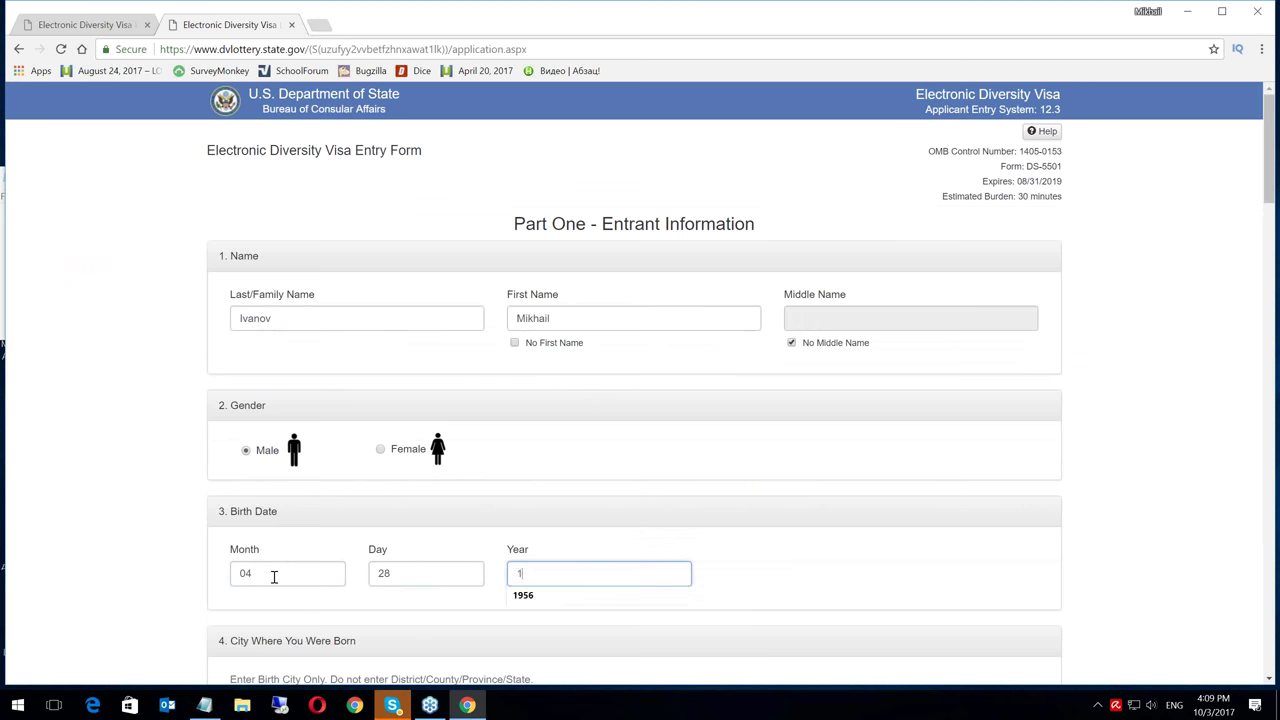
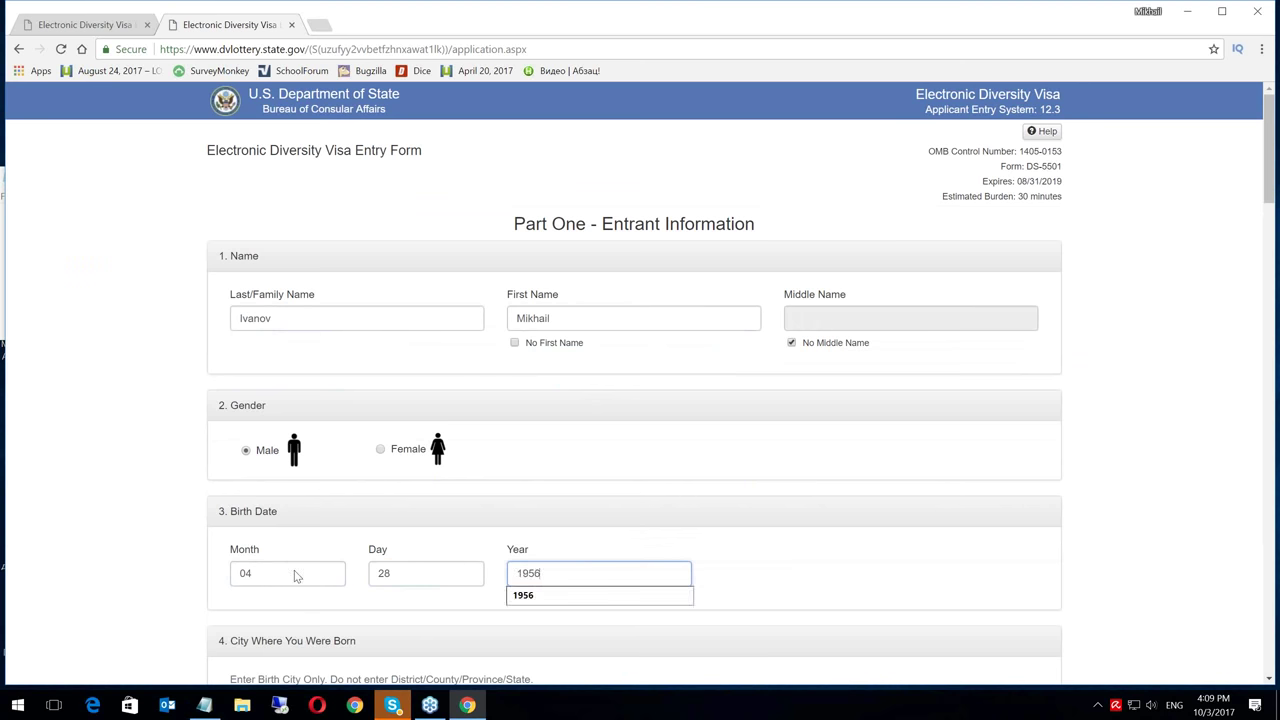
pyautogui.click(763, 576)
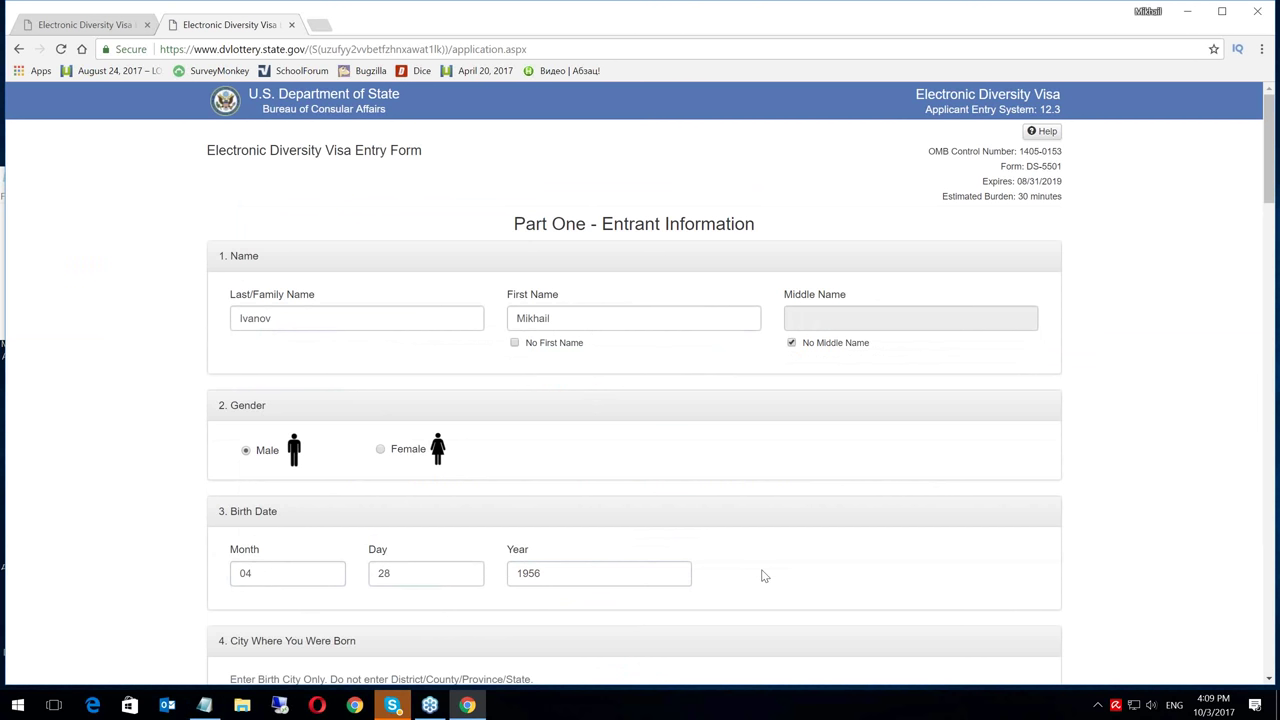
pyautogui.click(1270, 679)
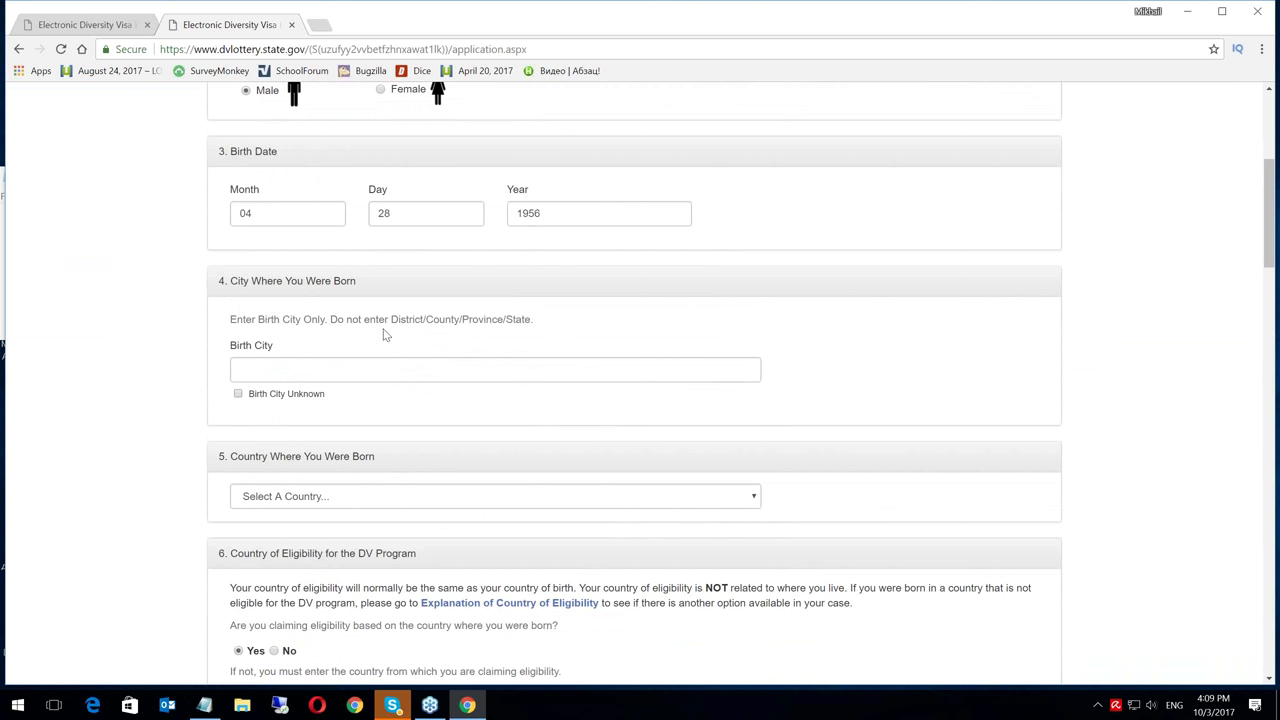
# Enter Shikhovo as the birth city
pyautogui.click(327, 369)
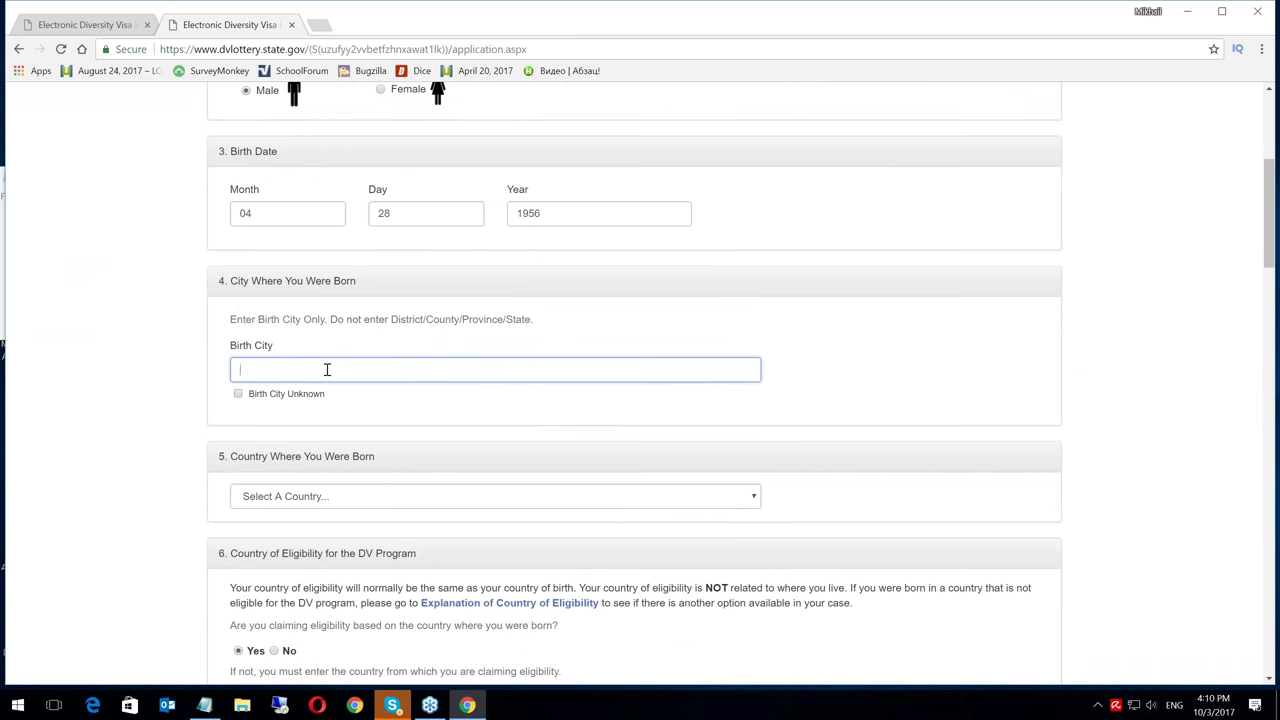
pyautogui.write('S')
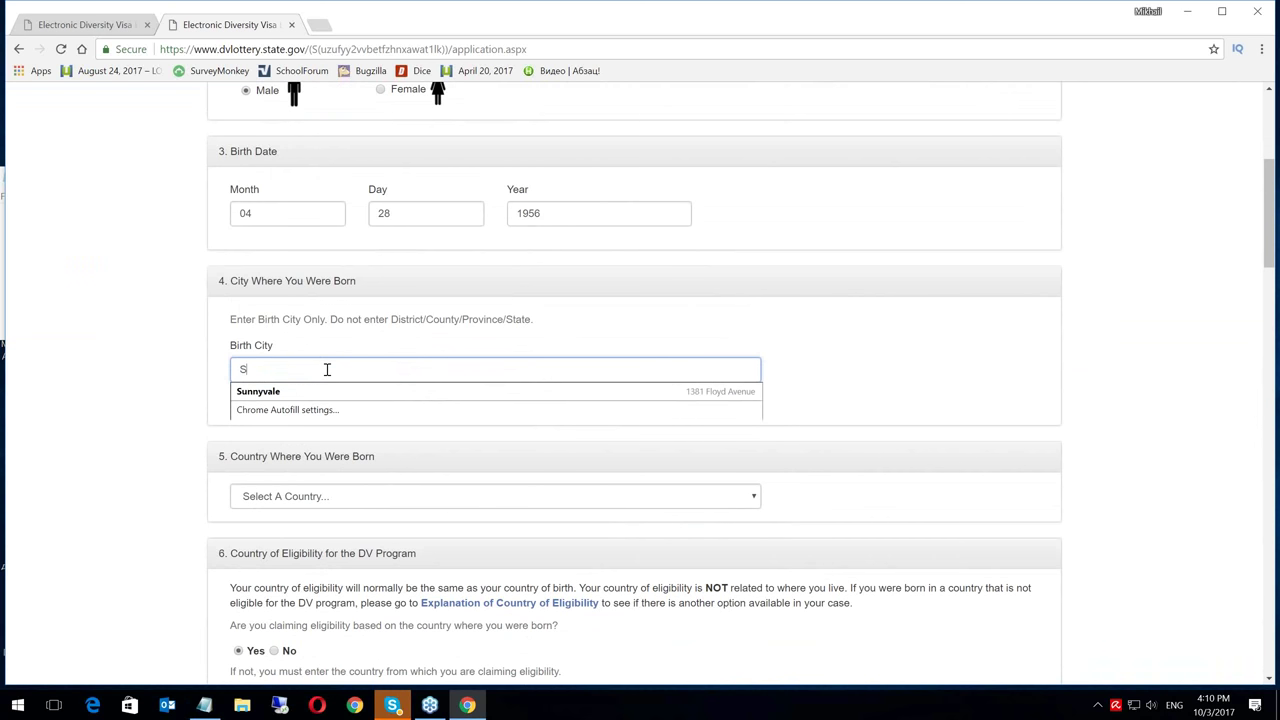
pyautogui.write('hikho')
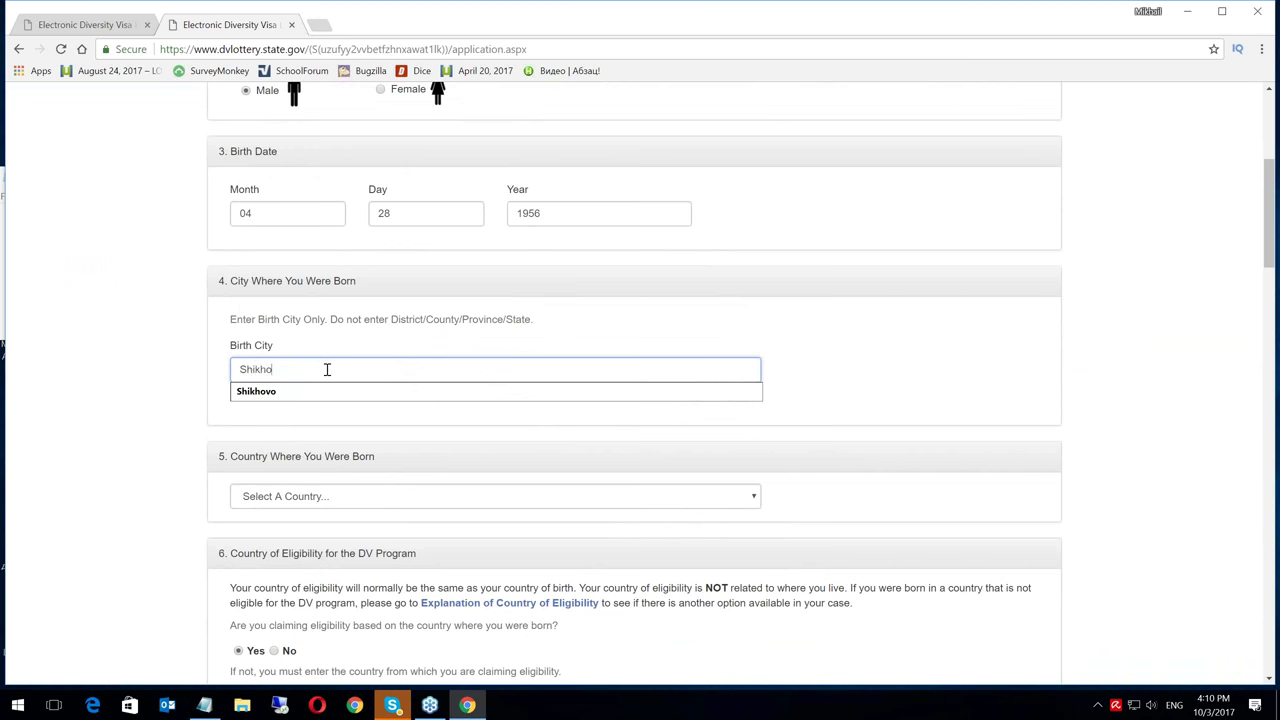
pyautogui.write('vo')
pyautogui.click(846, 390)
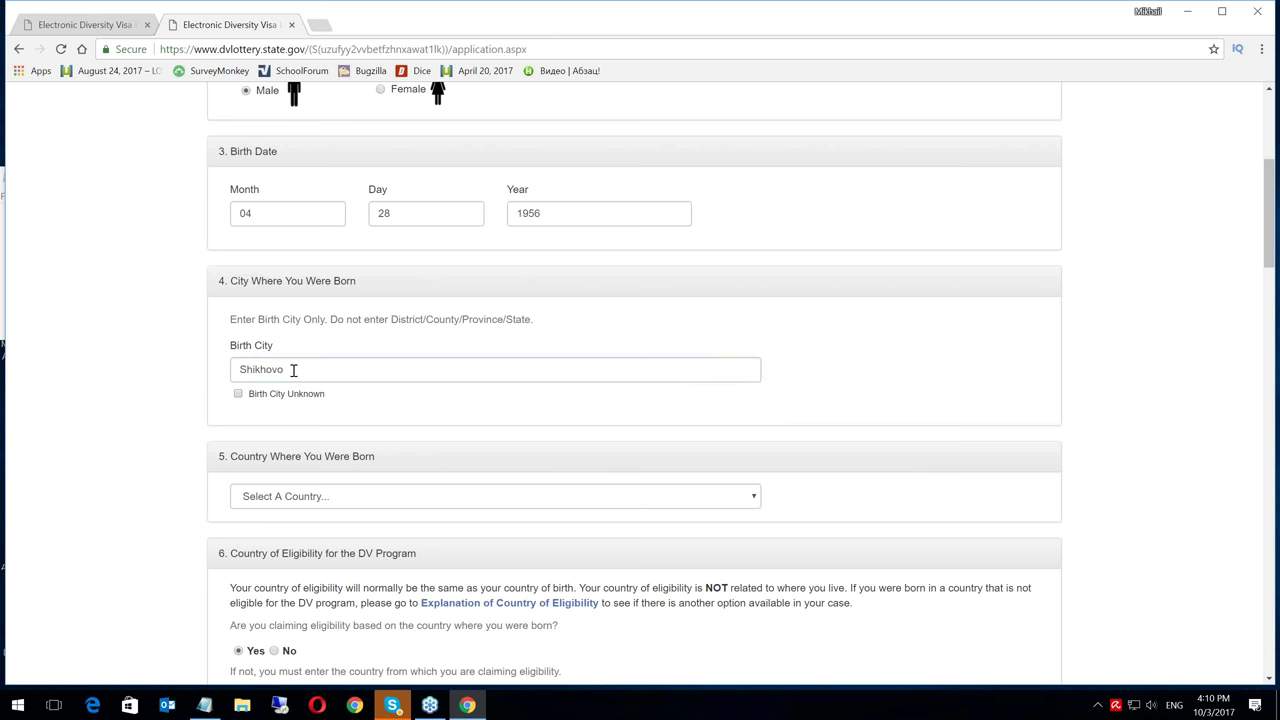
# Choose Russia as the country of birth
pyautogui.click(751, 500)
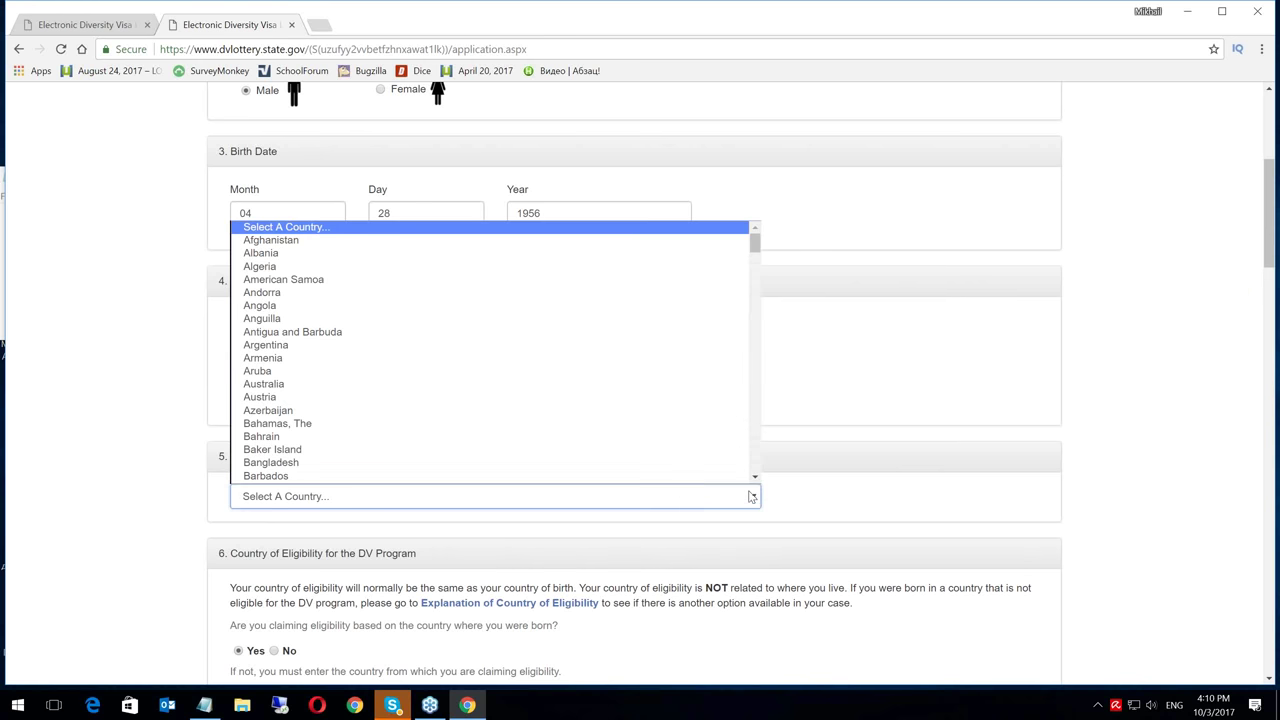
pyautogui.press('r')
pyautogui.press('Down')
pyautogui.press('Down')
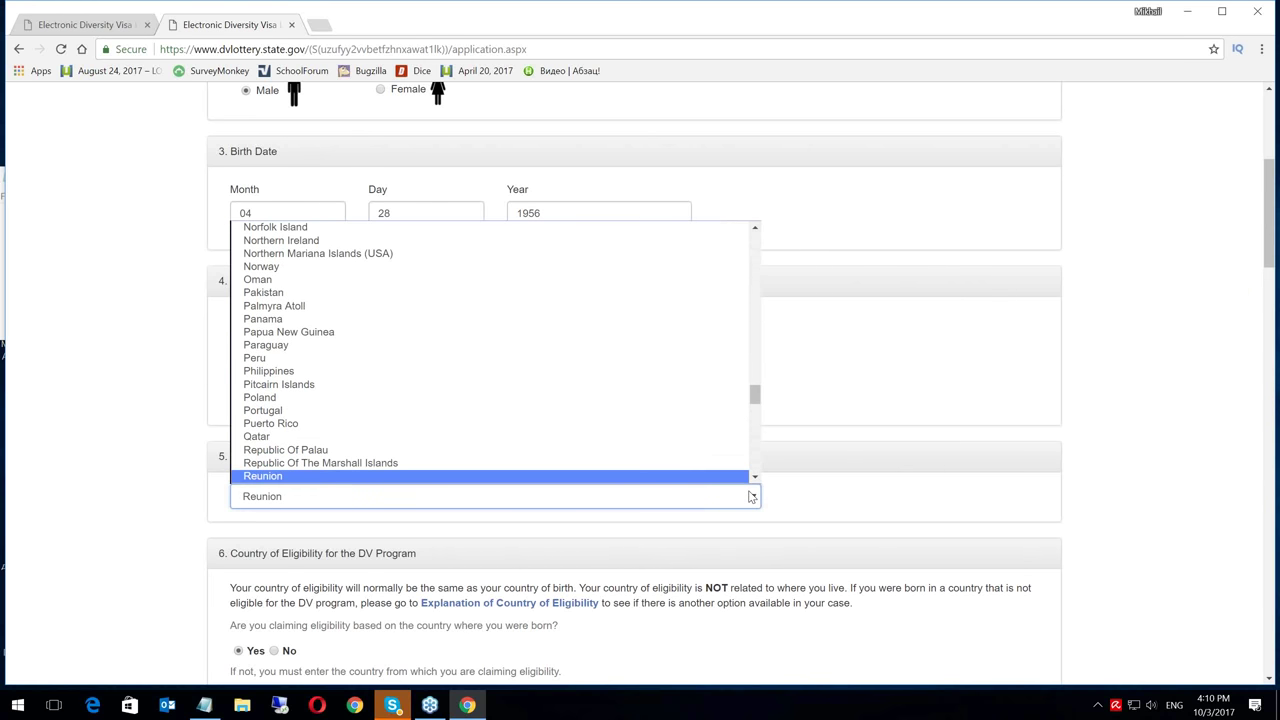
pyautogui.press('Down')
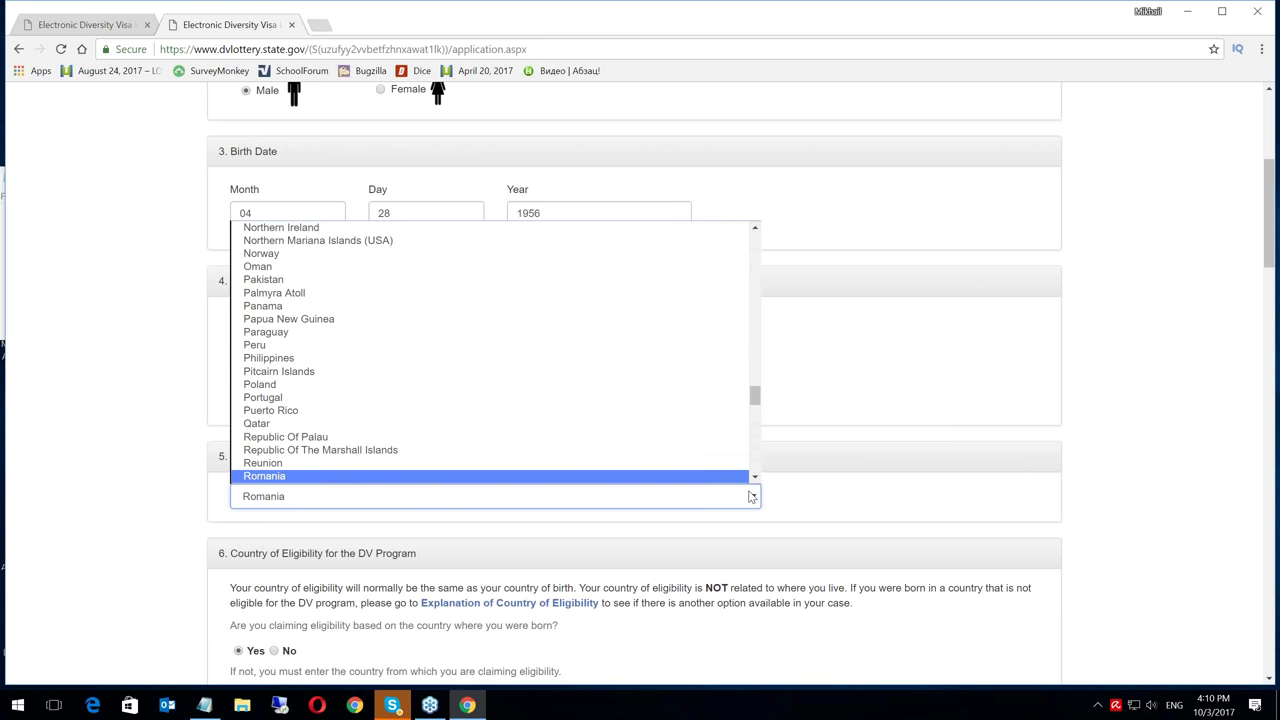
pyautogui.press('Down')
pyautogui.press('Return')
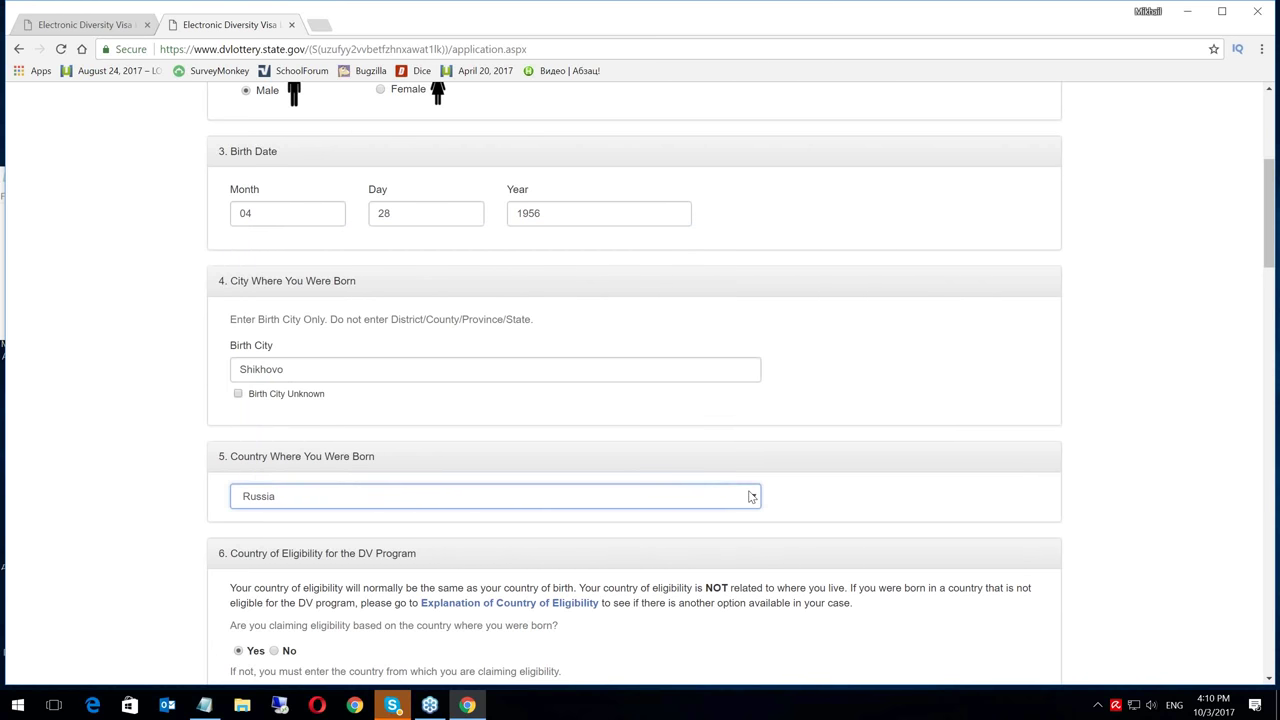
pyautogui.click(1267, 681)
pyautogui.moveTo(1267, 681); pyautogui.dragTo(1269, 681)
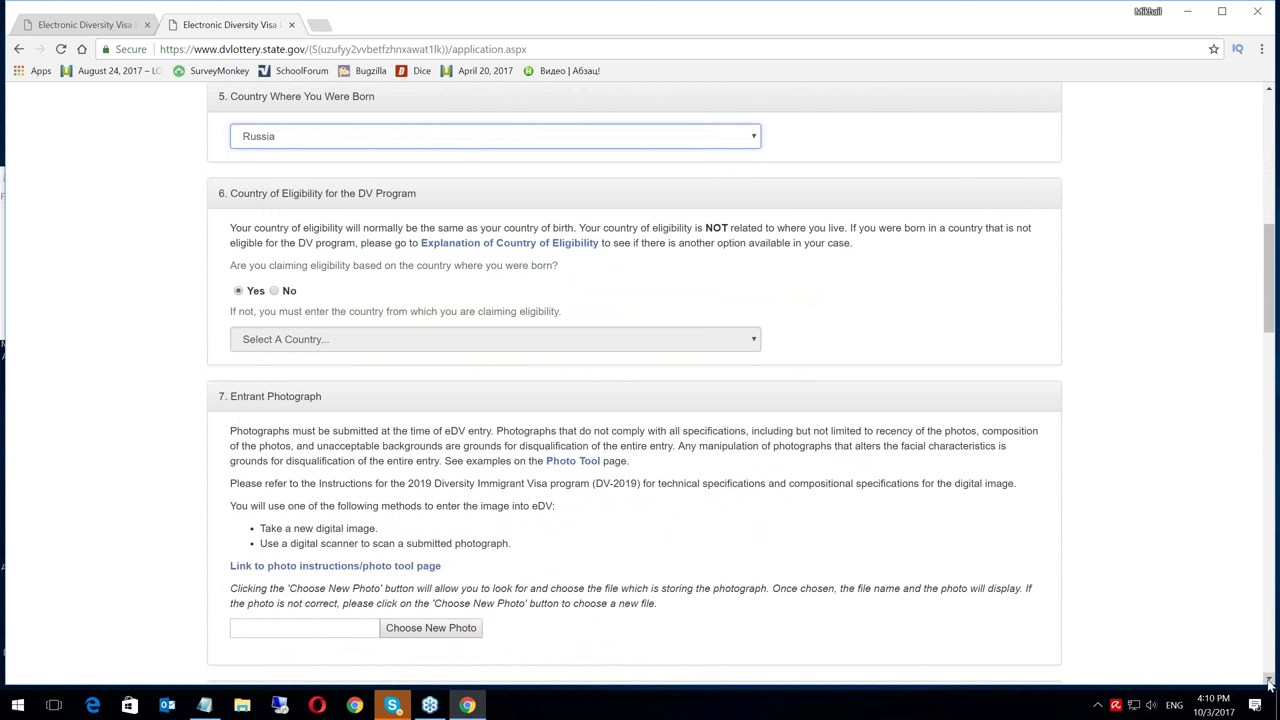
pyautogui.moveTo(419, 242); pyautogui.dragTo(601, 255)
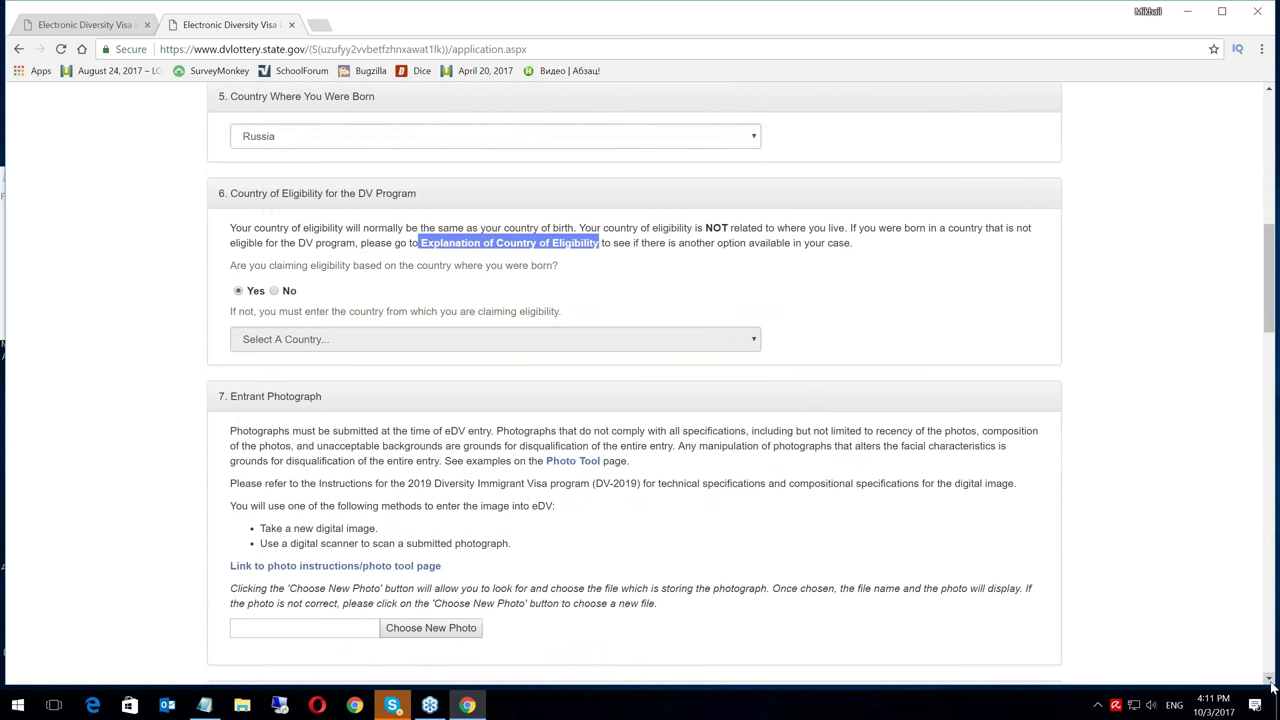
pyautogui.click(1269, 679)
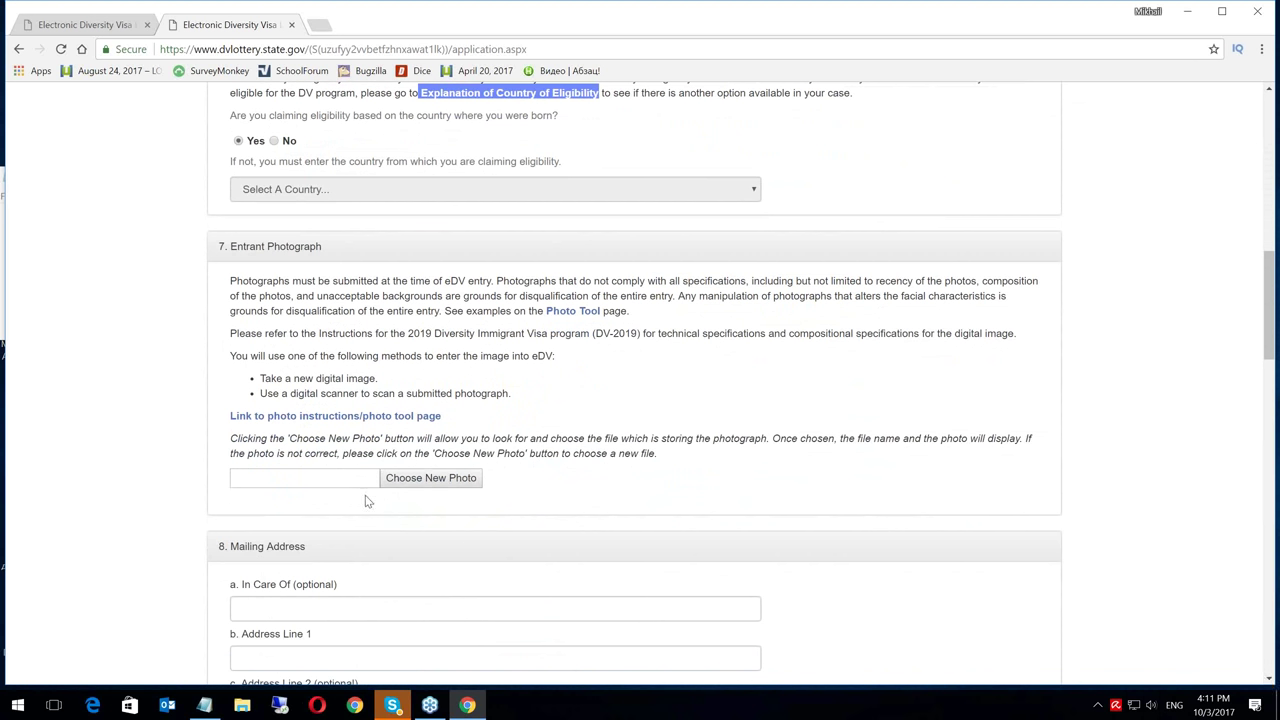
# Attach DV_photo.jpg from the Desktop as the entrant photograph
pyautogui.click(428, 480)
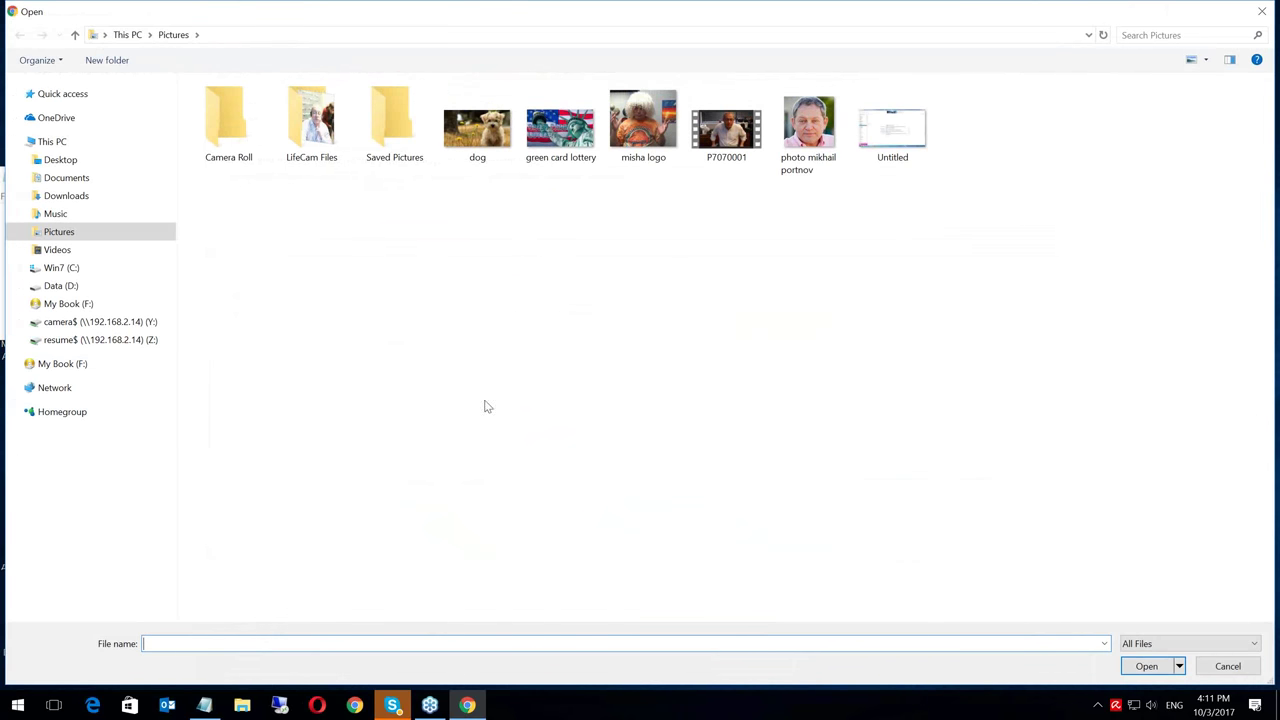
pyautogui.click(58, 160)
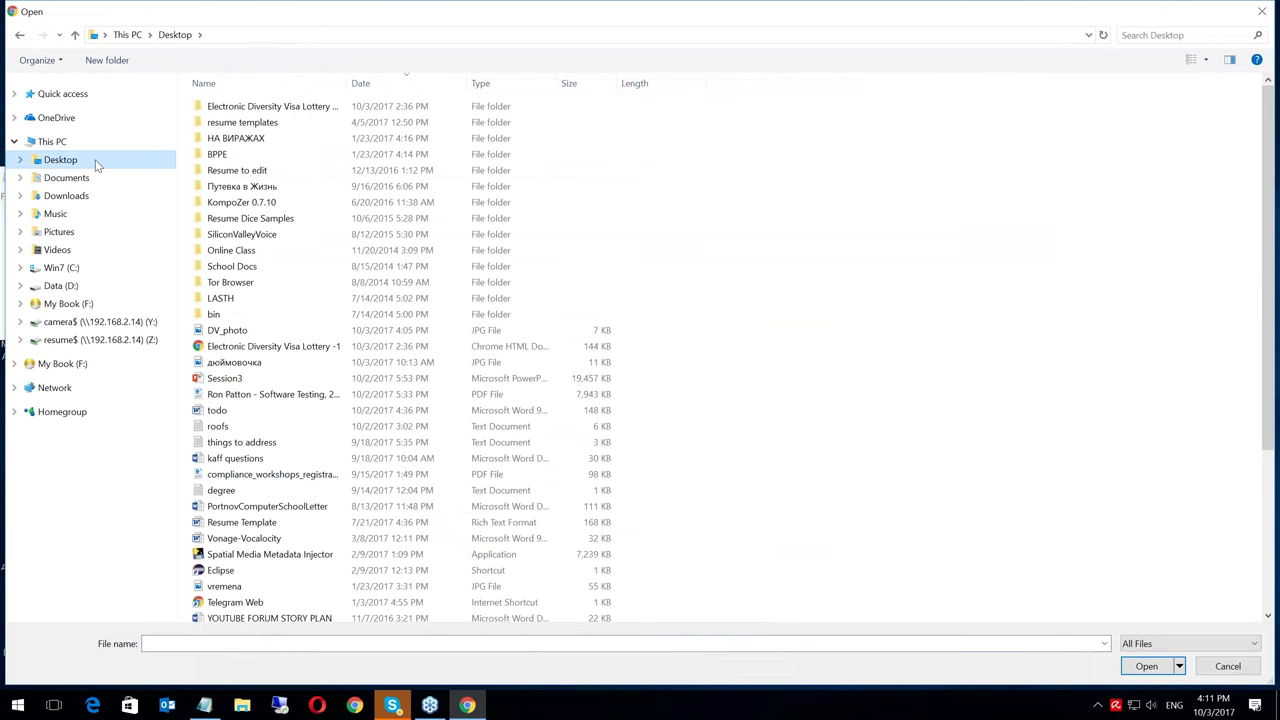
pyautogui.click(235, 337)
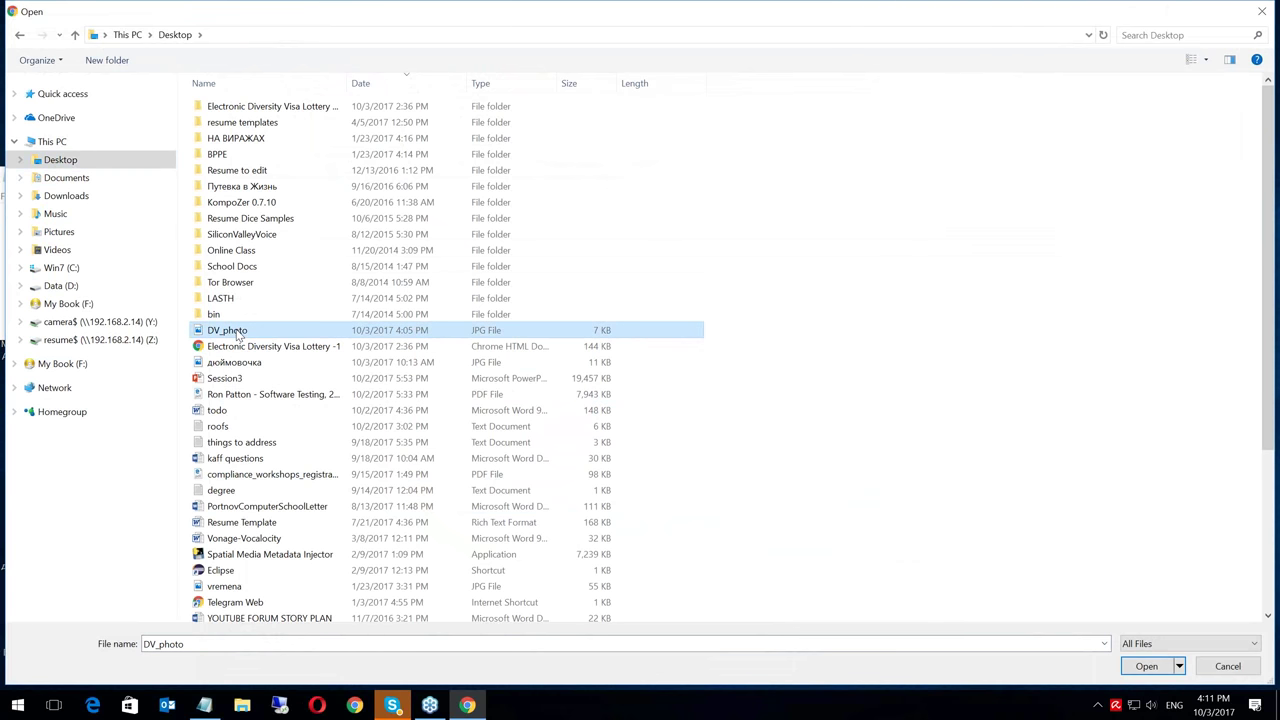
pyautogui.click(1146, 667)
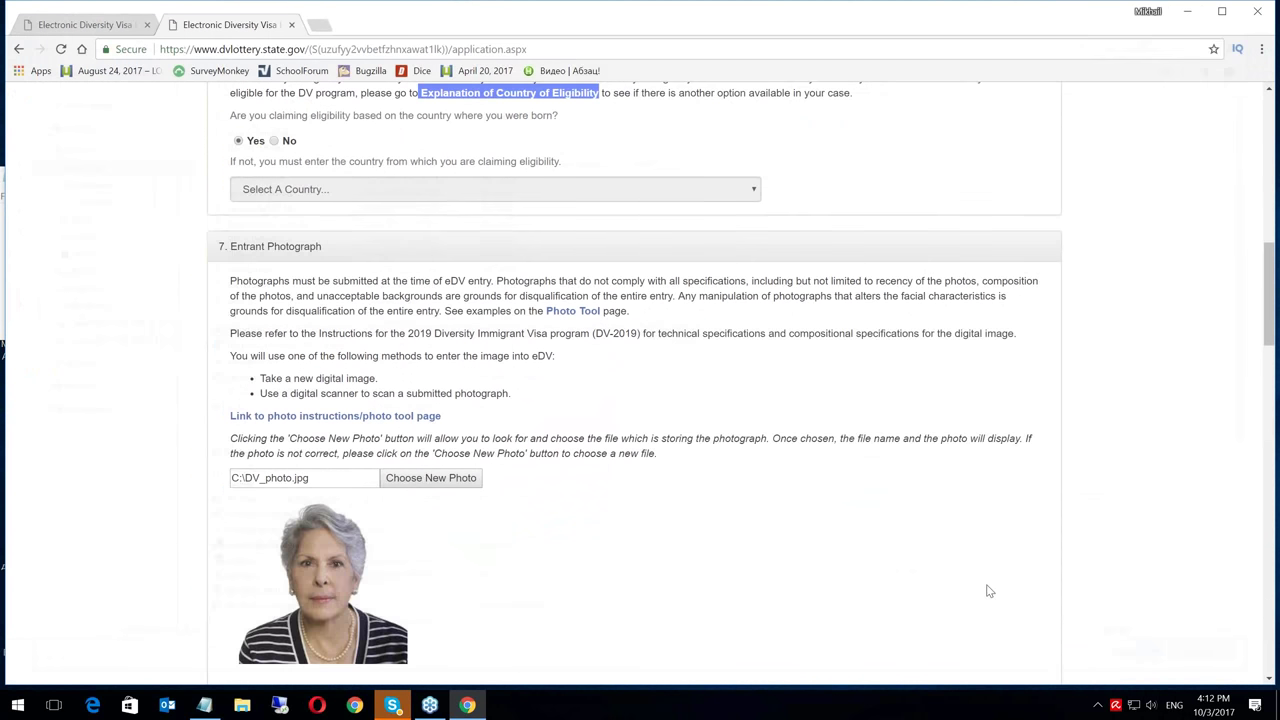
# Scroll down until section 8, Mailing Address, is visible below the photo
pyautogui.click(1270, 680)
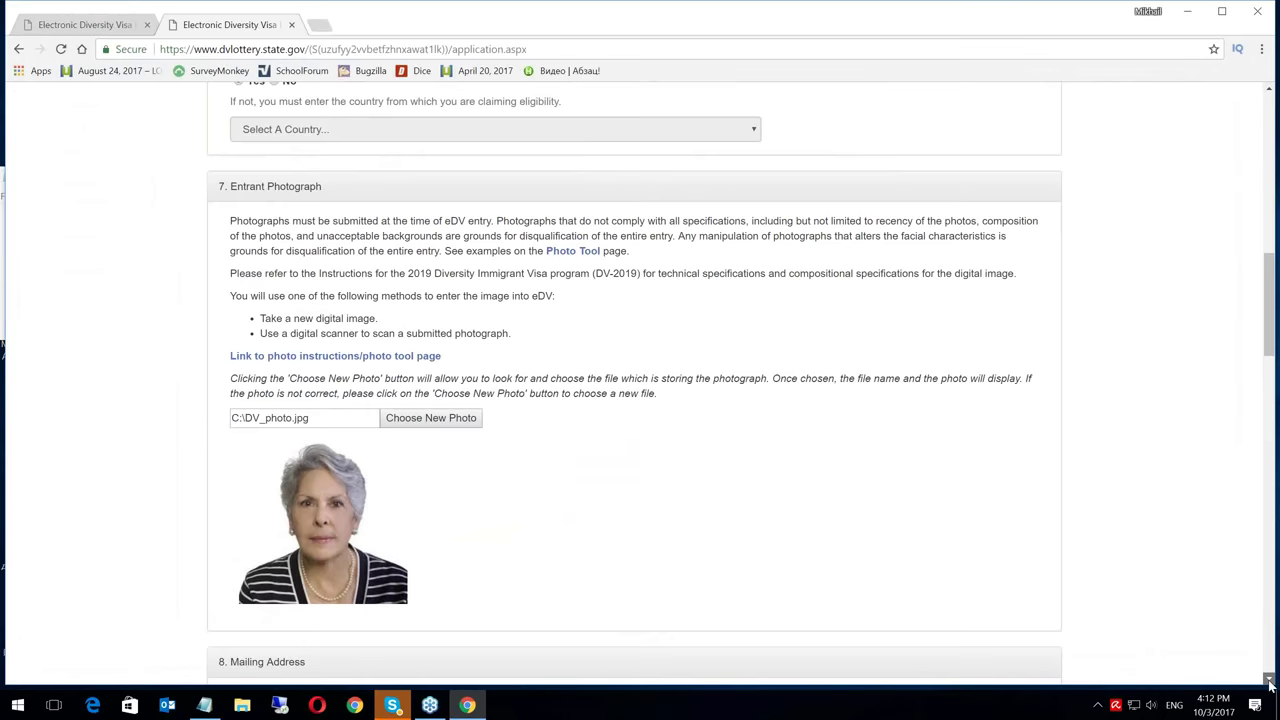
pyautogui.click(1270, 680)
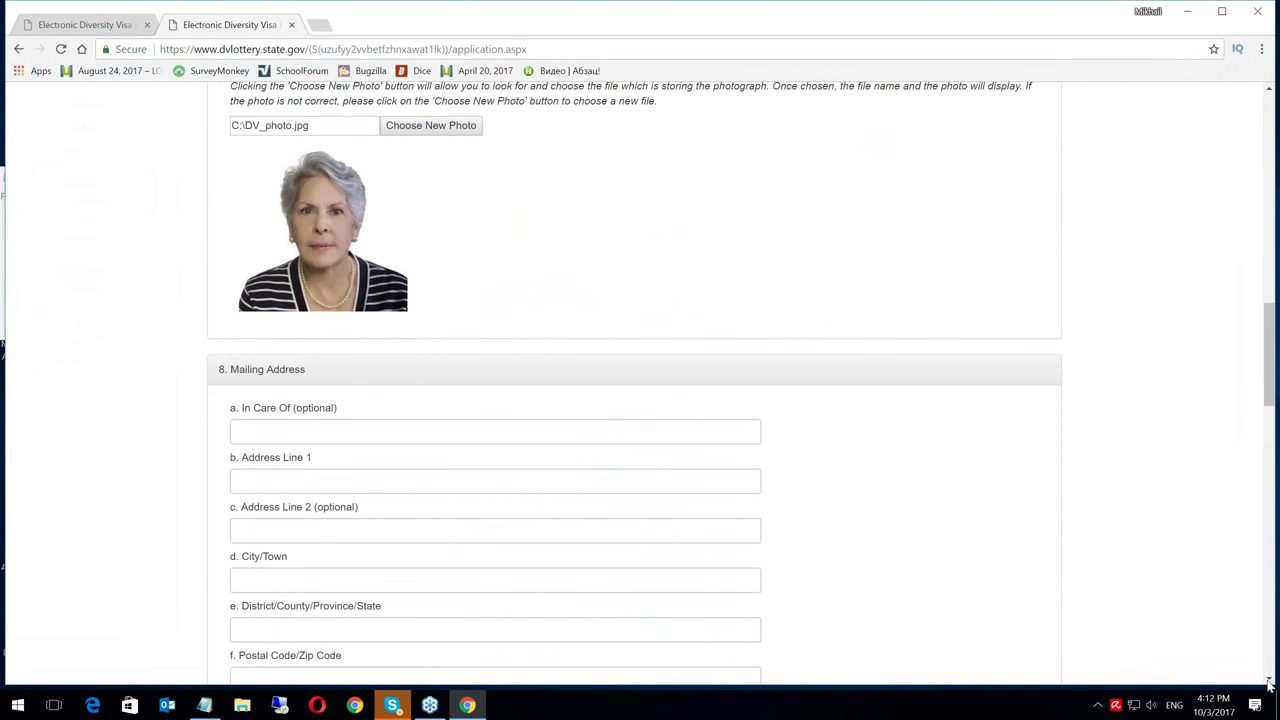
pyautogui.click(1270, 680)
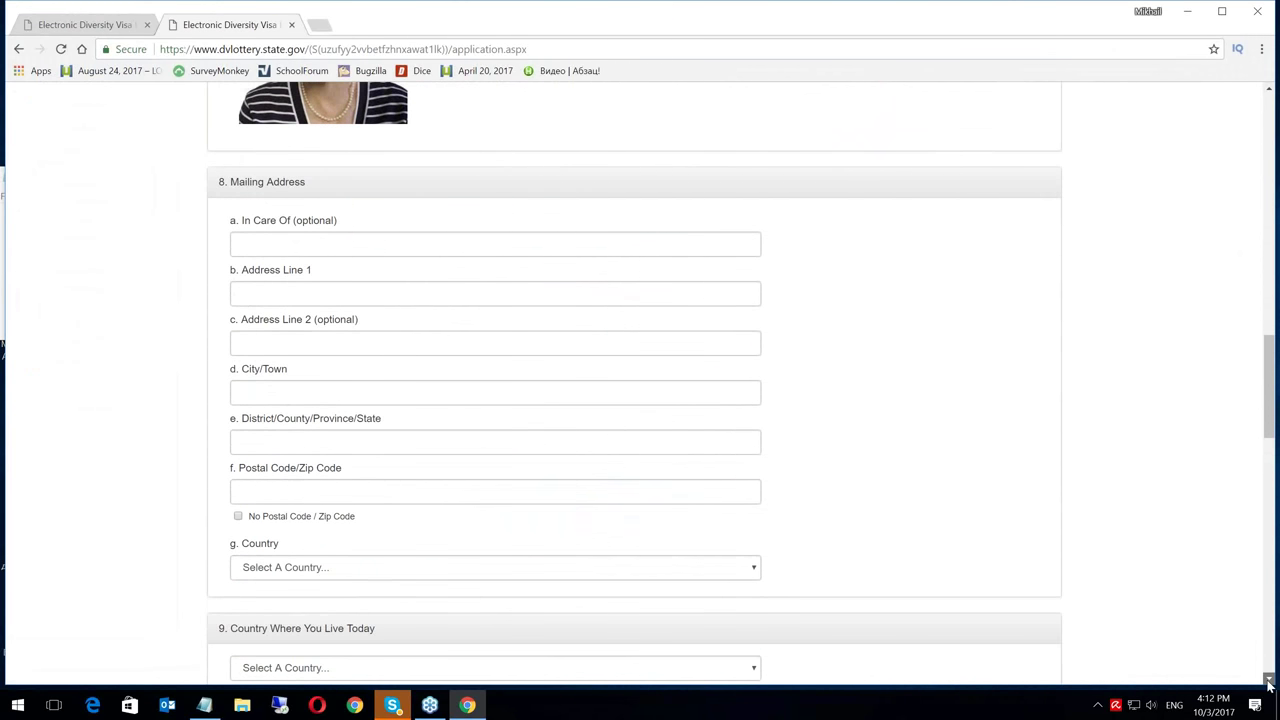
pyautogui.click(1270, 680)
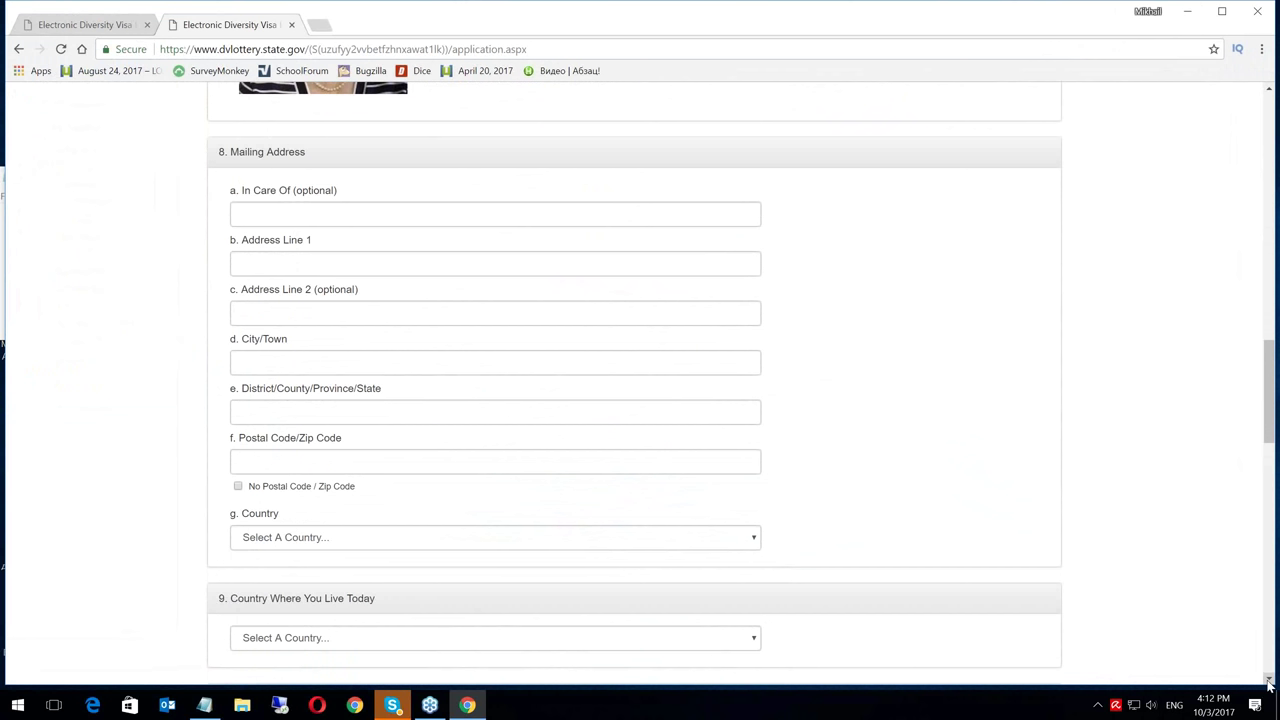
# Enter the care-of name and both street address lines, correcting typos
pyautogui.click(258, 213)
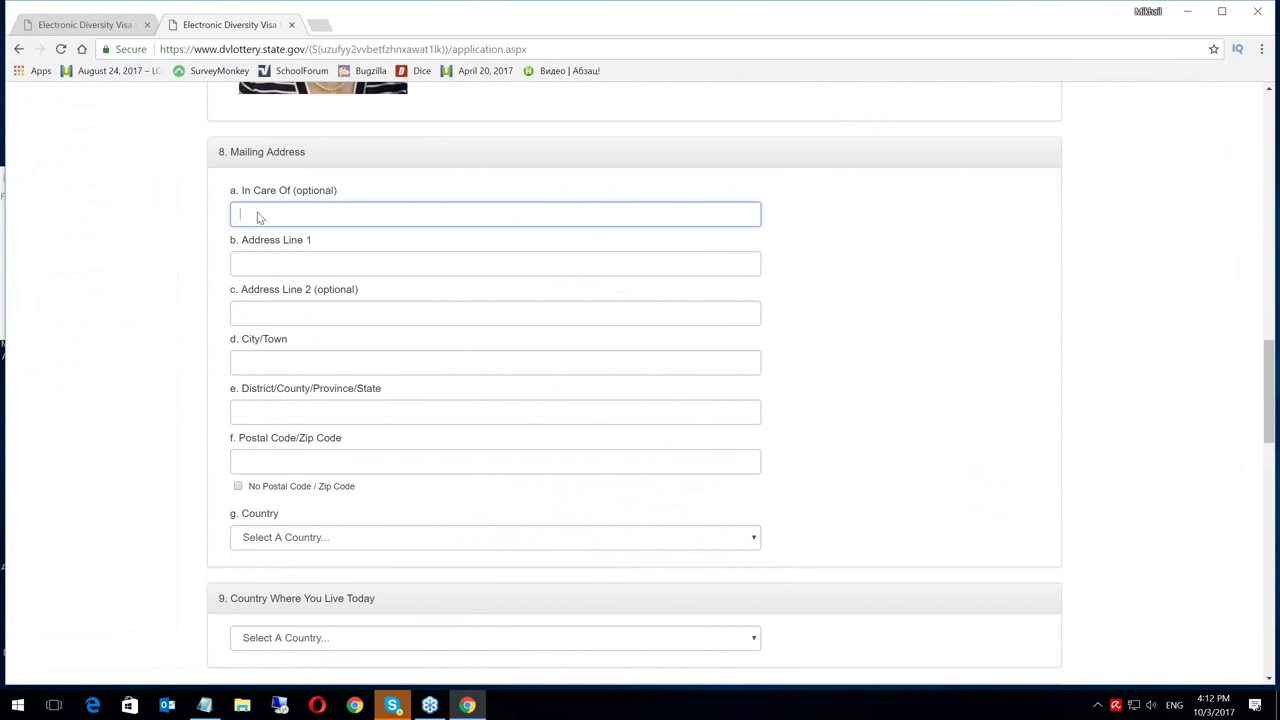
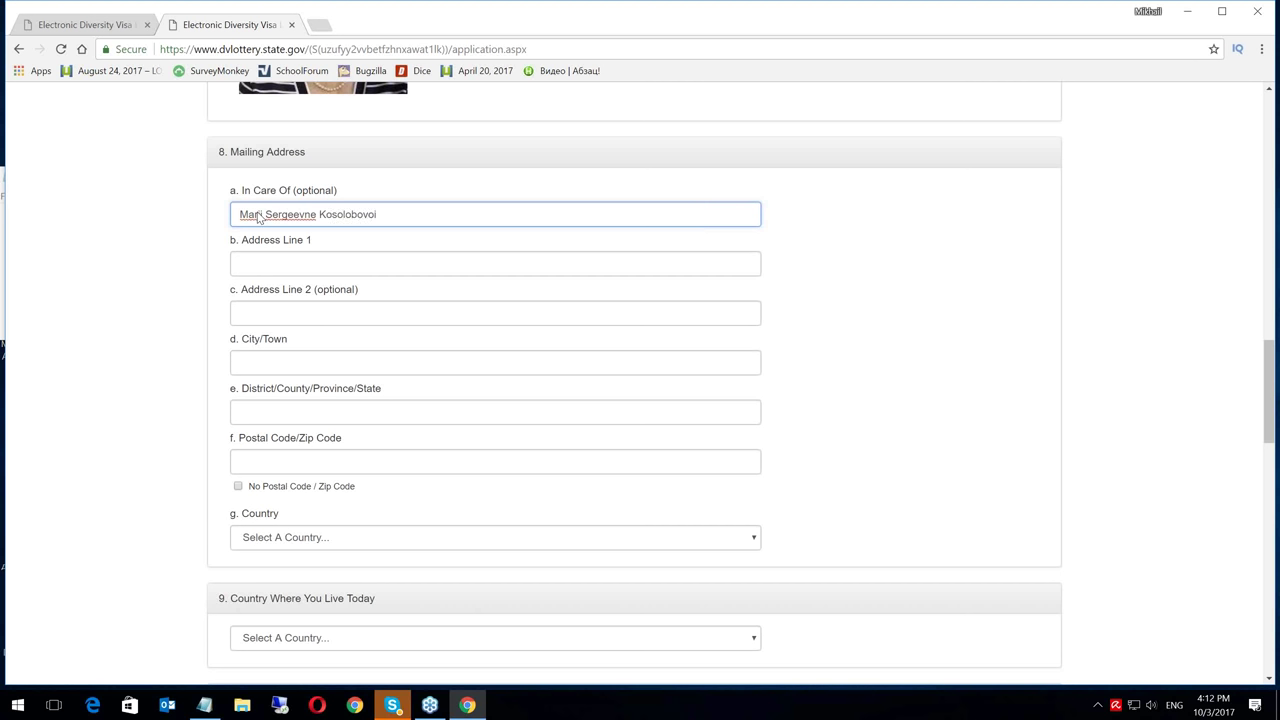
pyautogui.click(328, 249)
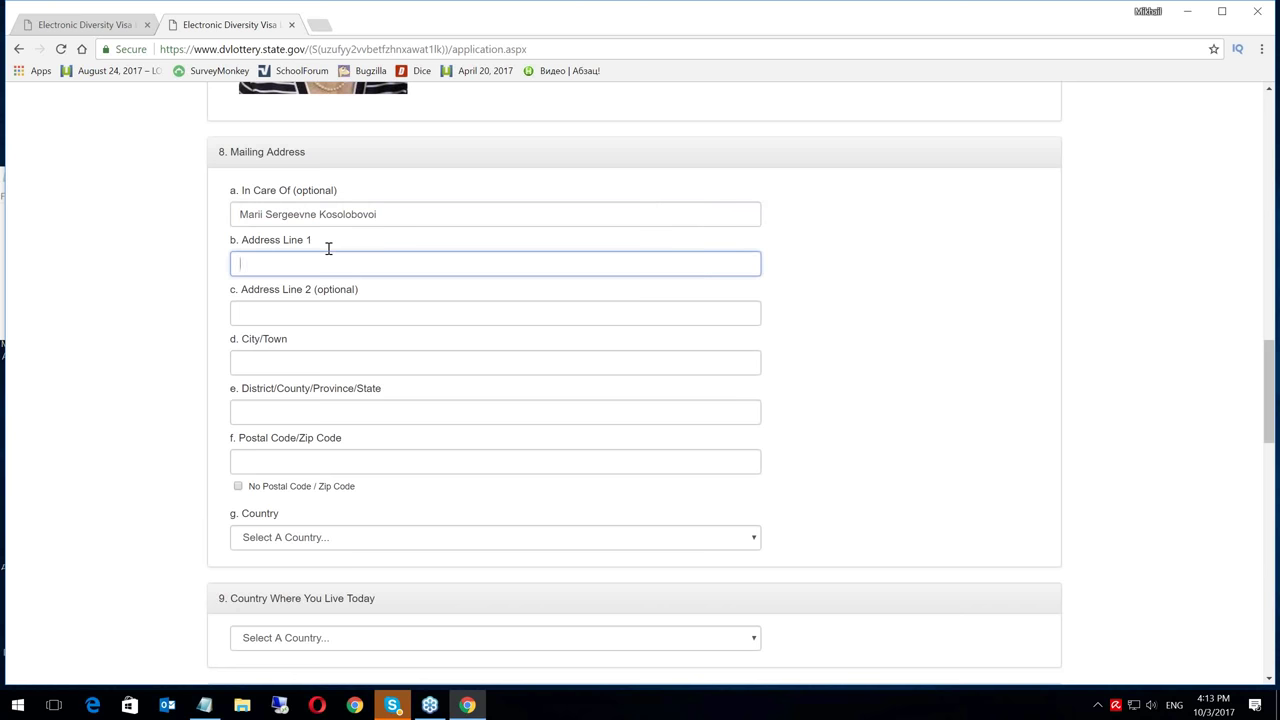
pyautogui.write('Em')
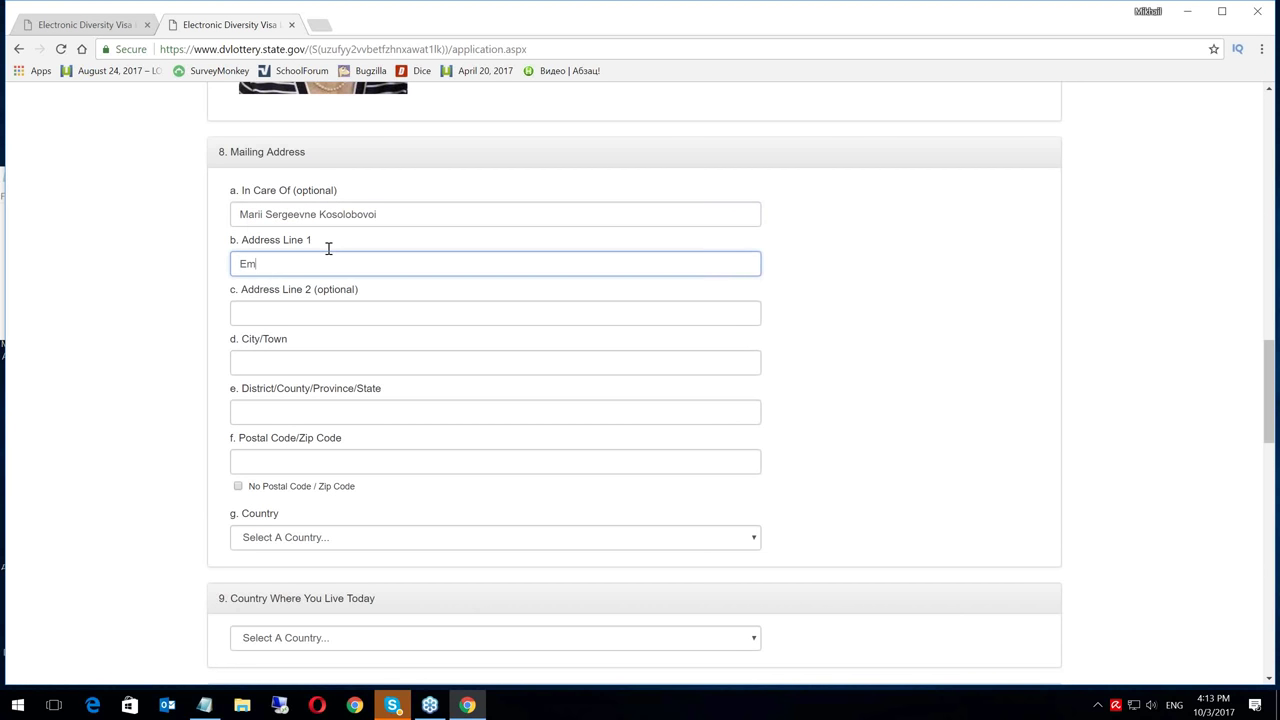
pyautogui.press('BackSpace')
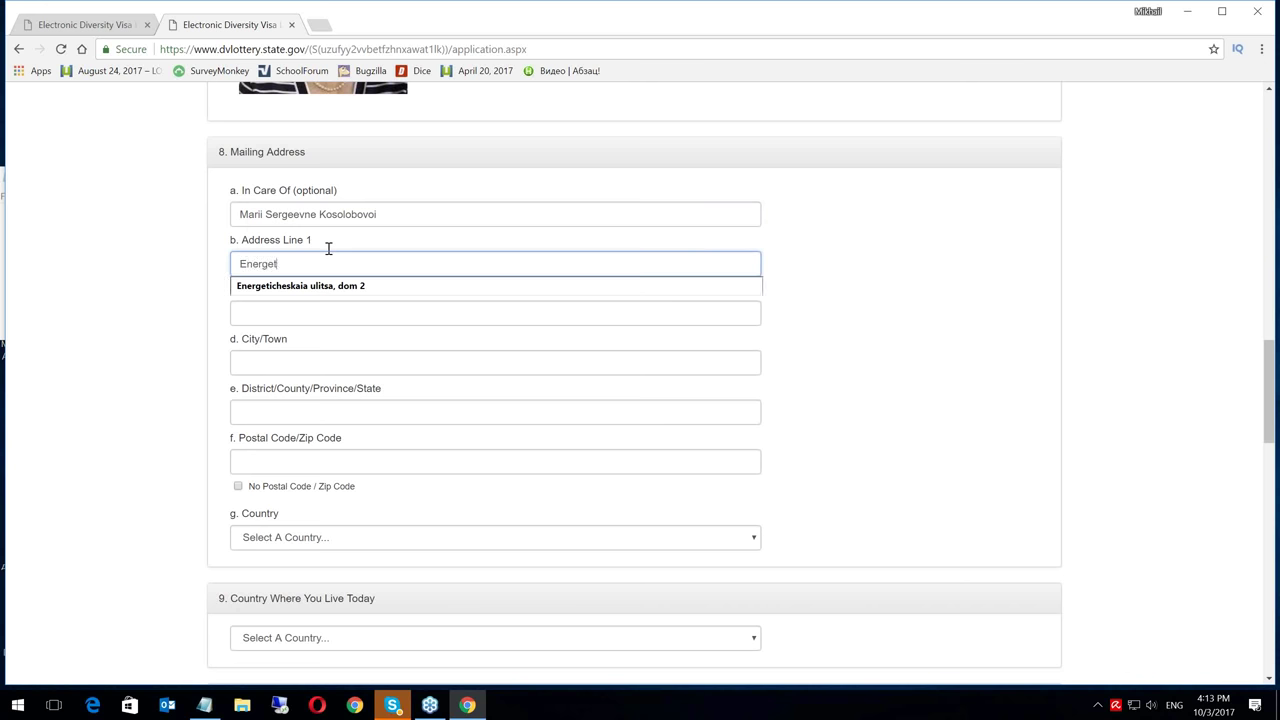
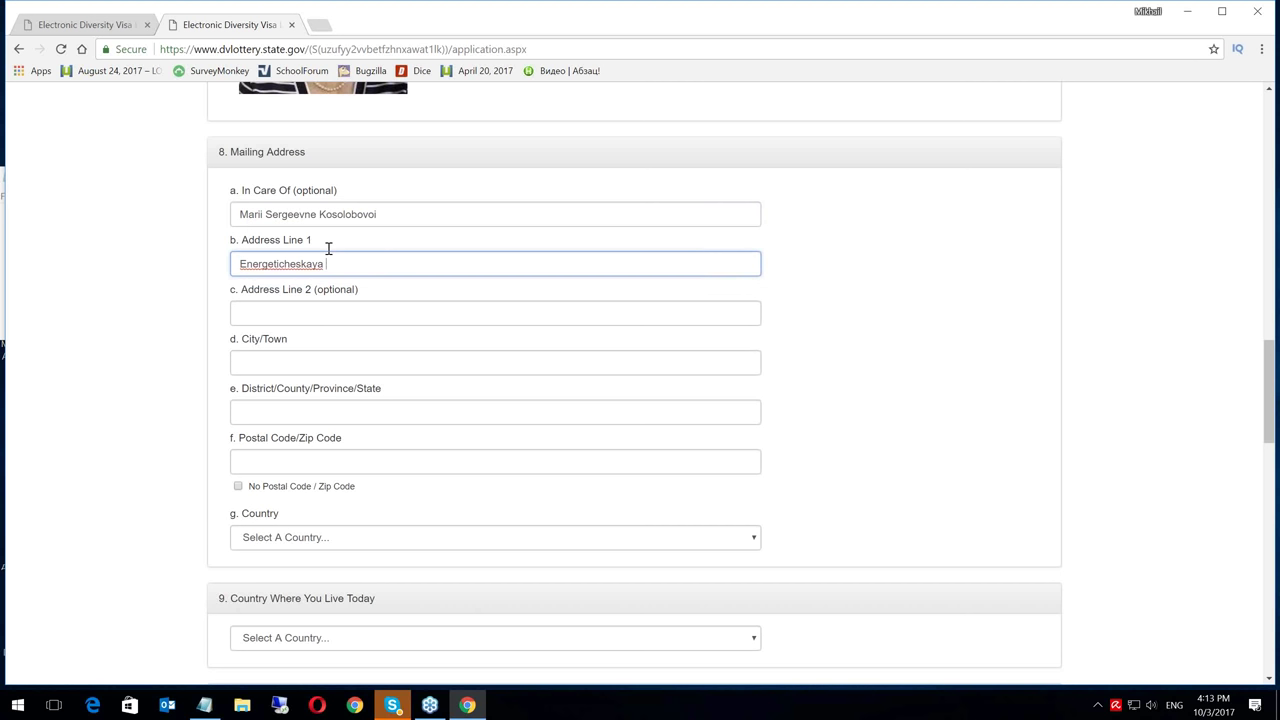
pyautogui.click(270, 311)
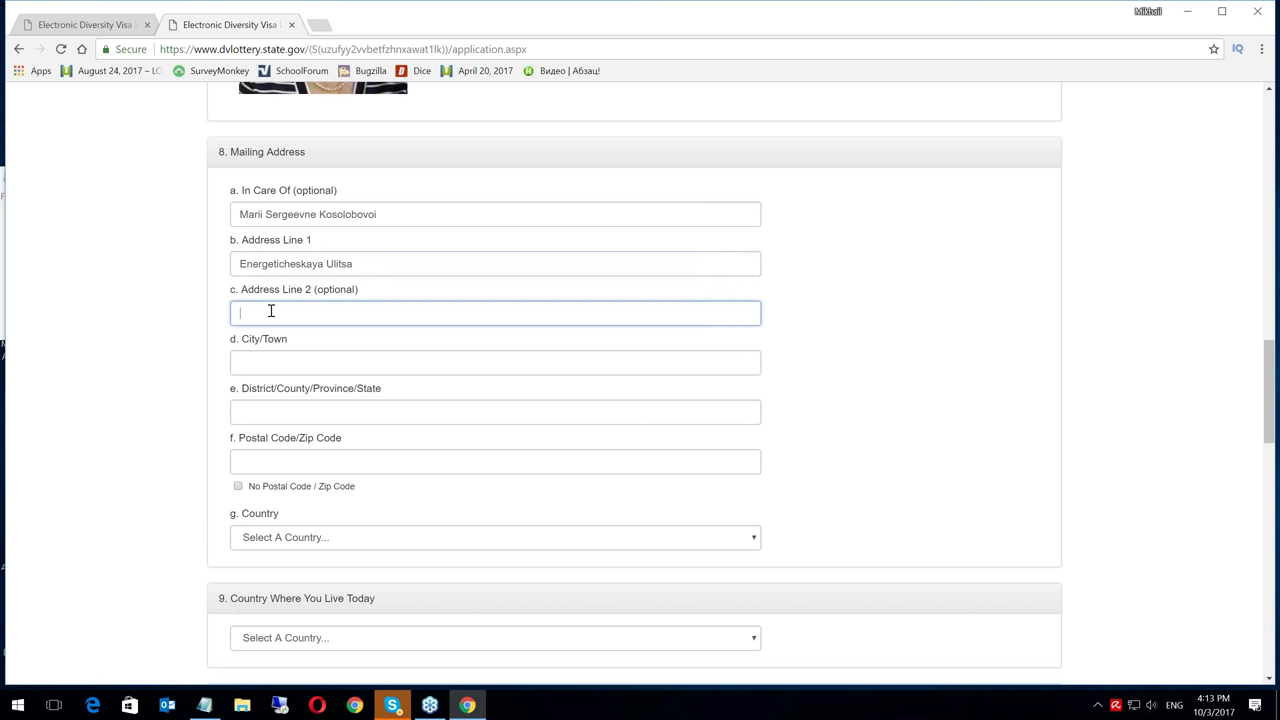
# Fill in the mailing city, district/region and postal code
pyautogui.click(273, 366)
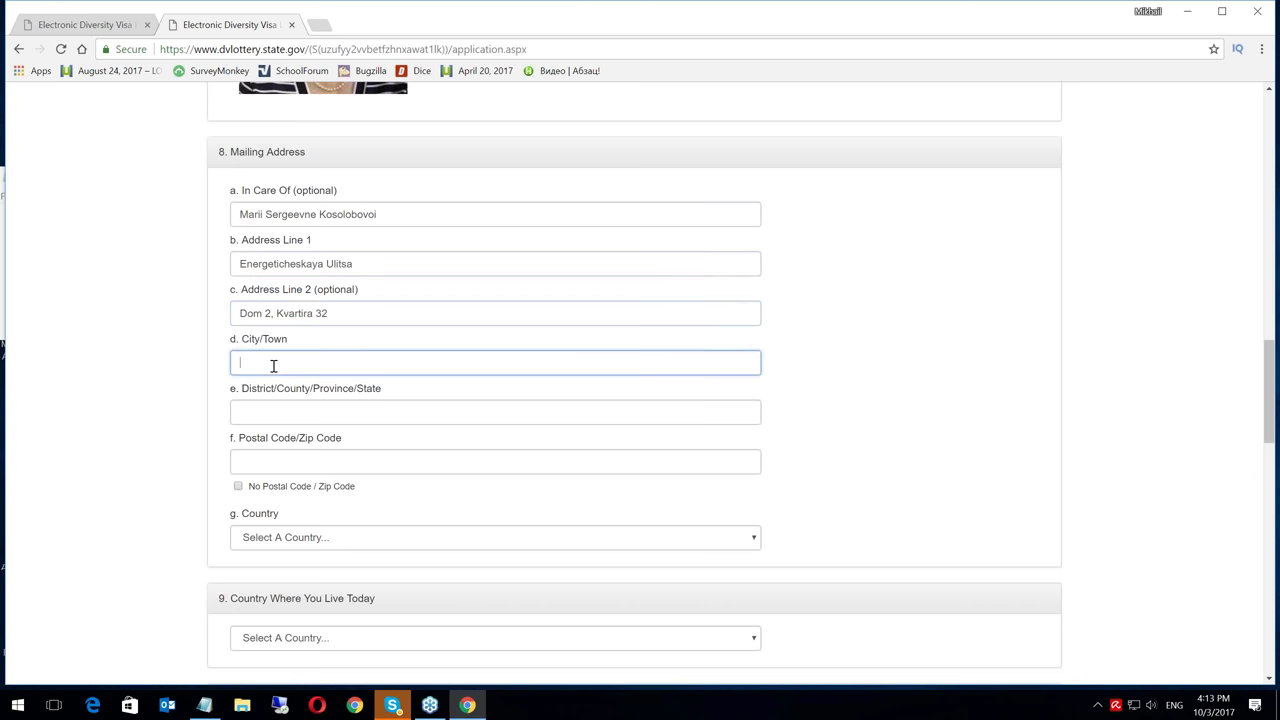
pyautogui.write('Shikovo')
pyautogui.click(269, 410)
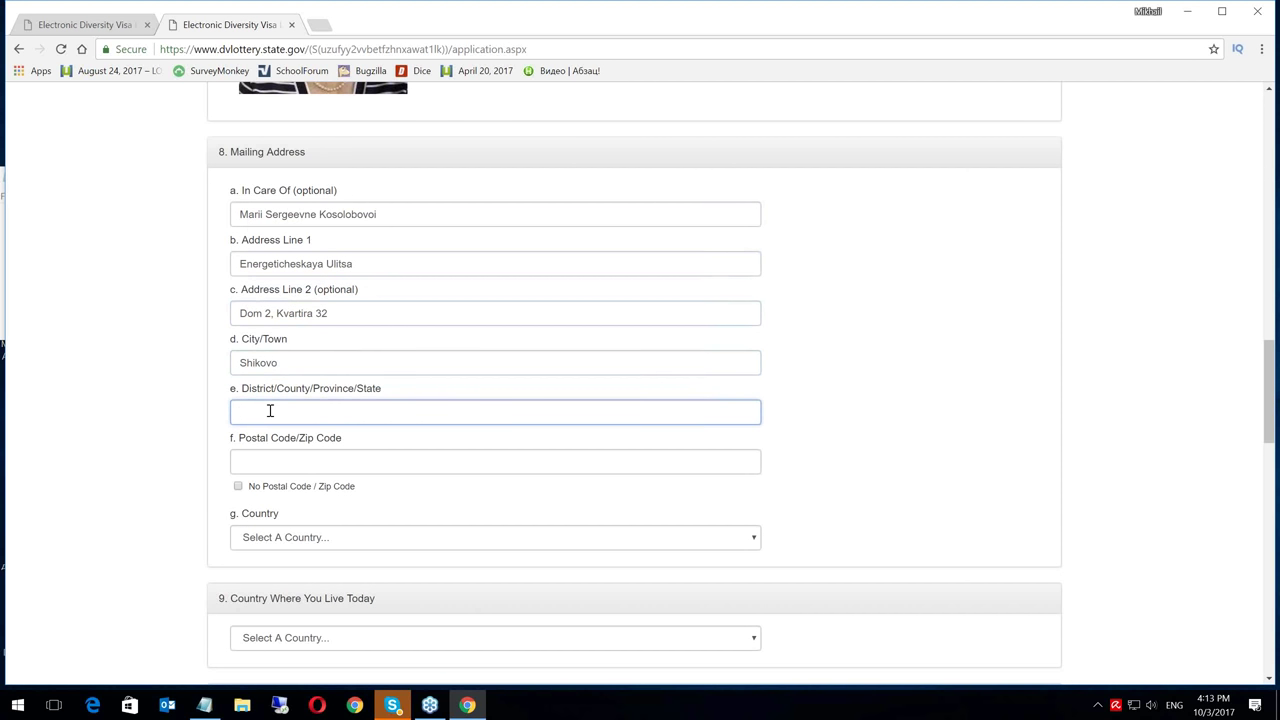
pyautogui.write('Od')
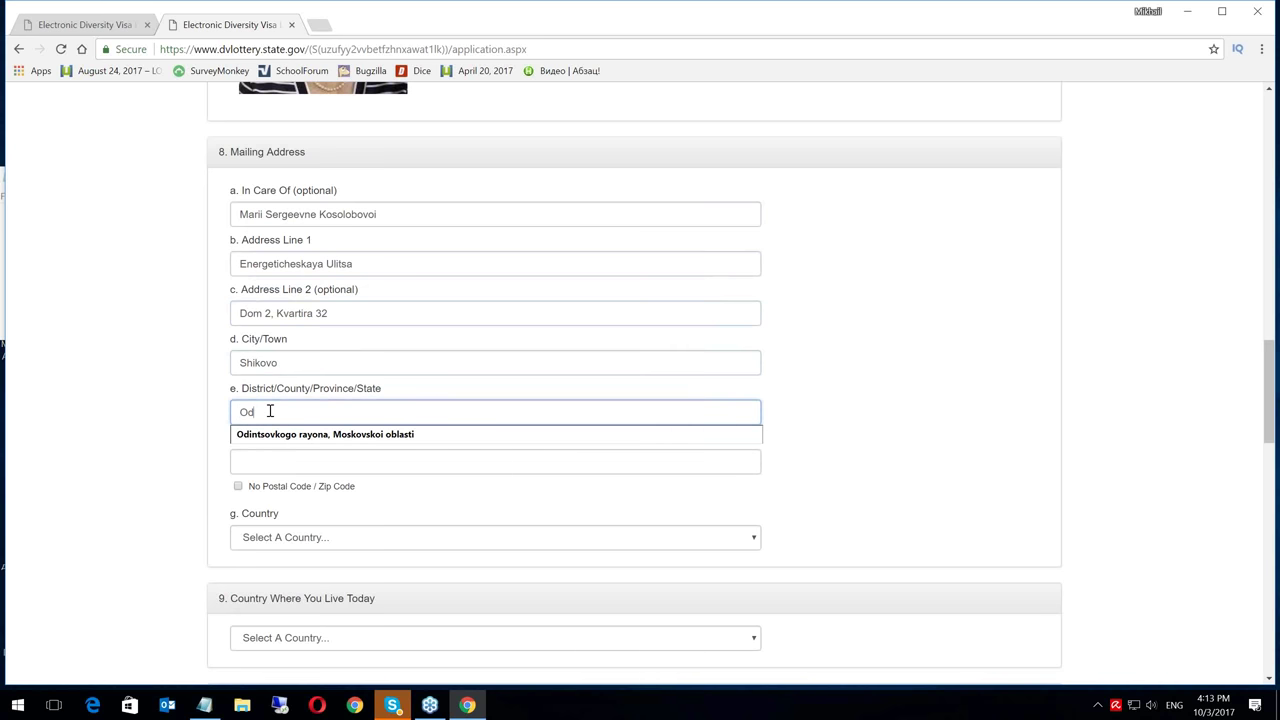
pyautogui.write('intsovsk')
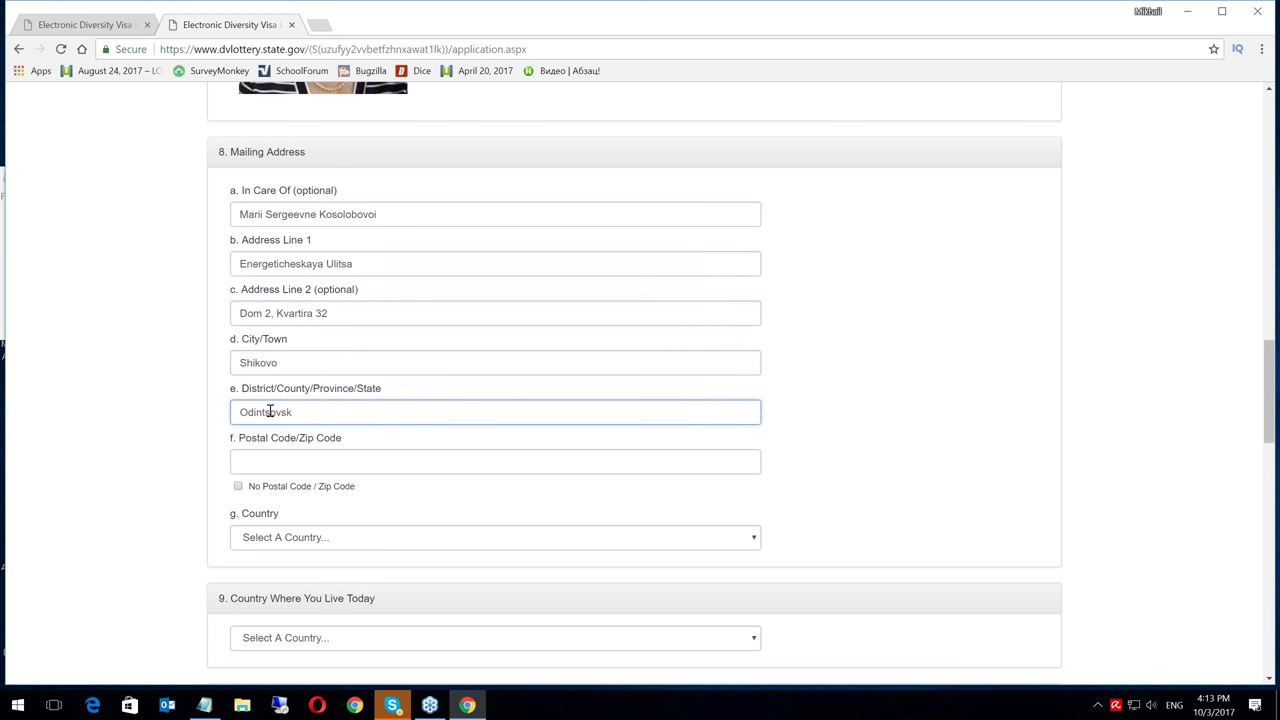
pyautogui.write('ii Raion, Moskovskaya ')
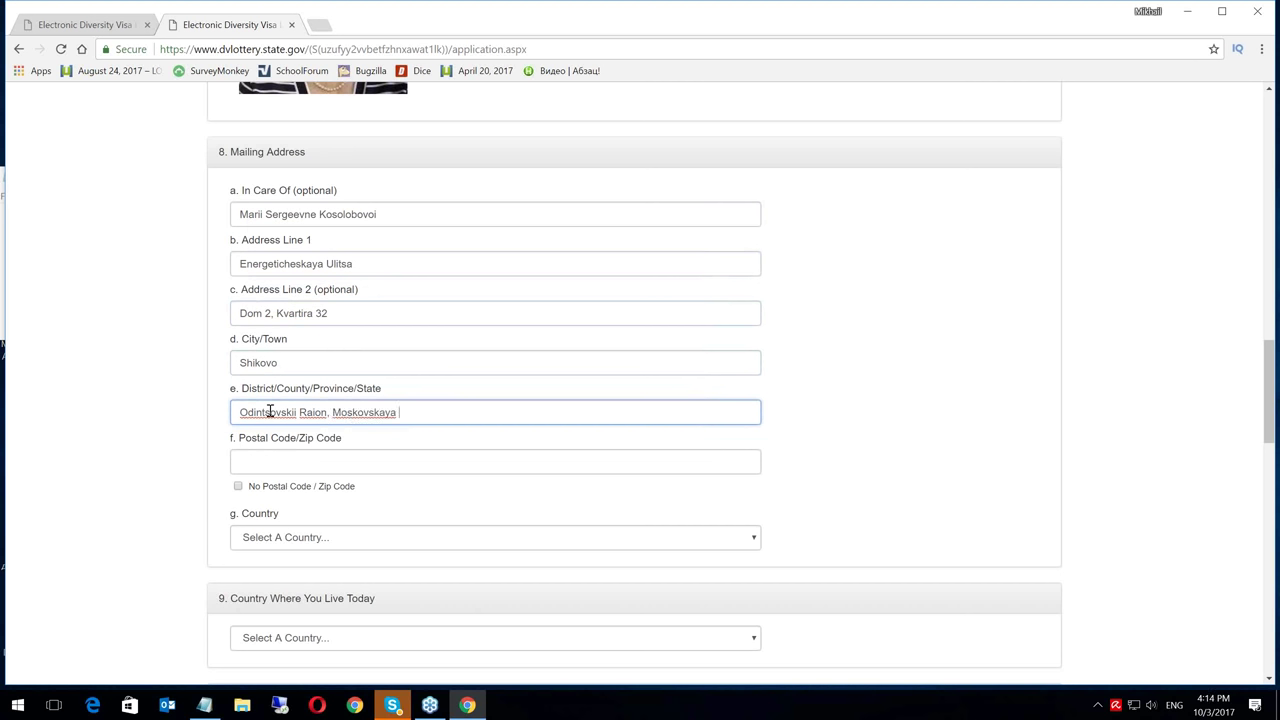
pyautogui.write("Oblast'")
pyautogui.click(267, 464)
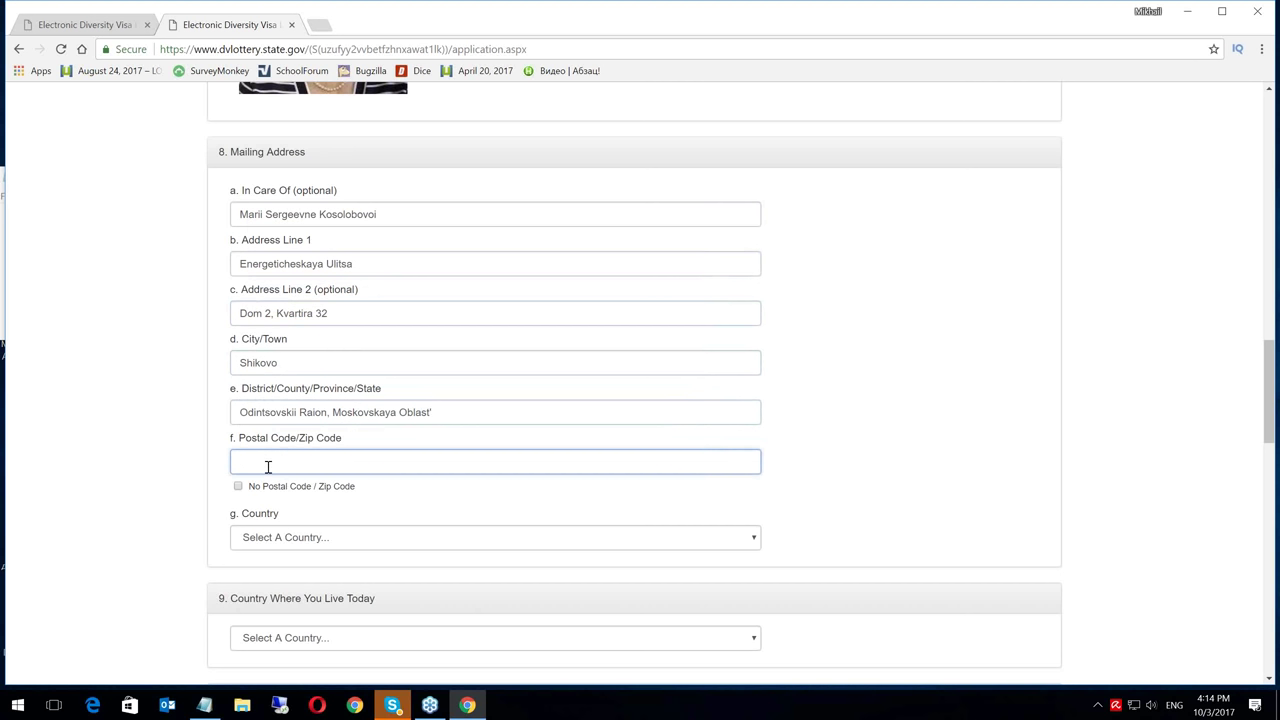
pyautogui.write('986754')
# Set the mailing address country to Russia
pyautogui.click(336, 544)
pyautogui.write('r')
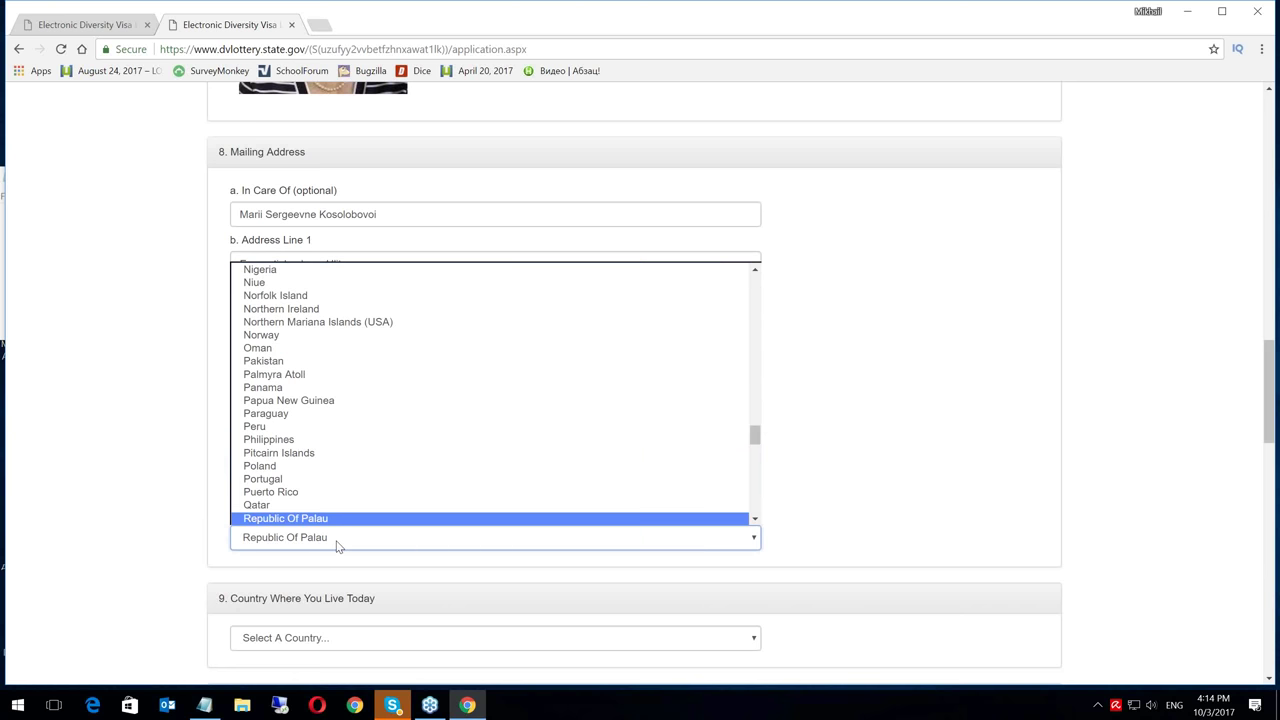
pyautogui.press('Down')
pyautogui.press('Down')
pyautogui.press('Down')
pyautogui.press('Down')
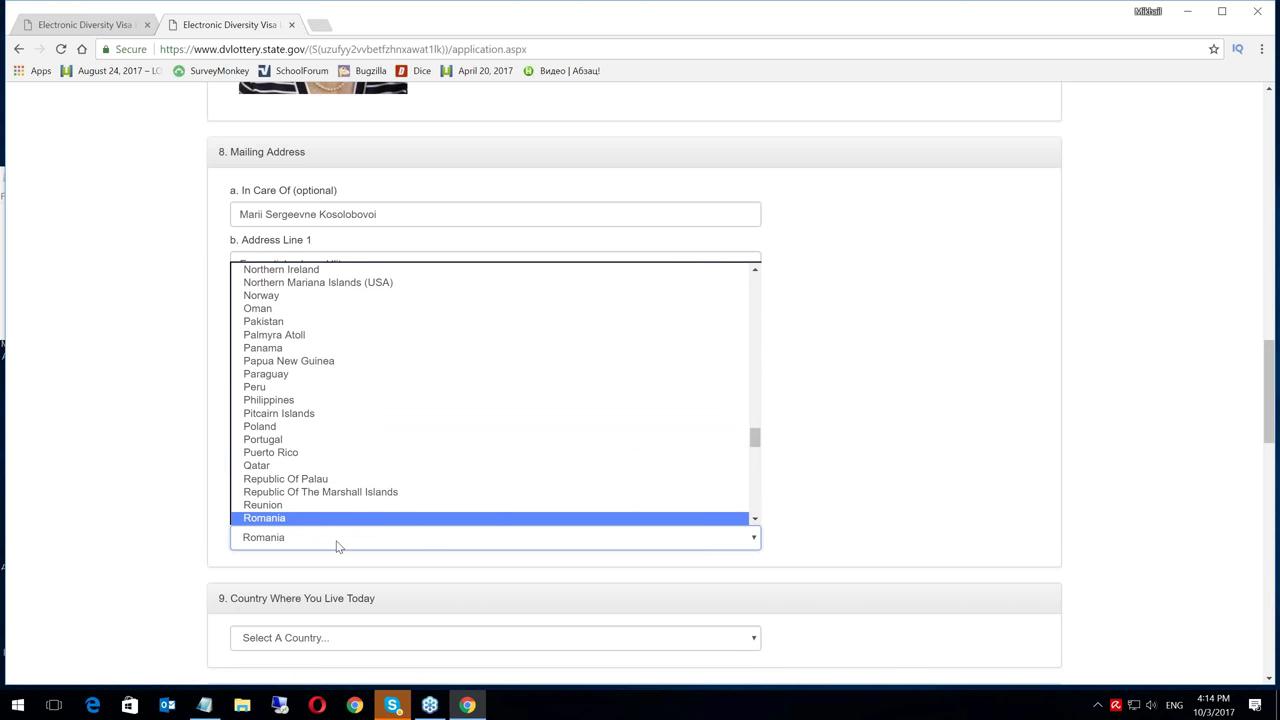
pyautogui.press('Return')
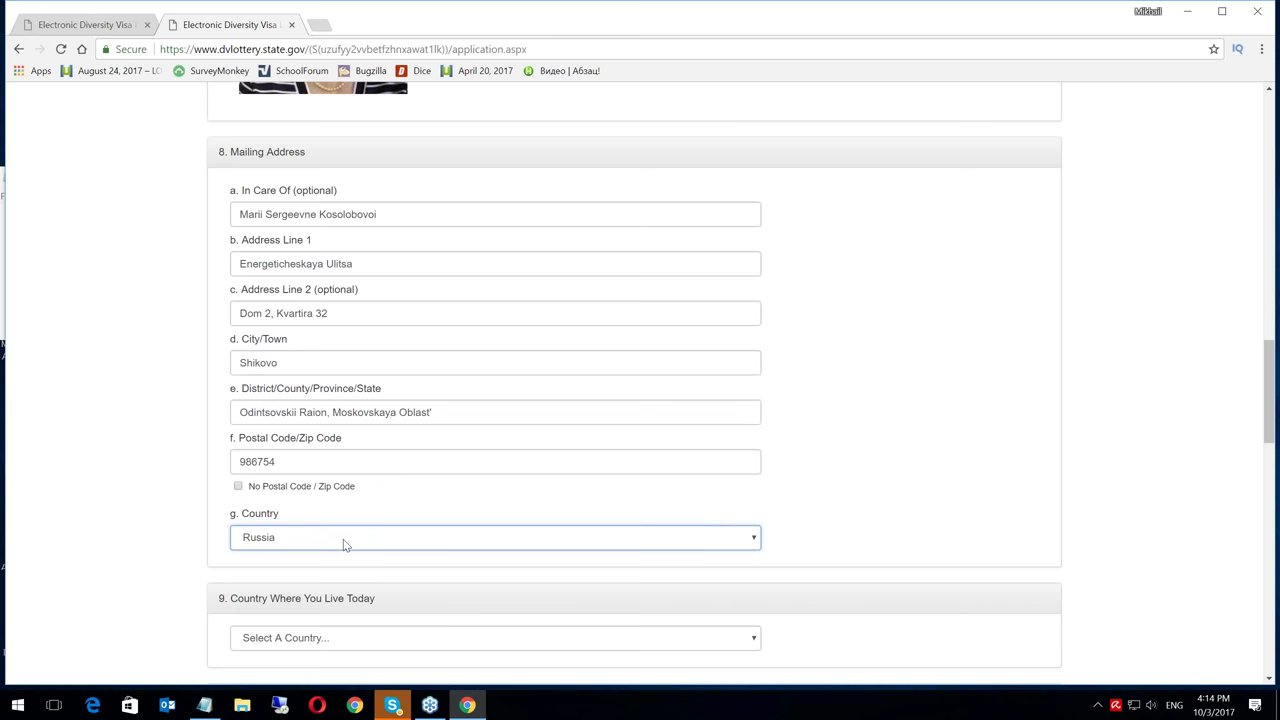
# Choose Bangladesh as the country where the entrant lives today
pyautogui.click(1270, 680)
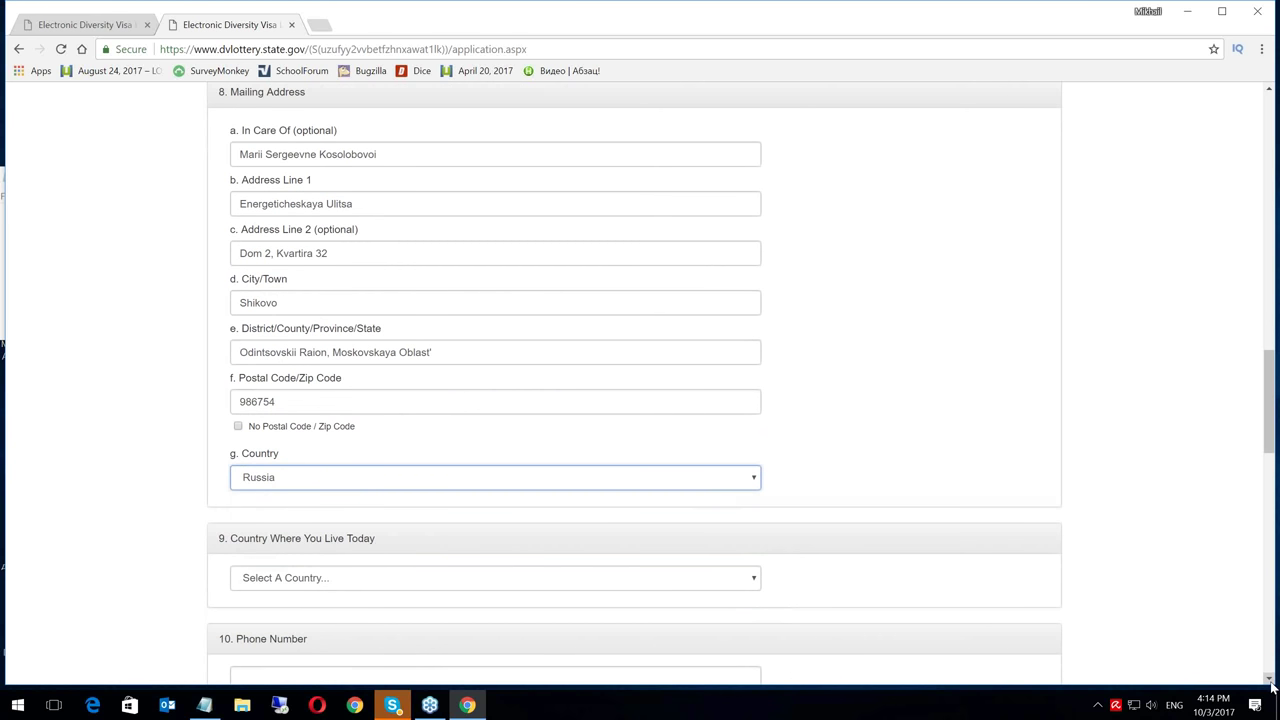
pyautogui.click(1270, 680)
pyautogui.click(1270, 680)
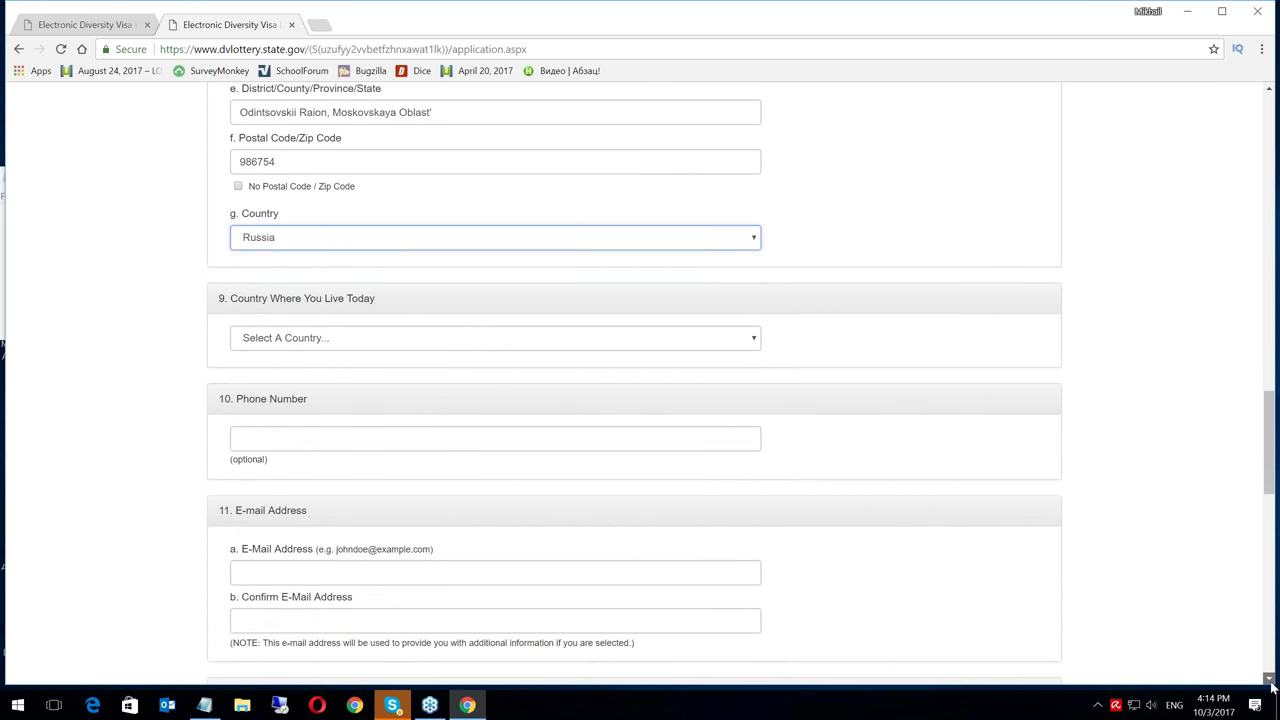
pyautogui.click(1270, 680)
pyautogui.click(1270, 680)
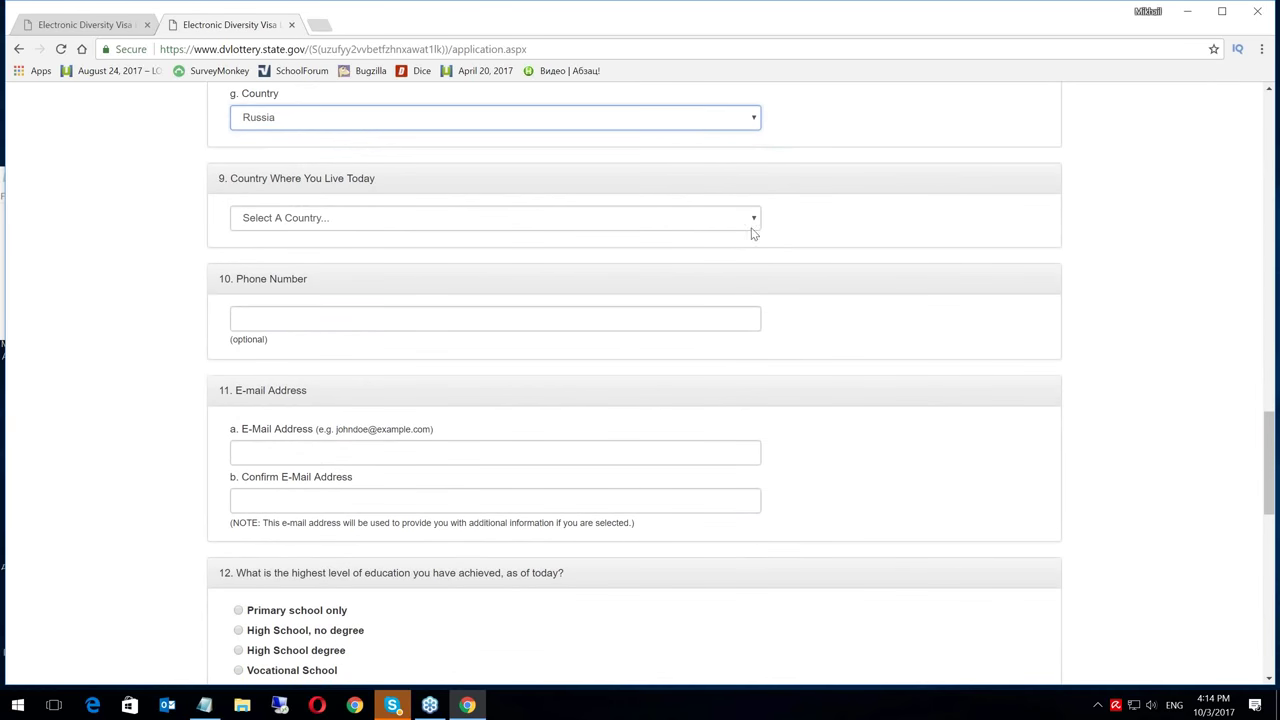
pyautogui.click(754, 220)
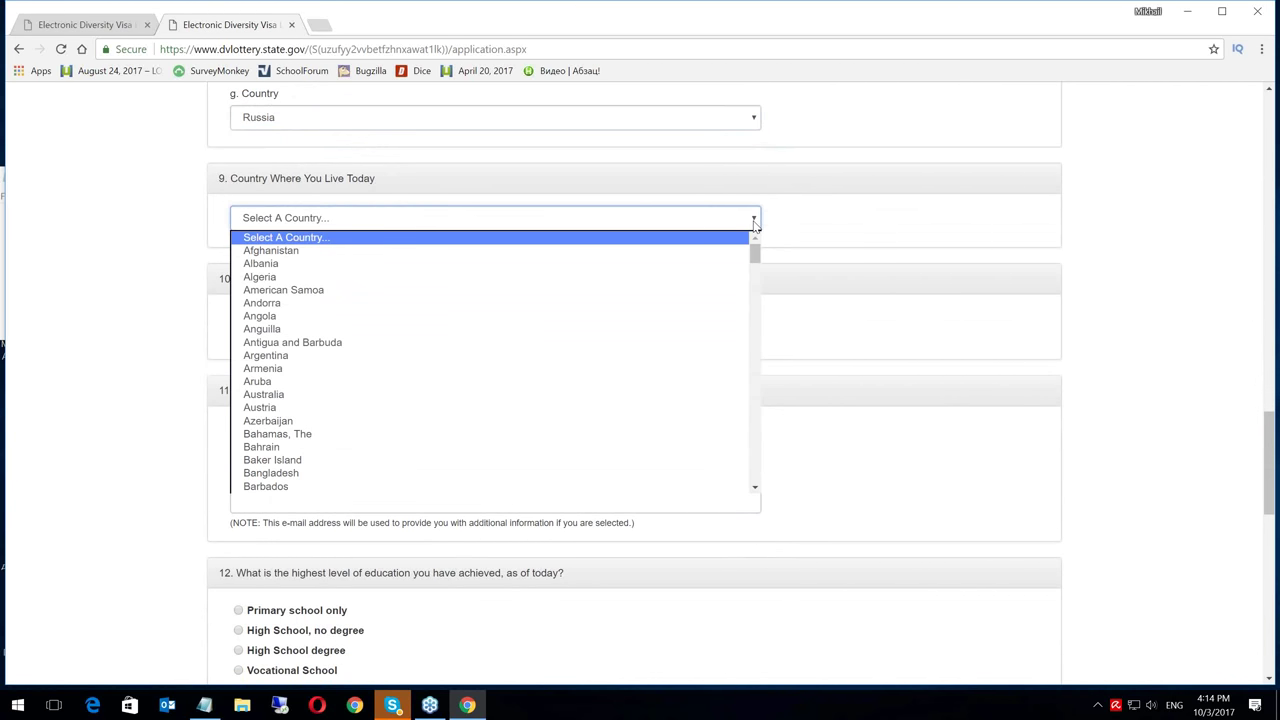
pyautogui.press('b')
pyautogui.press('Down')
pyautogui.press('Down')
pyautogui.press('Down')
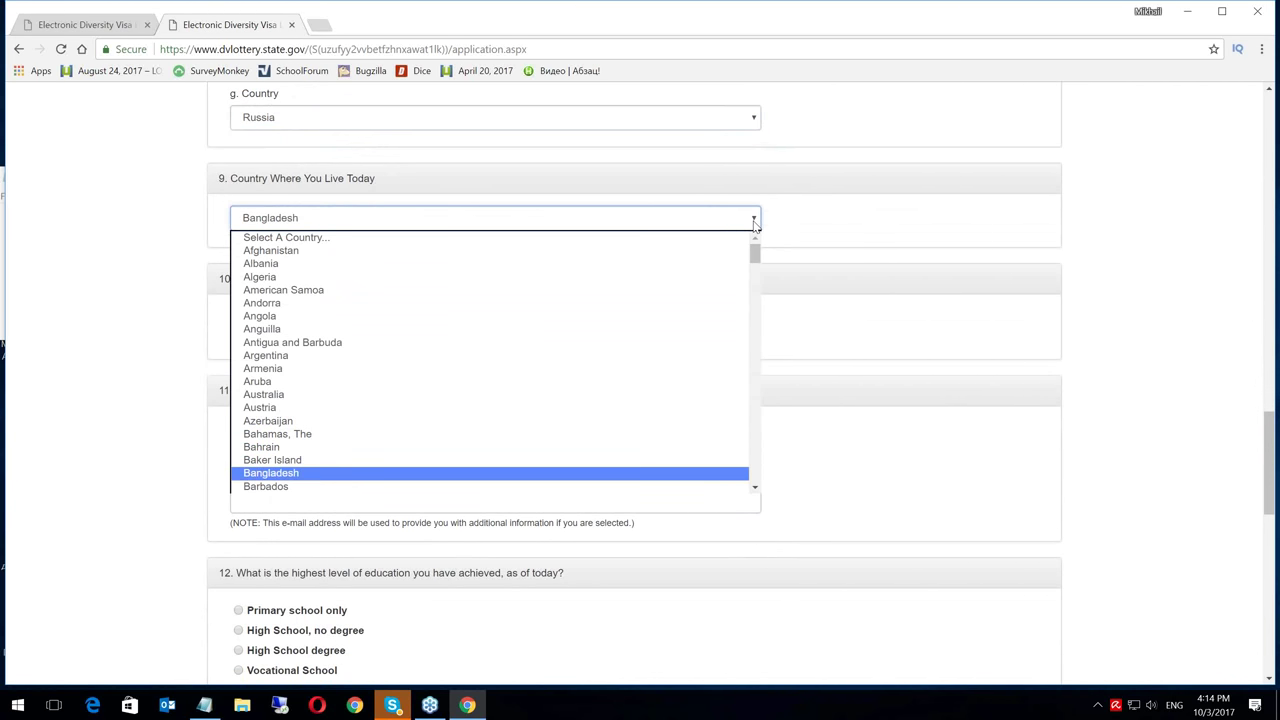
pyautogui.press('Return')
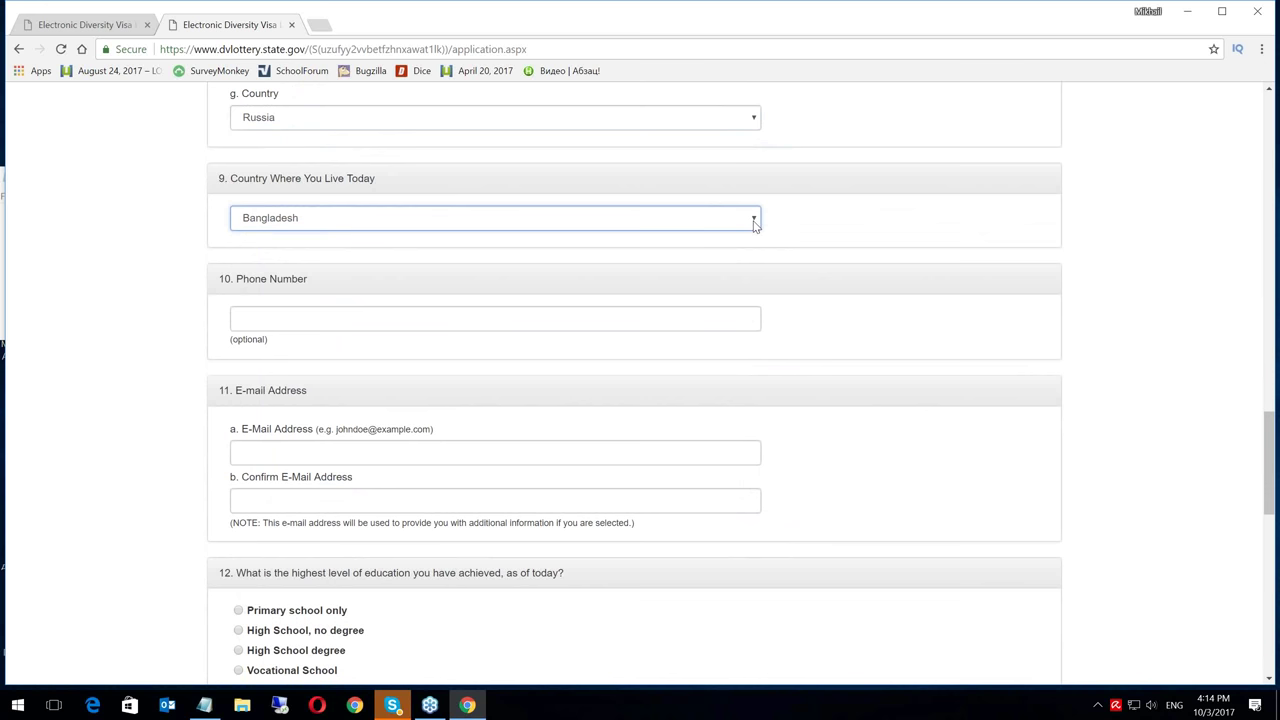
# Enter the phone number and the e-mail address from the autofill suggestion
pyautogui.click(462, 326)
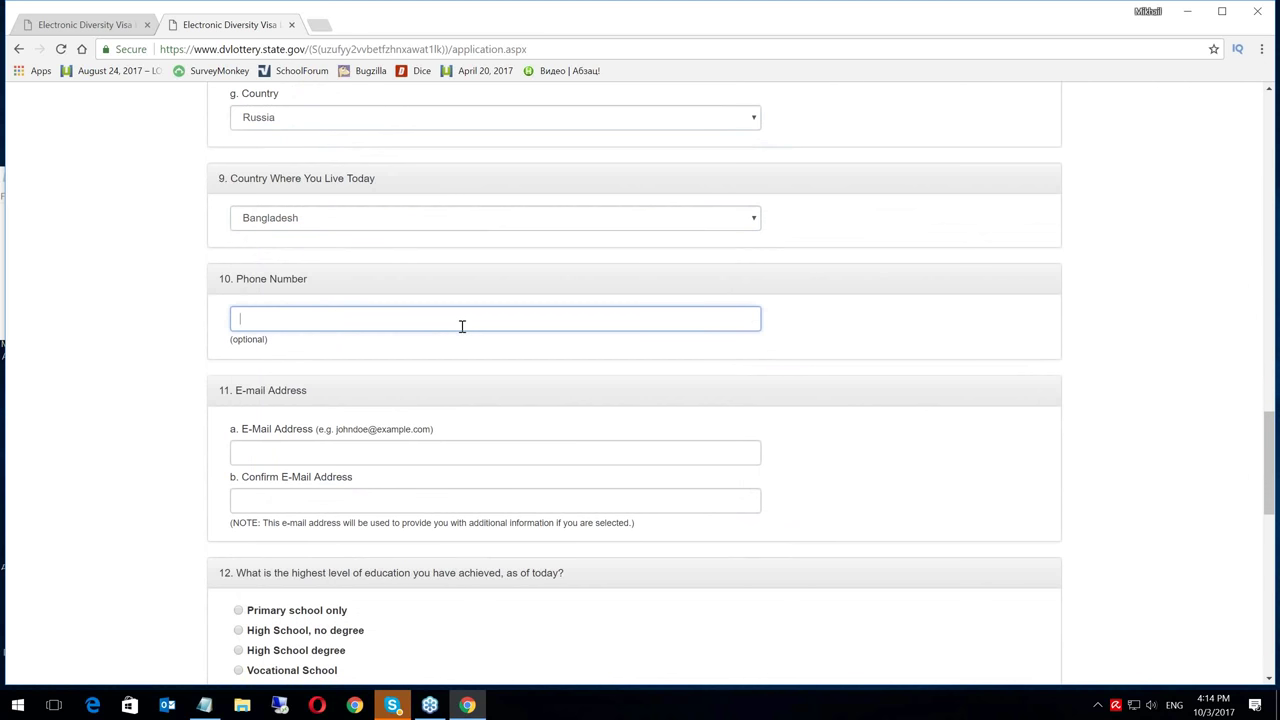
pyautogui.write('65')
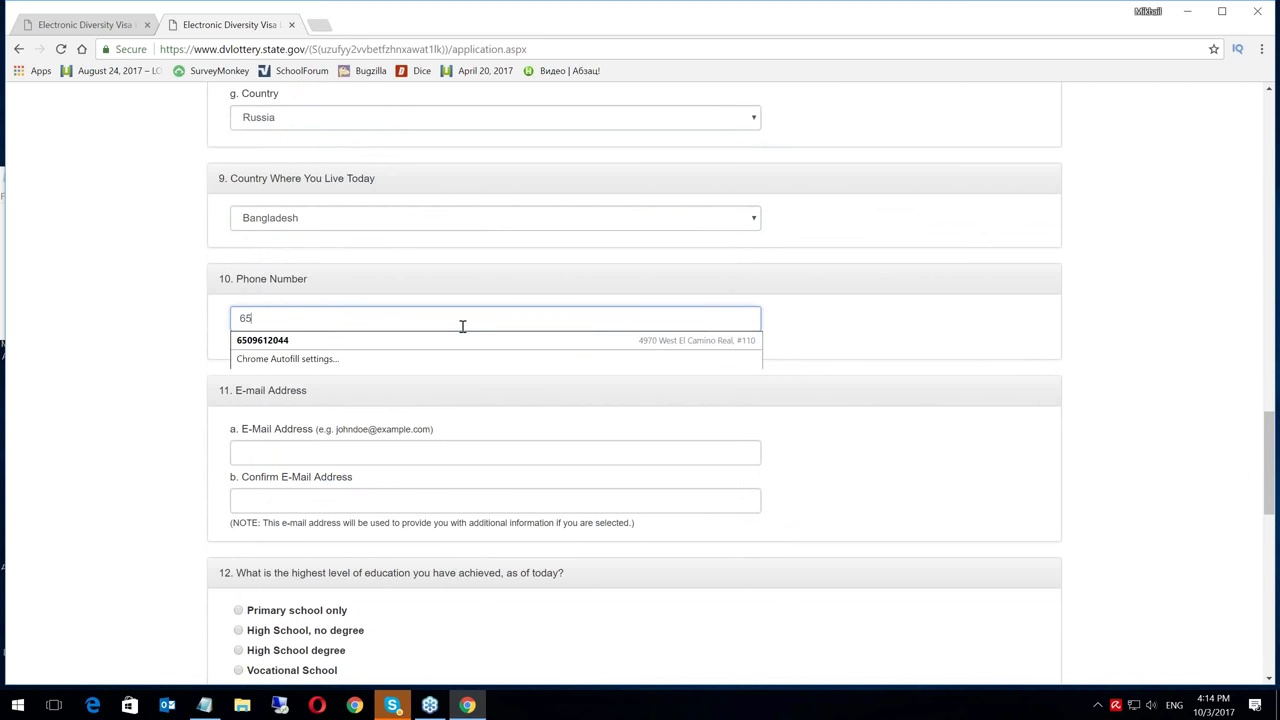
pyautogui.write('7-67')
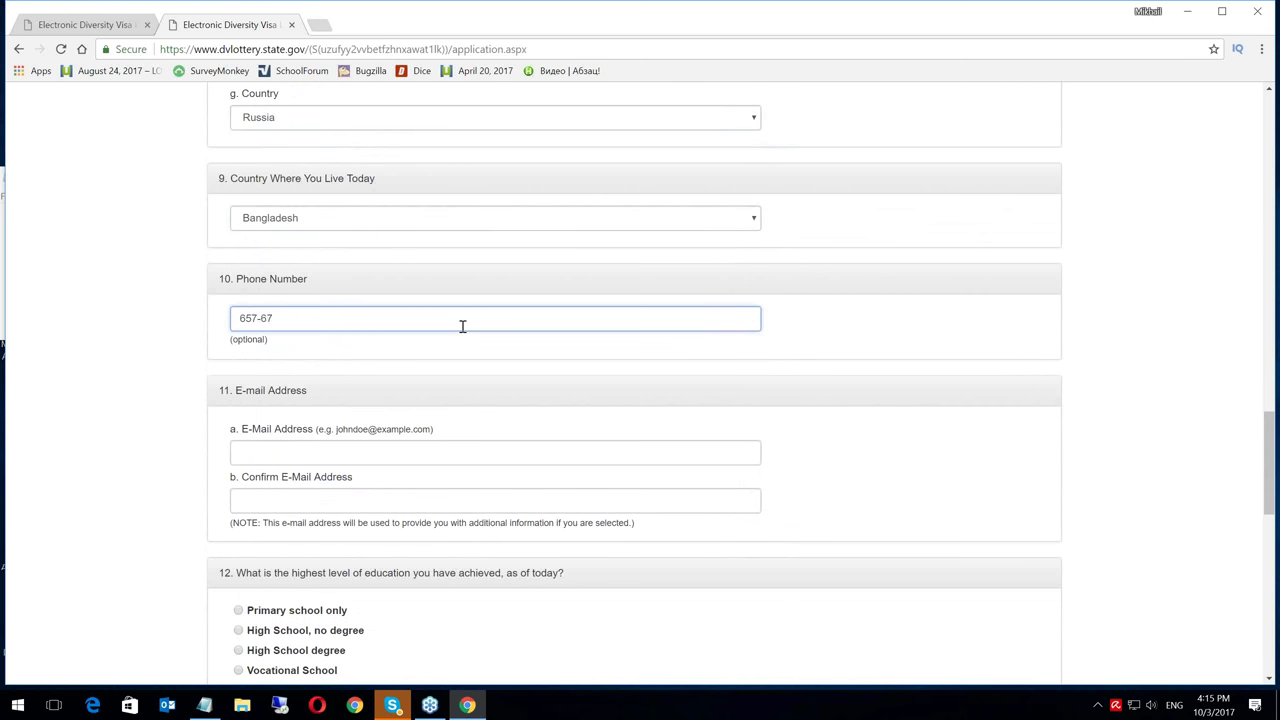
pyautogui.write('-564')
pyautogui.click(272, 448)
pyautogui.write('mi')
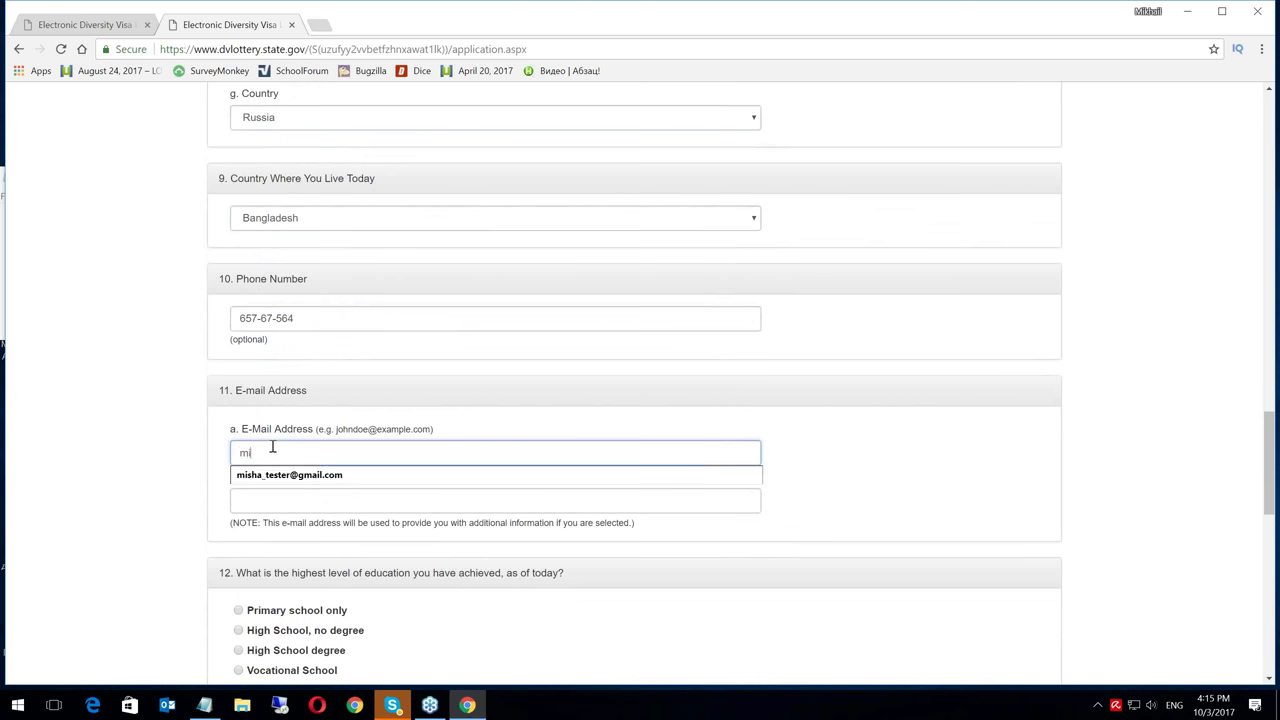
pyautogui.write('sha_')
pyautogui.click(278, 476)
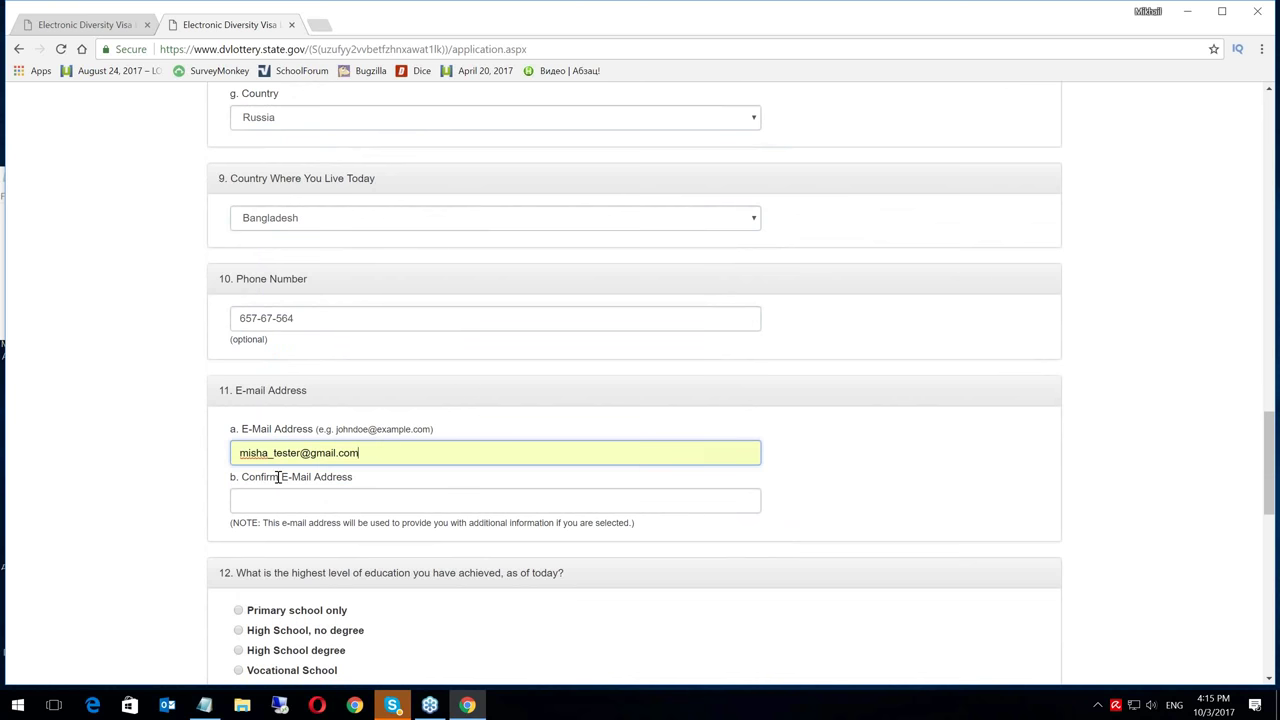
# Confirm the e-mail address with the same suggested address
pyautogui.click(277, 500)
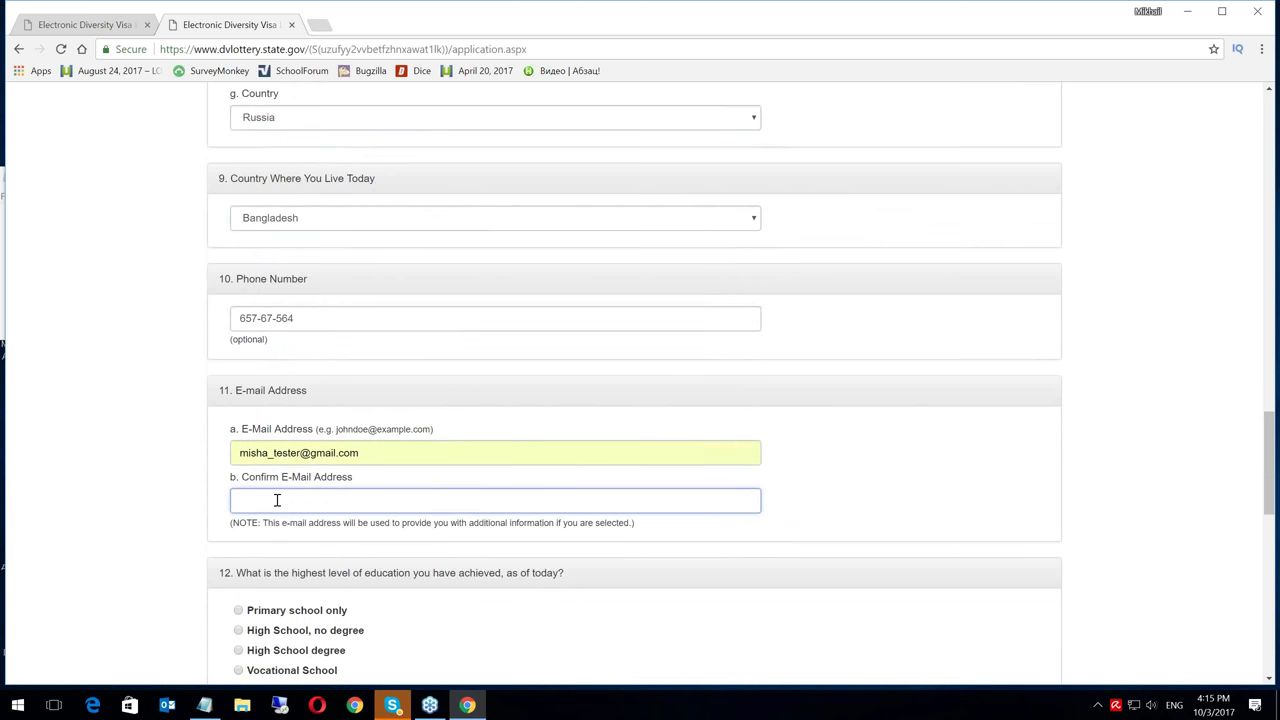
pyautogui.write('misha')
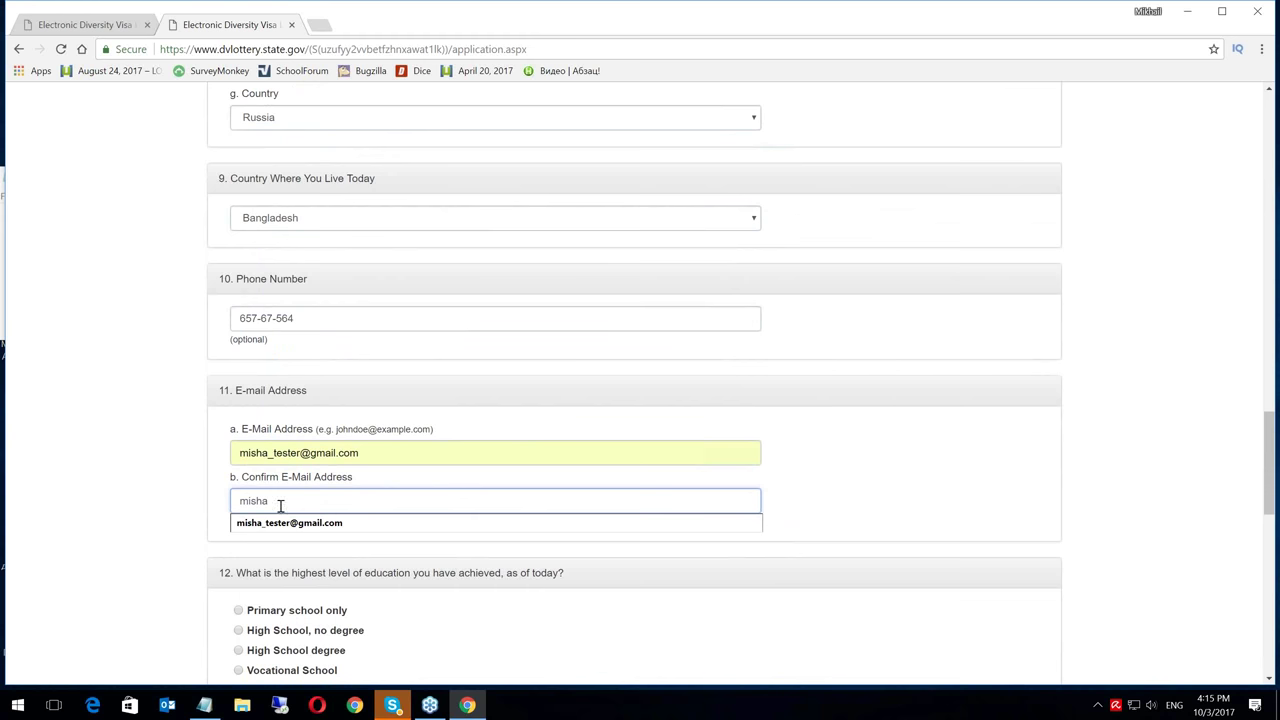
pyautogui.click(281, 516)
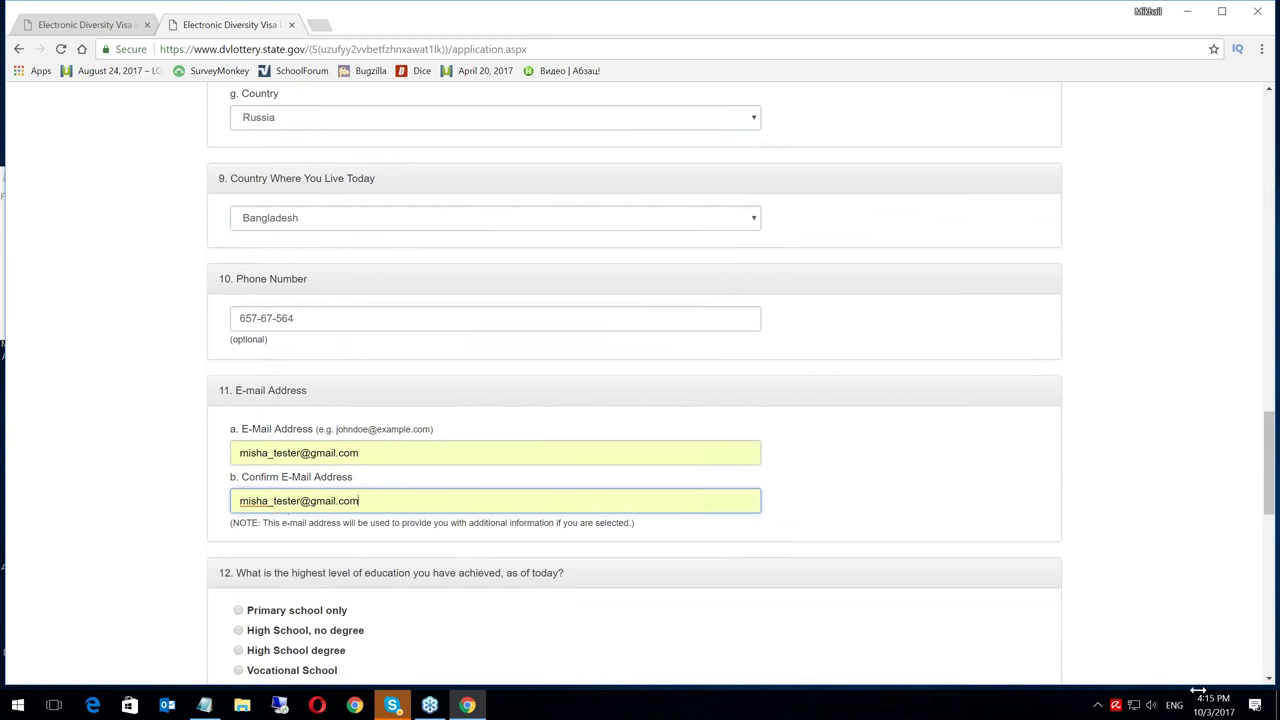
pyautogui.moveTo(1270, 681); pyautogui.dragTo(1271, 683)
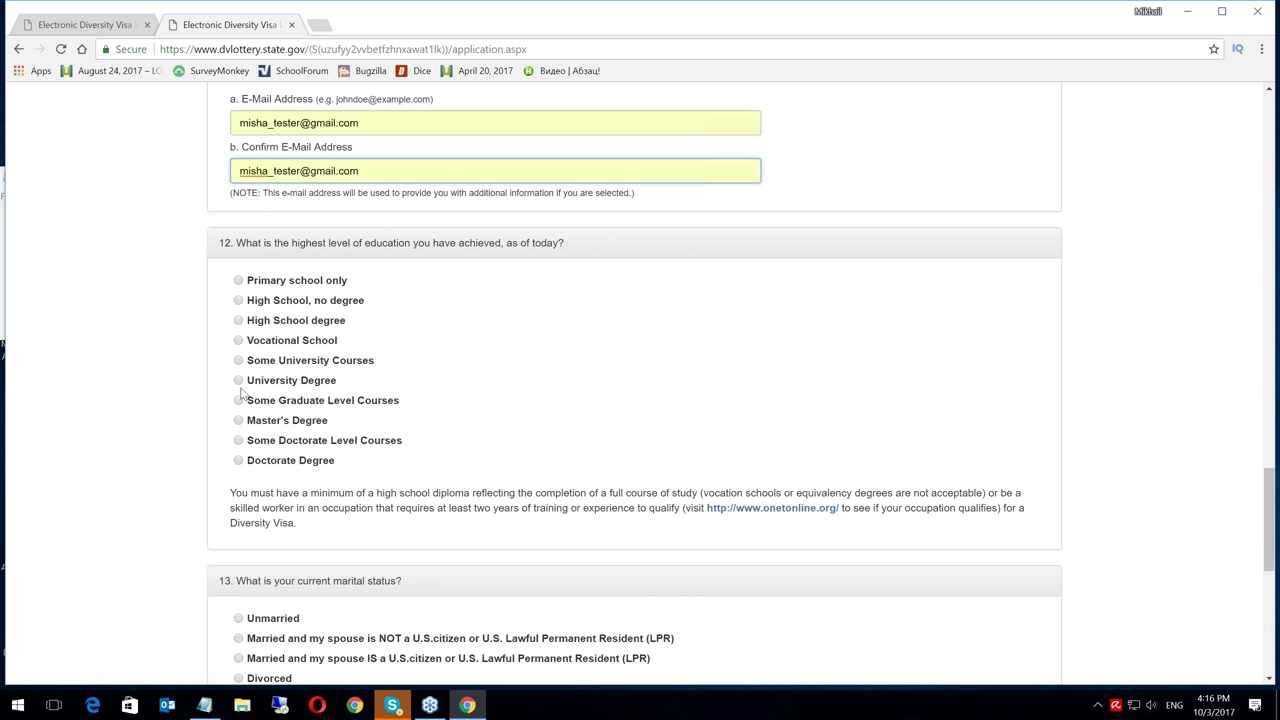
# Select University Degree for question 12, highest education level
pyautogui.click(239, 381)
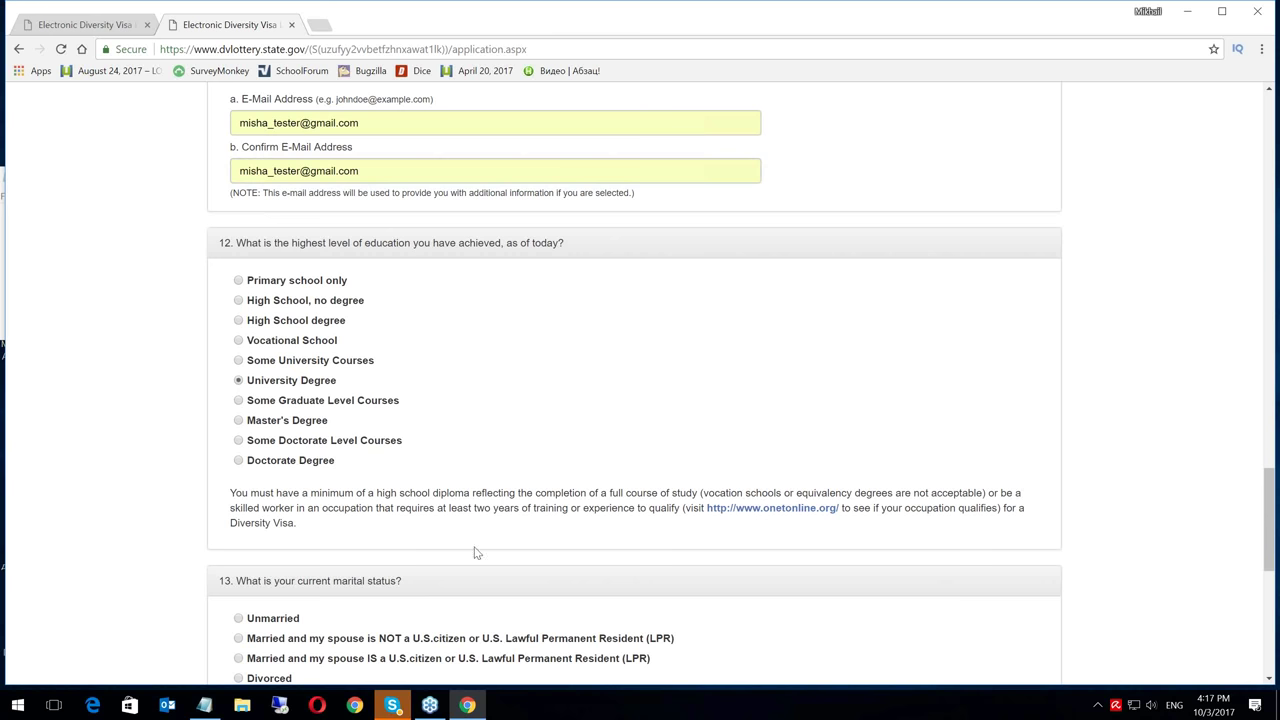
pyautogui.click(1268, 679)
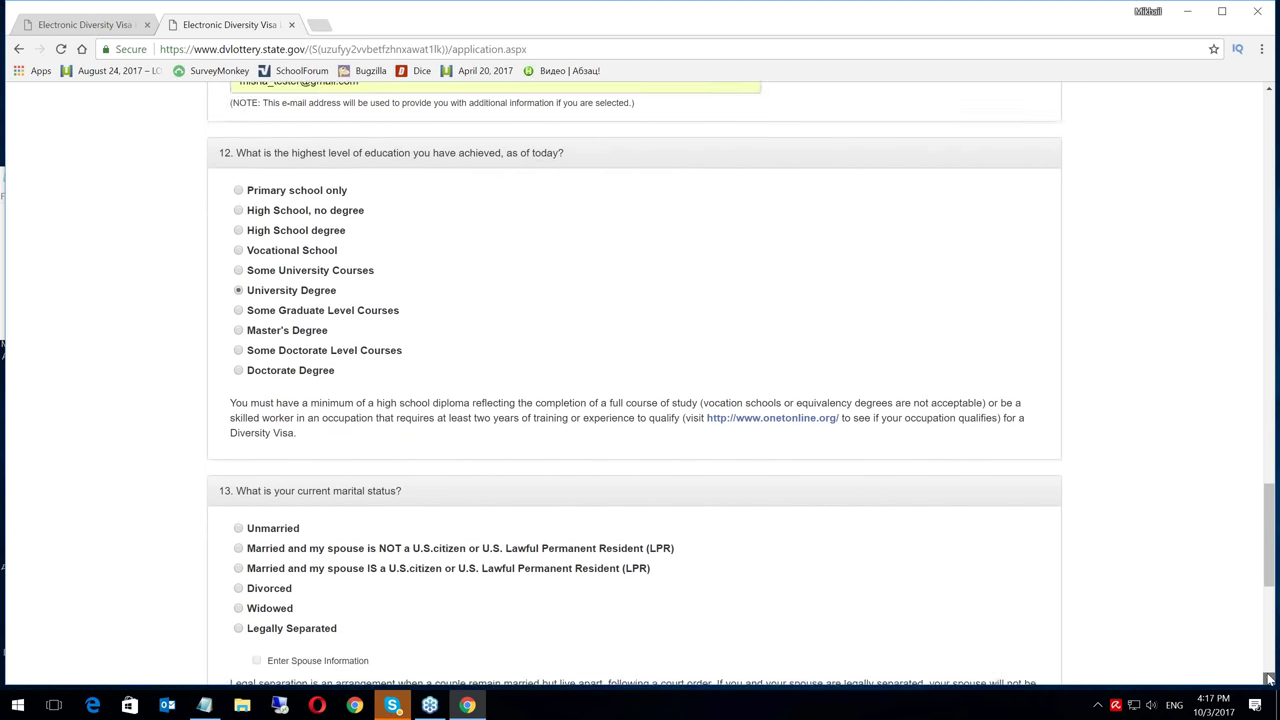
# Mark the entrant as married to a non-U.S.-citizen spouse and enter 21 as Number of Children
pyautogui.click(1268, 679)
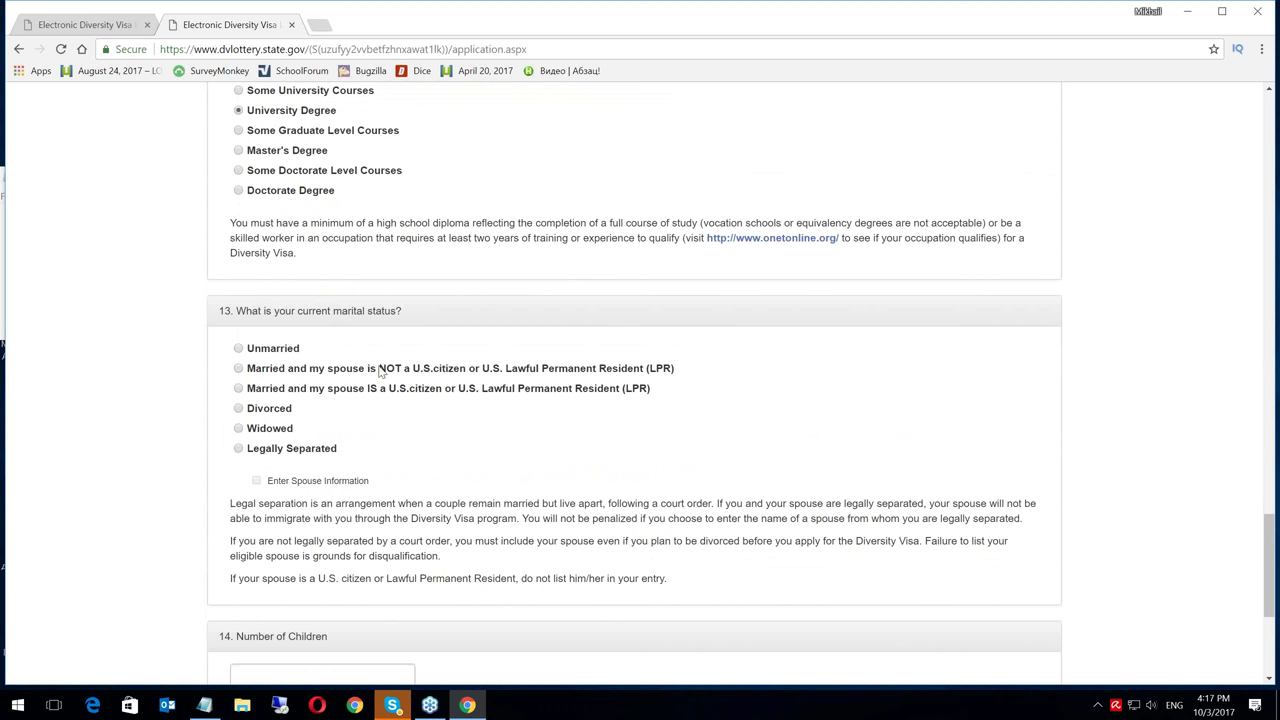
pyautogui.click(239, 369)
pyautogui.moveTo(1271, 680); pyautogui.dragTo(1271, 680)
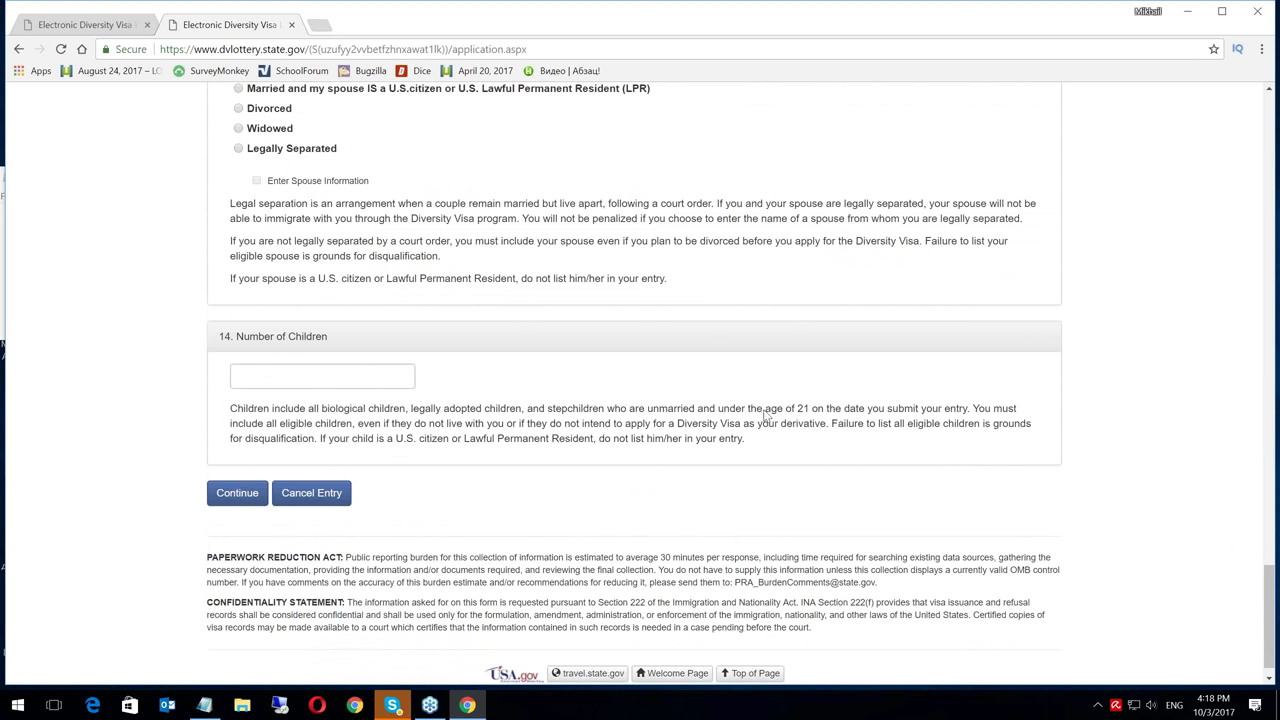
pyautogui.moveTo(647, 408); pyautogui.dragTo(697, 408)
pyautogui.click(360, 379)
pyautogui.write('21')
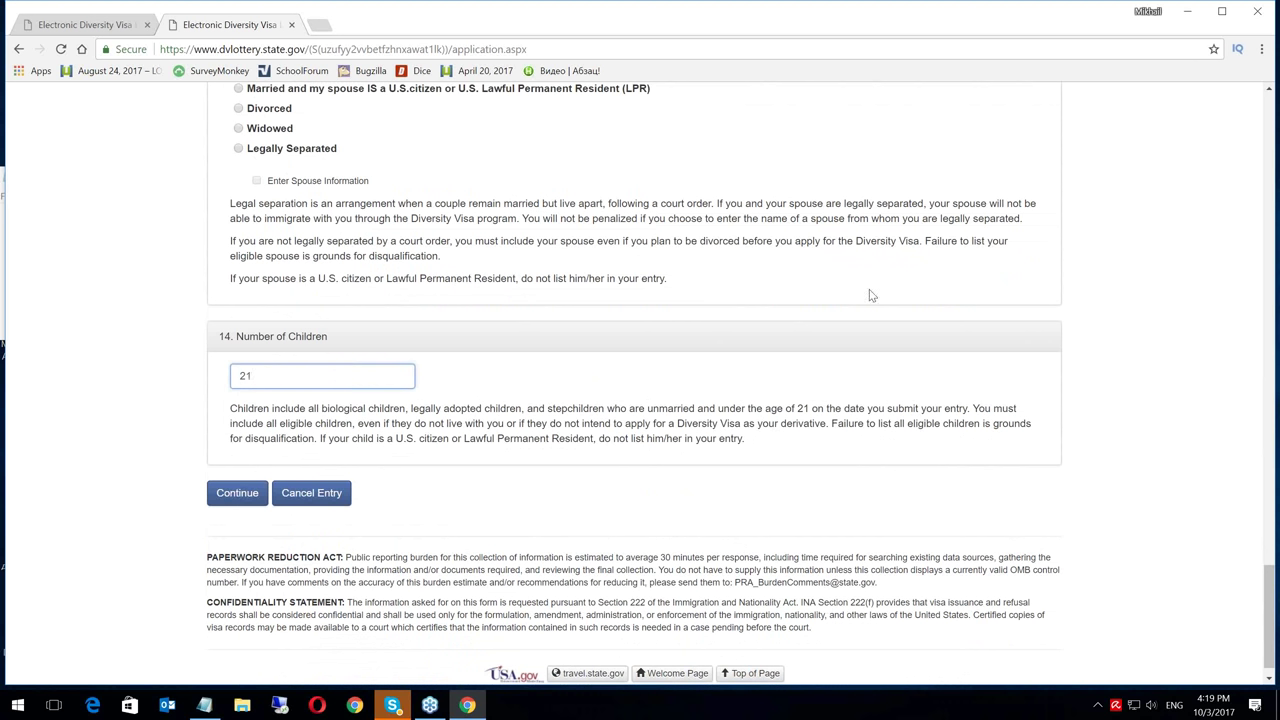
# Continue the form and scroll down past the returned data validation error notice
pyautogui.click(236, 493)
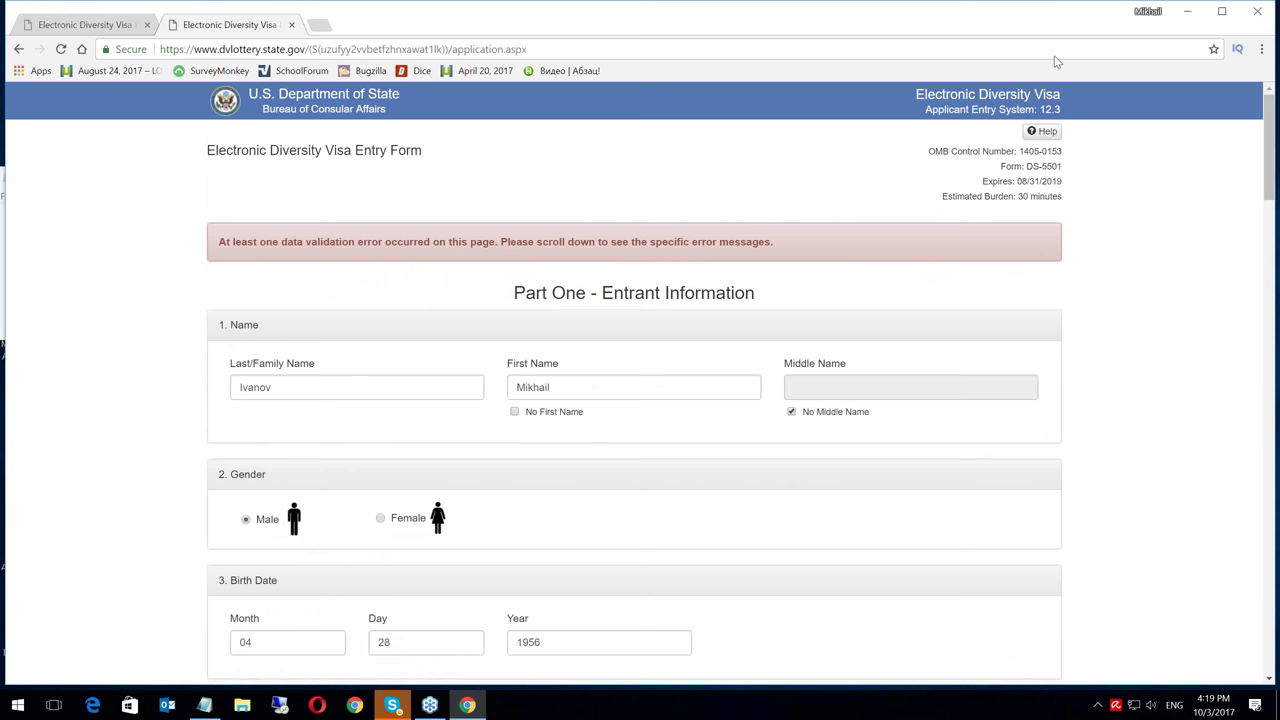
pyautogui.click(636, 226)
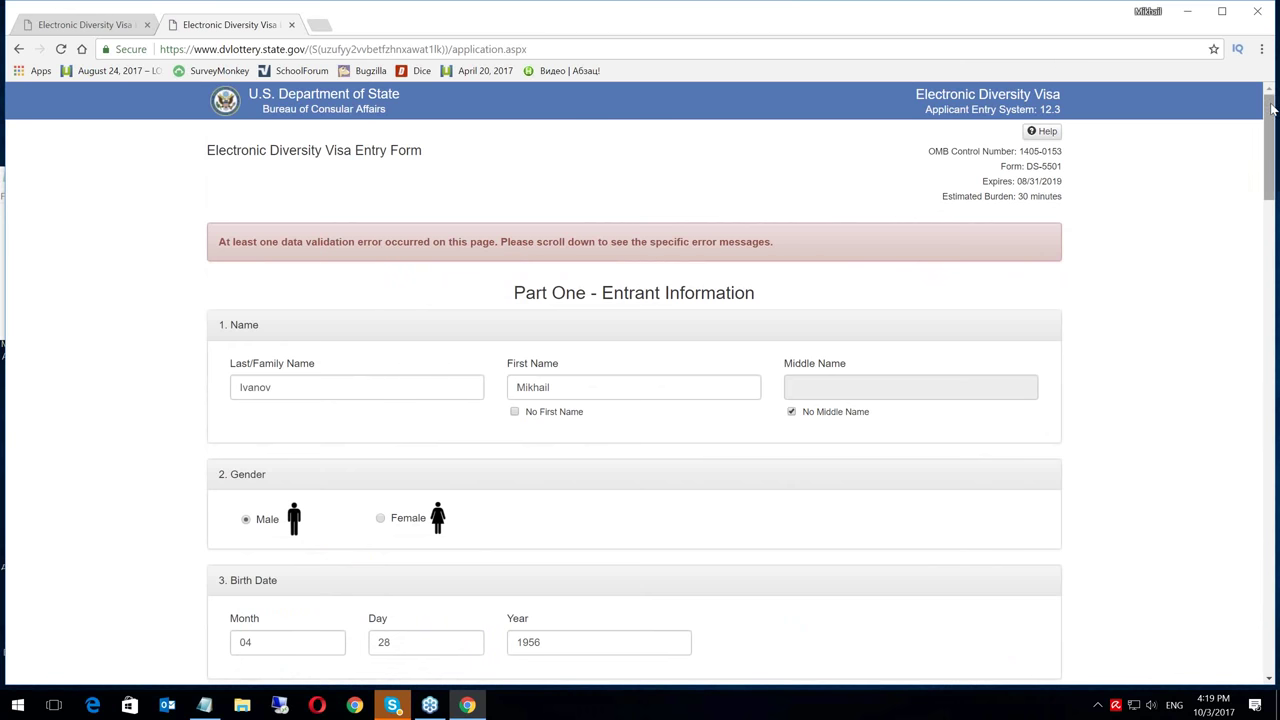
pyautogui.moveTo(1272, 110); pyautogui.dragTo(1276, 260)
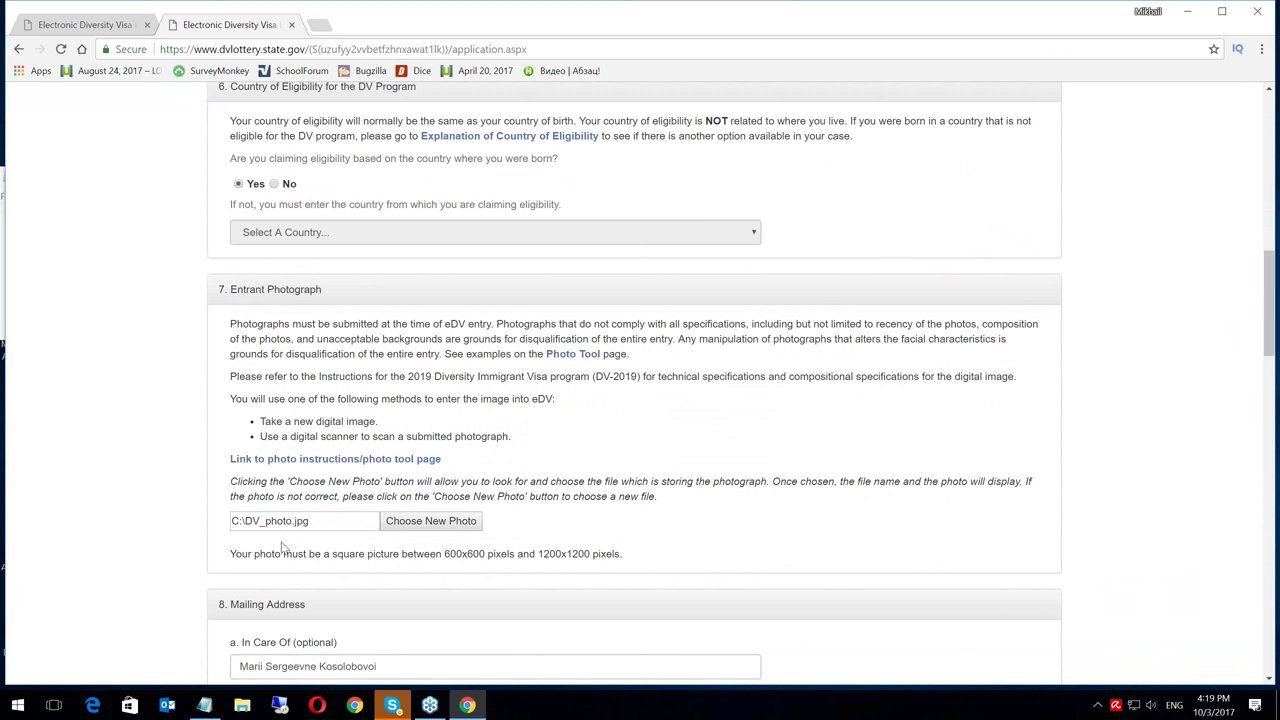
# Highlight the rule that the photo must be square, 600x600 to 1200x1200 pixels, then bring up File Explorer
pyautogui.moveTo(231, 554); pyautogui.dragTo(487, 560)
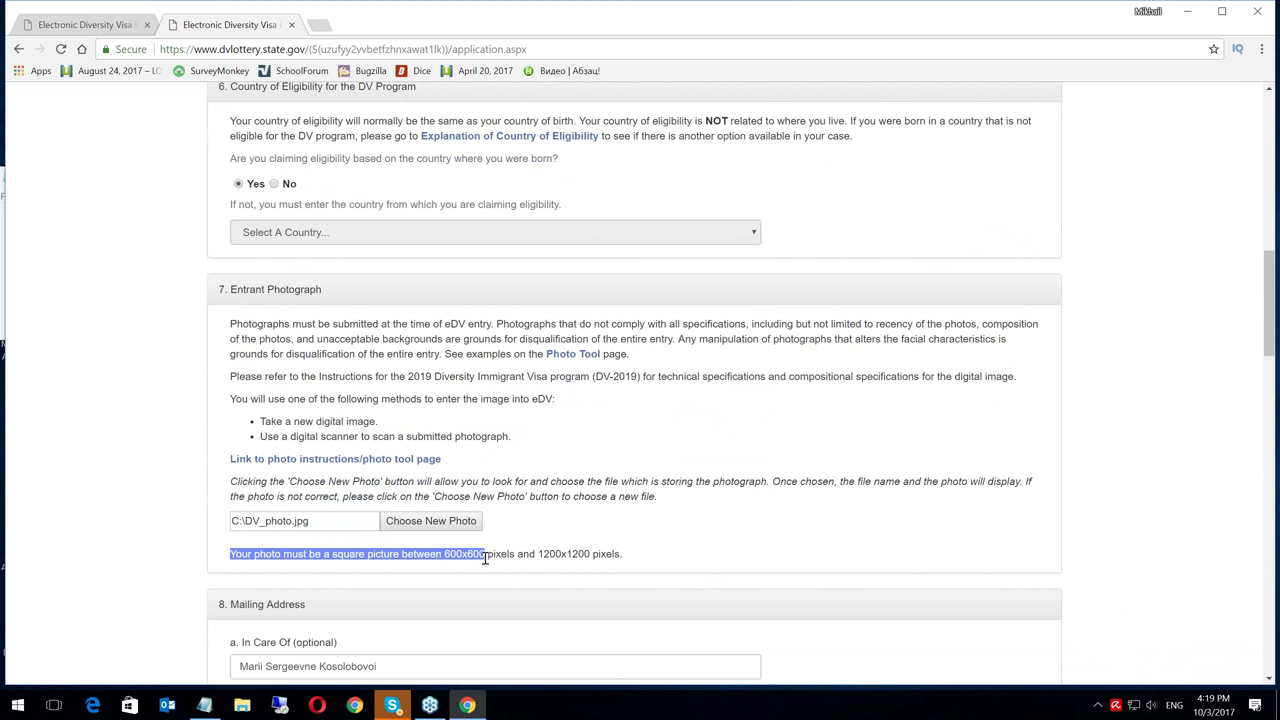
pyautogui.moveTo(486, 558); pyautogui.dragTo(620, 558)
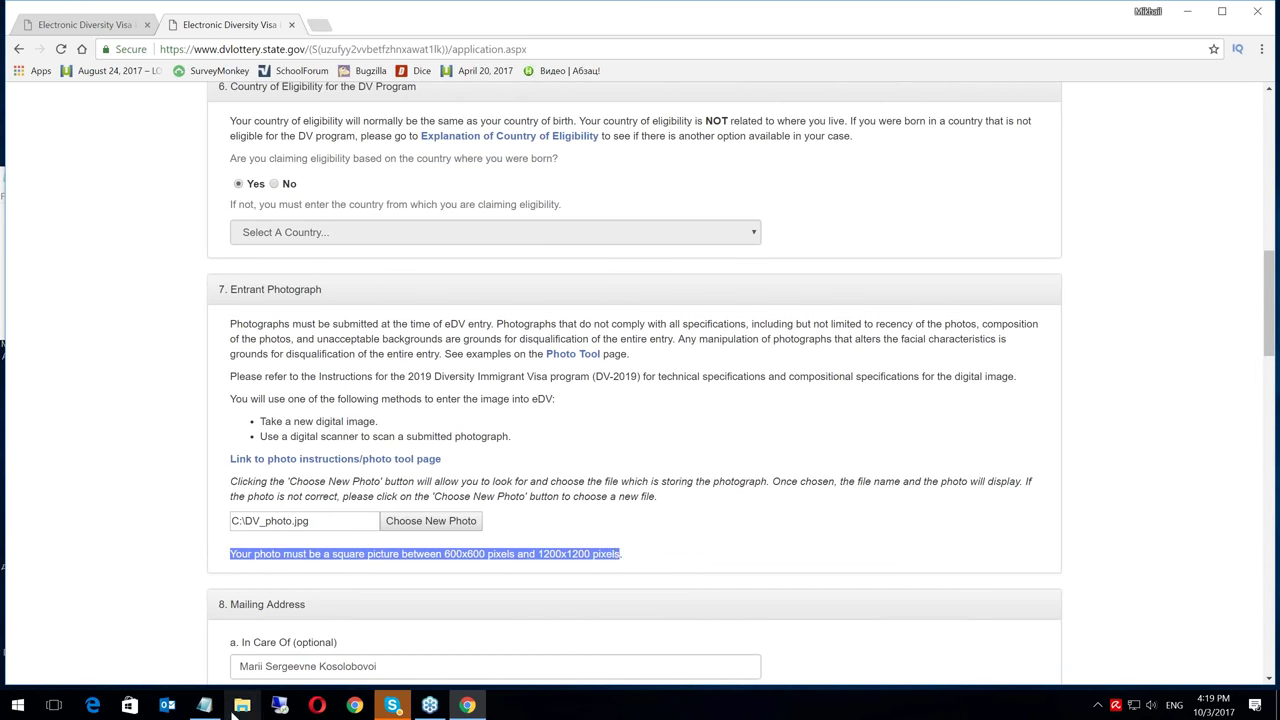
pyautogui.click(242, 705)
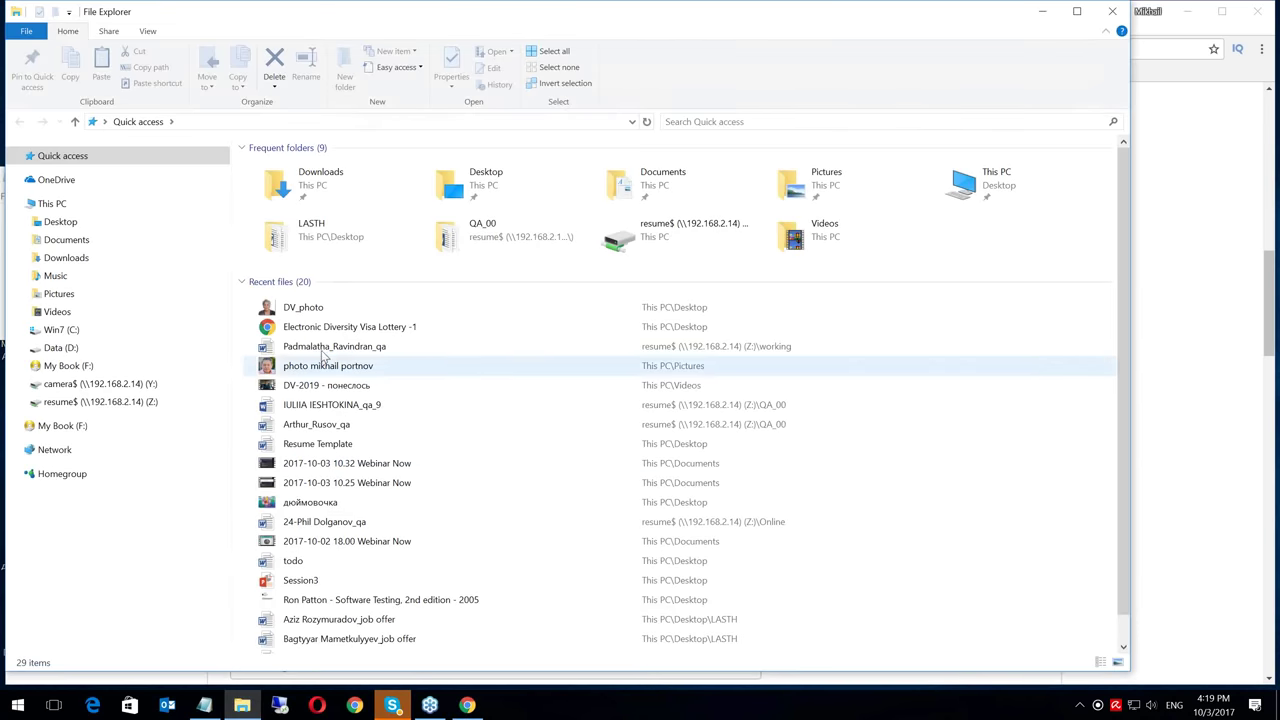
# Check DV_photo's Properties details, showing only 225 x 225 pixels, then return to the visa form
pyautogui.rightClick(314, 311)
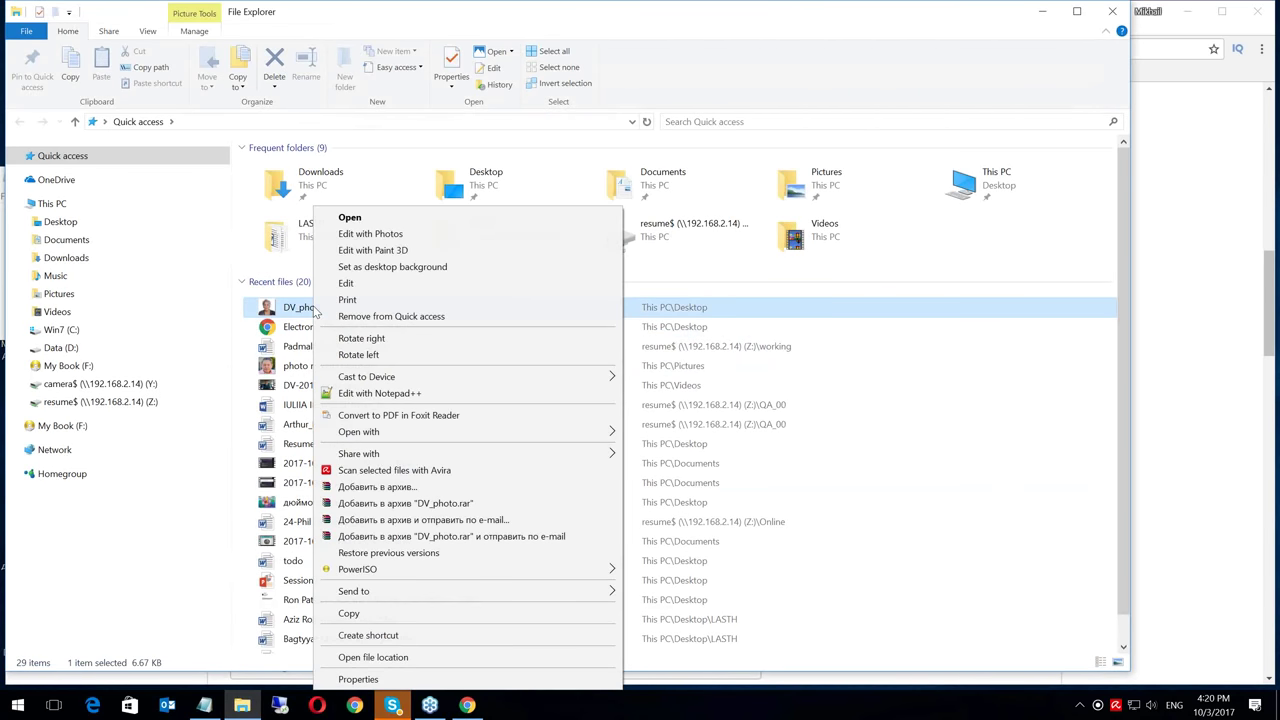
pyautogui.click(358, 679)
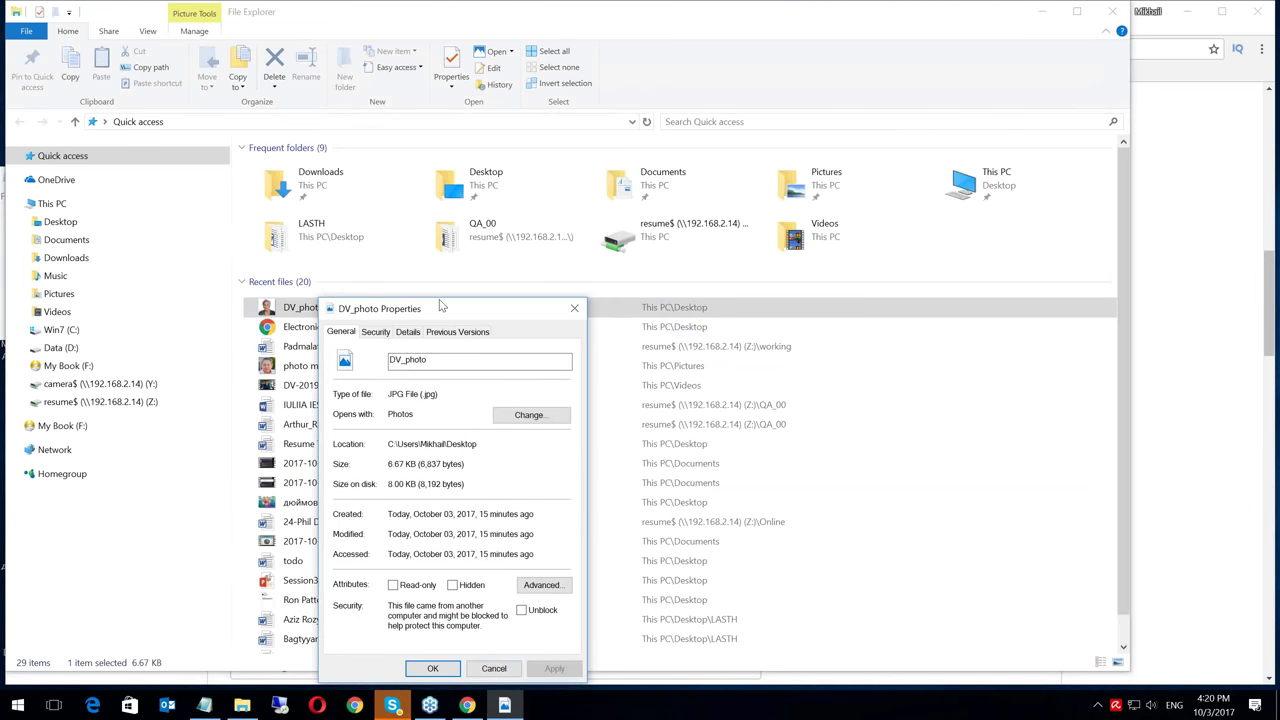
pyautogui.moveTo(444, 297); pyautogui.dragTo(453, 135)
pyautogui.click(419, 166)
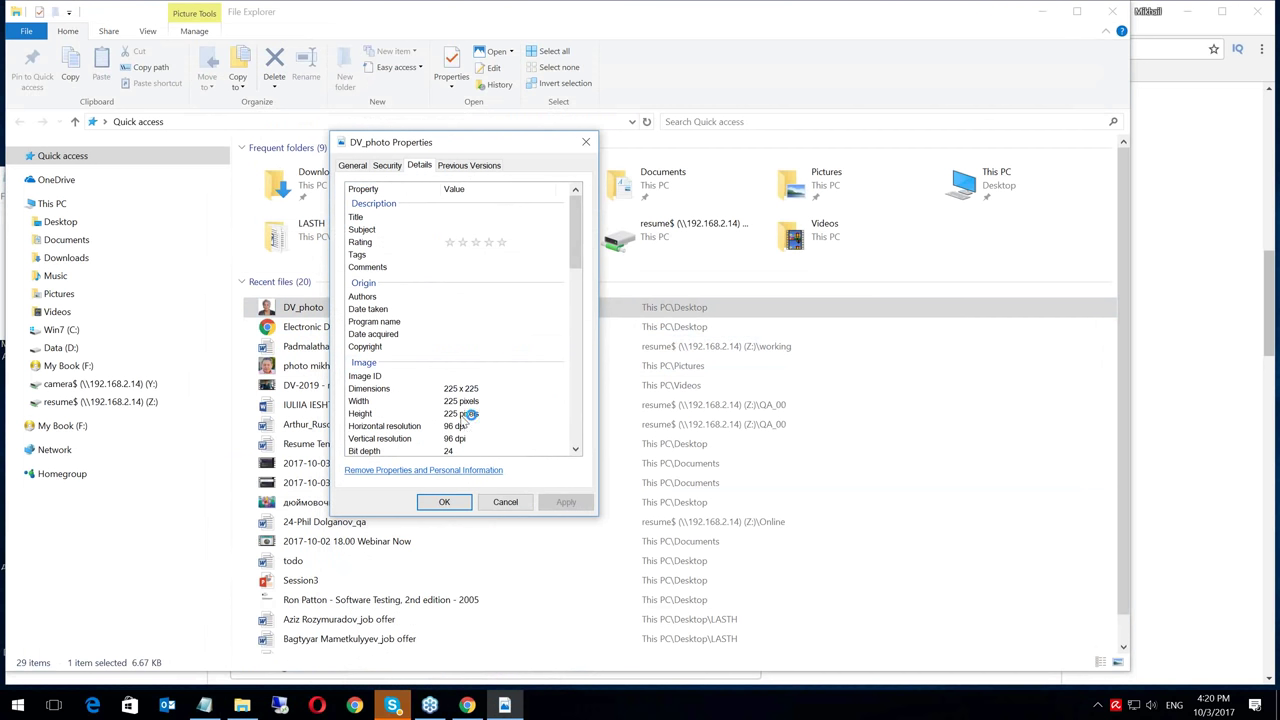
pyautogui.click(507, 504)
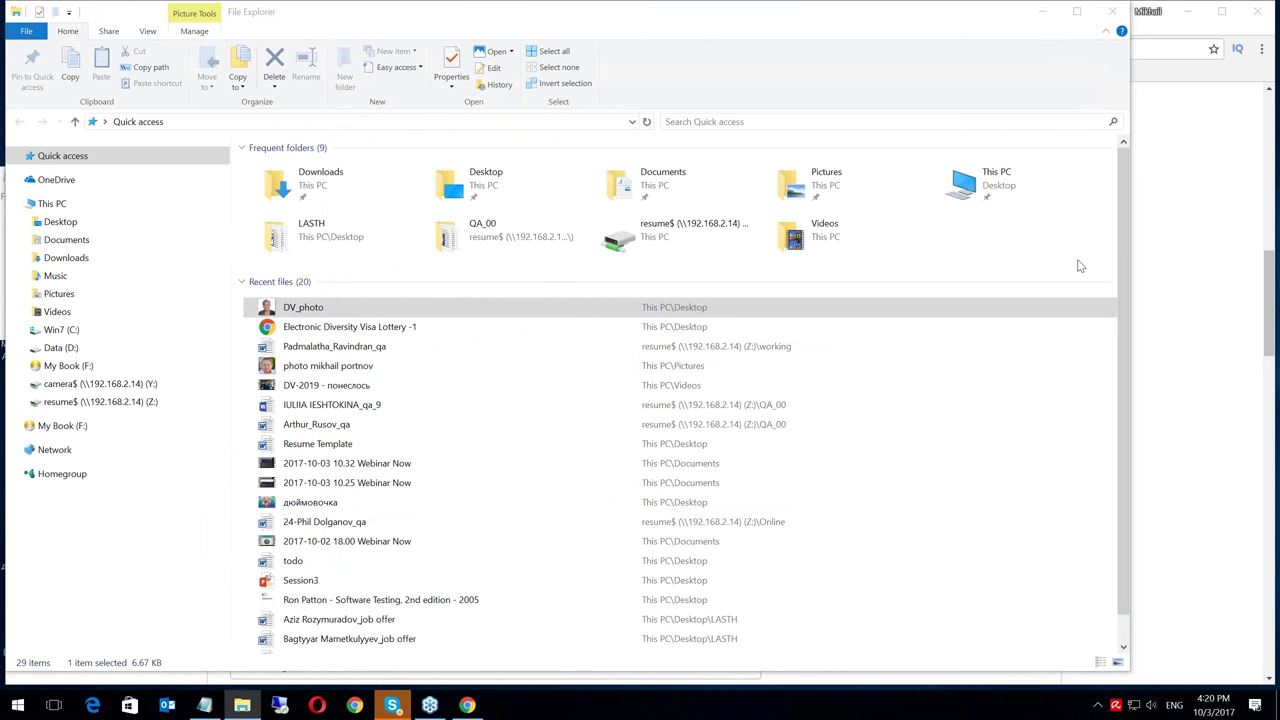
pyautogui.hotkey('alt', 'Tab')
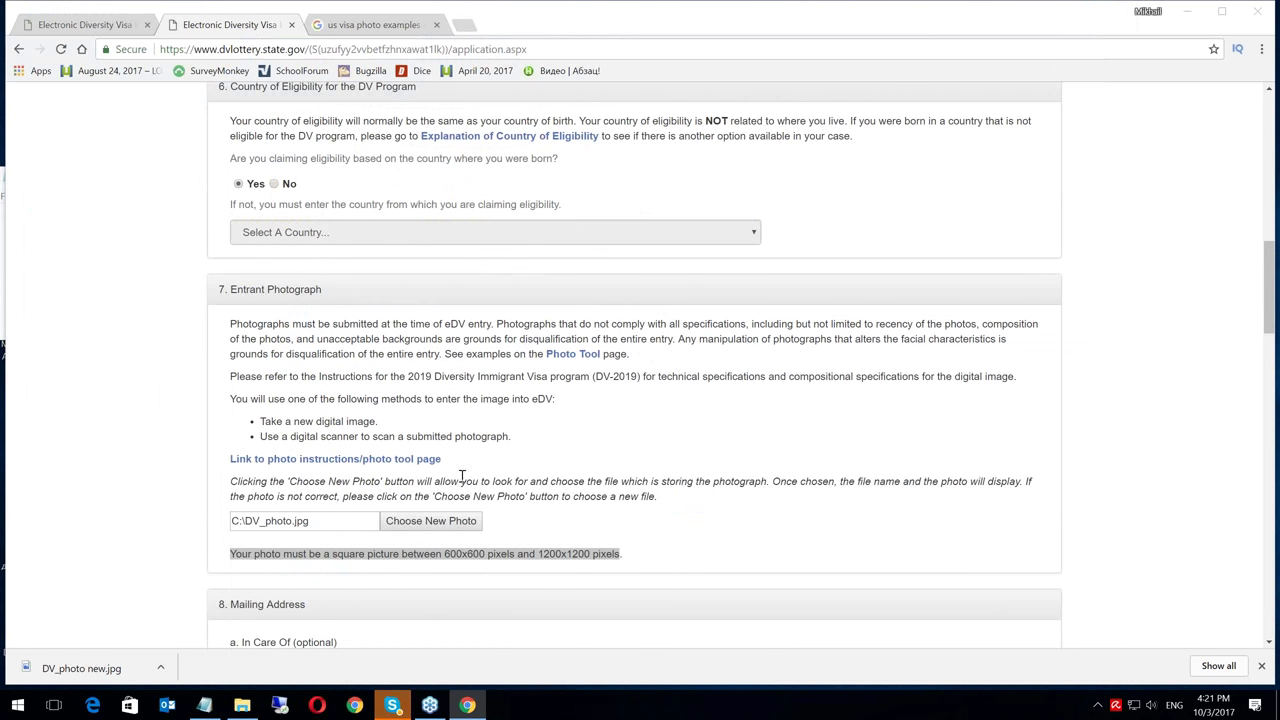
# Replace the entrant photo with DV_photo new.jpg from the Desktop, sorting files by date to find it
pyautogui.click(430, 521)
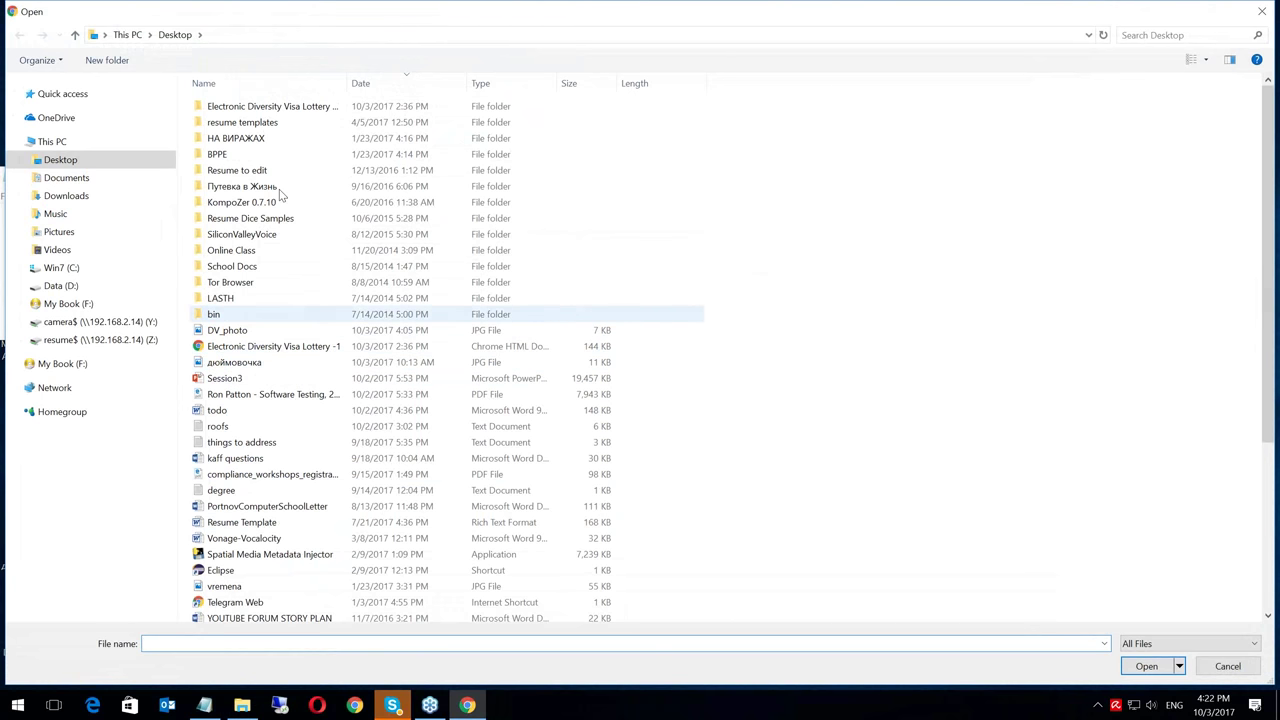
pyautogui.click(404, 88)
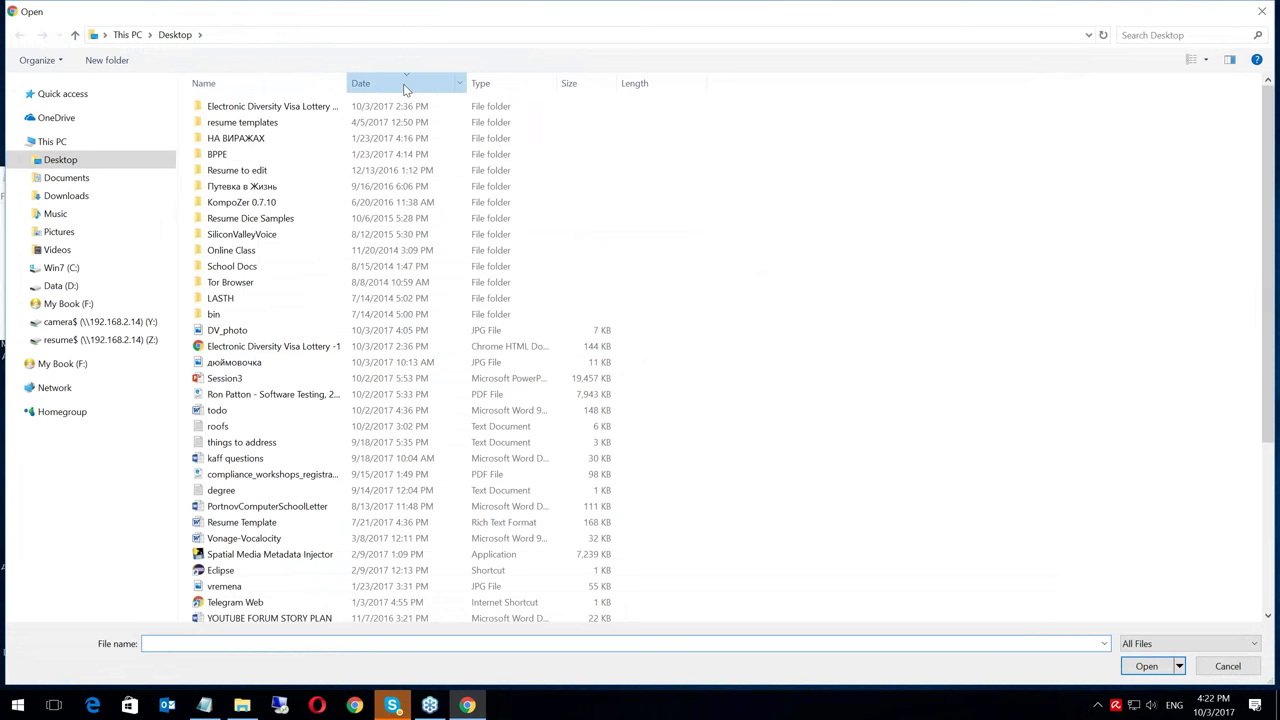
pyautogui.click(405, 88)
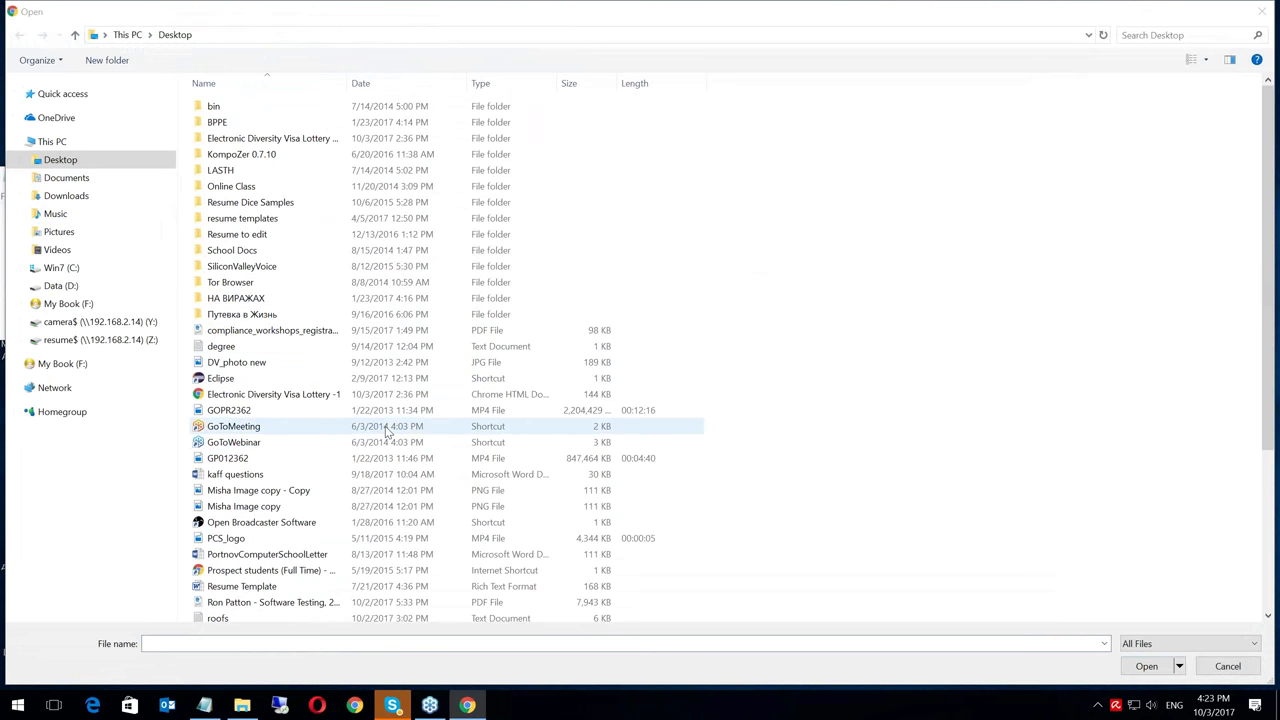
pyautogui.click(268, 370)
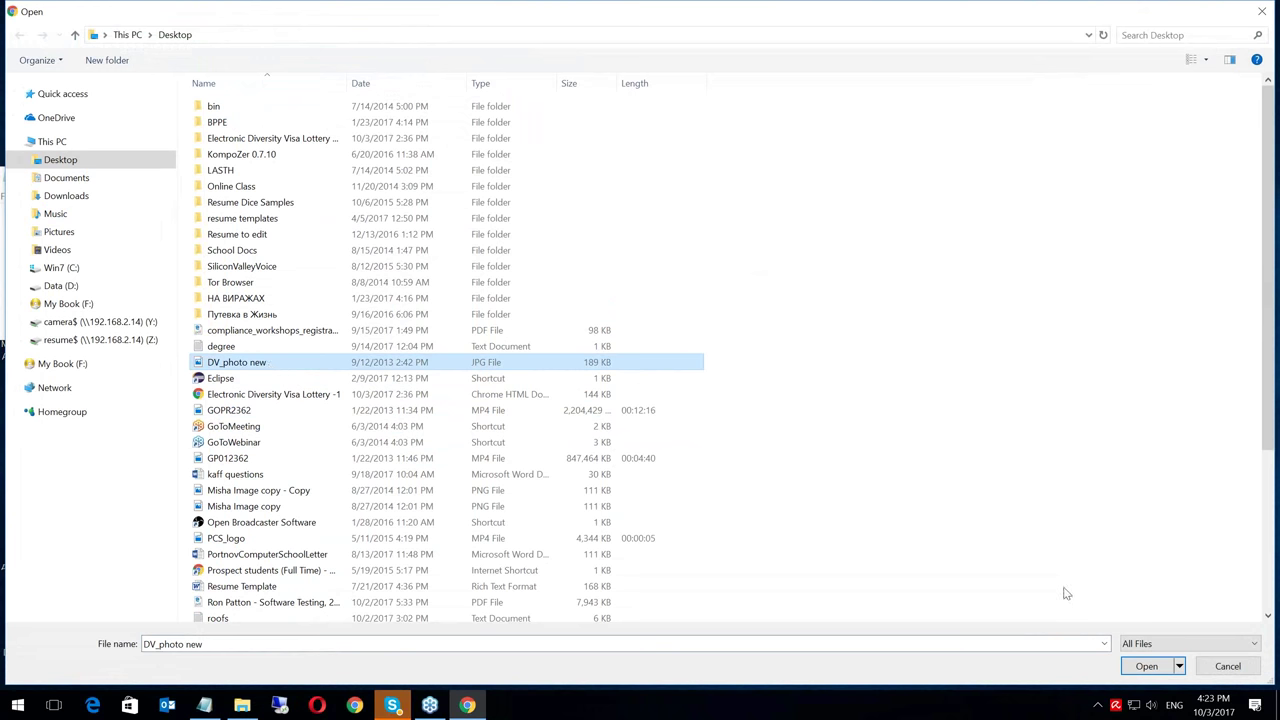
pyautogui.click(1142, 668)
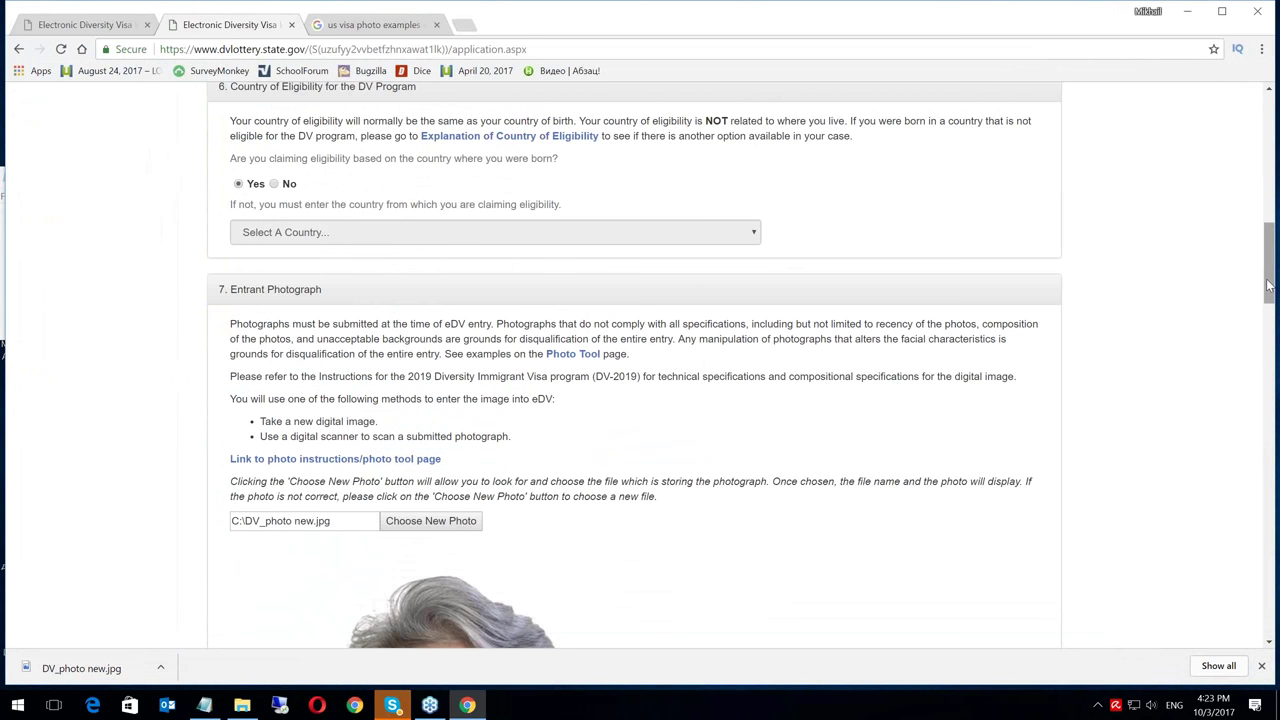
# Continue past Part One and scroll the form, highlighting the 'Your photograph was successfully uploaded' message
pyautogui.moveTo(1269, 250); pyautogui.dragTo(1274, 592)
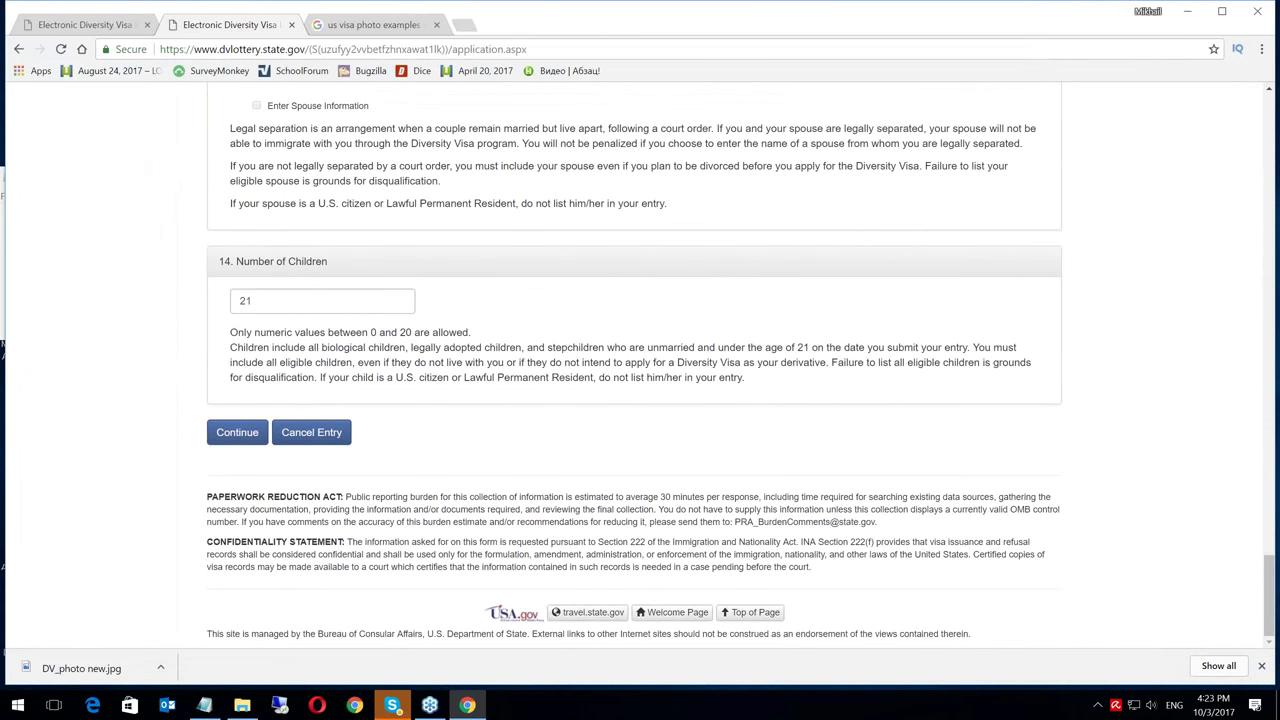
pyautogui.click(236, 440)
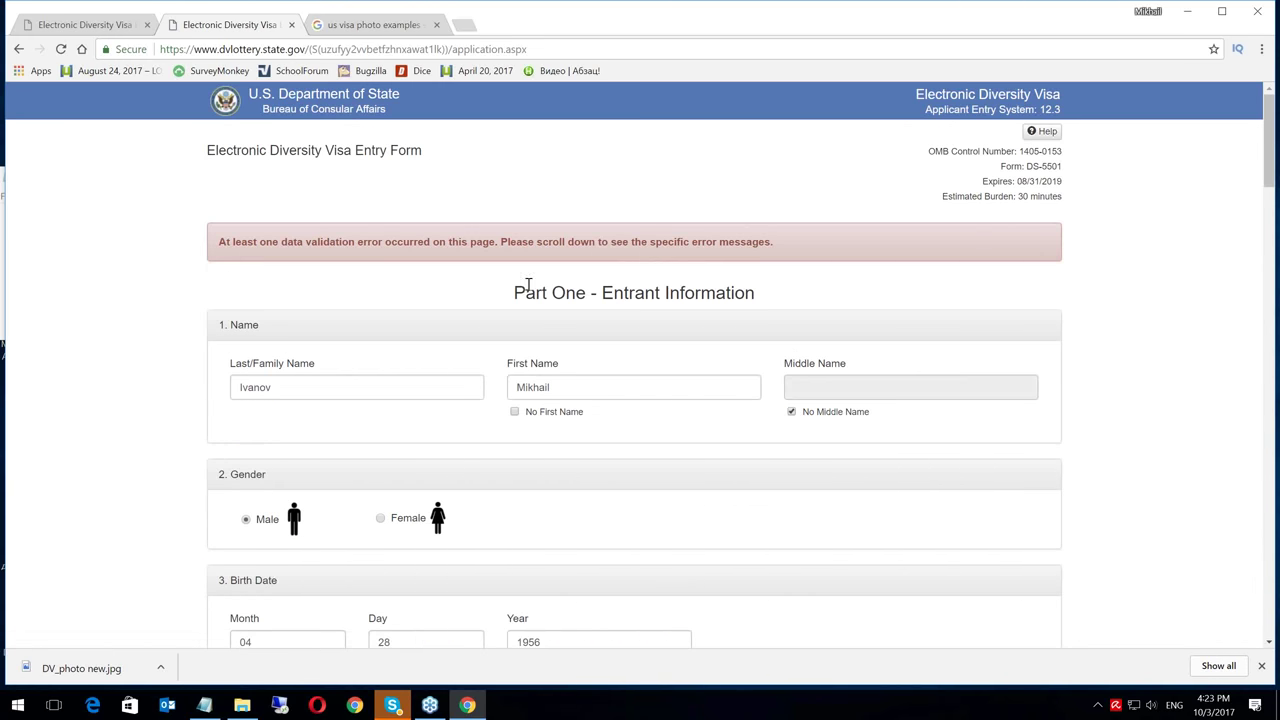
pyautogui.moveTo(1276, 120); pyautogui.dragTo(1276, 317)
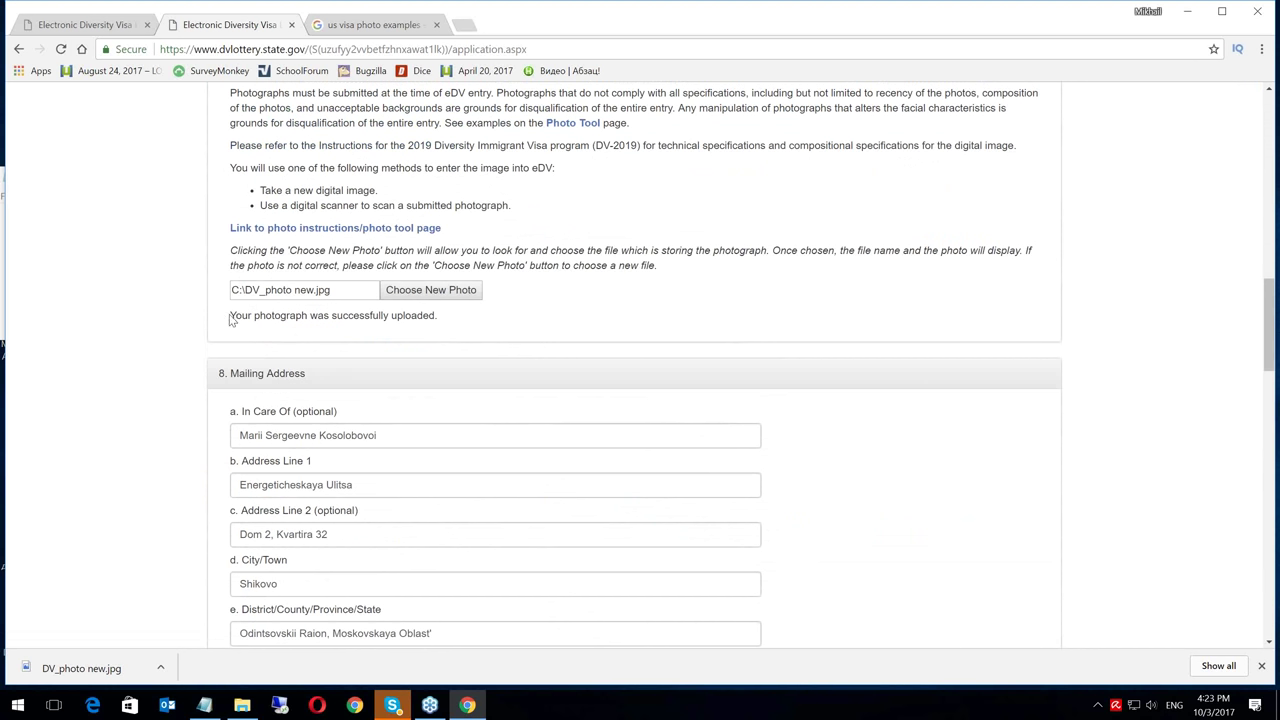
pyautogui.moveTo(236, 316); pyautogui.dragTo(438, 316)
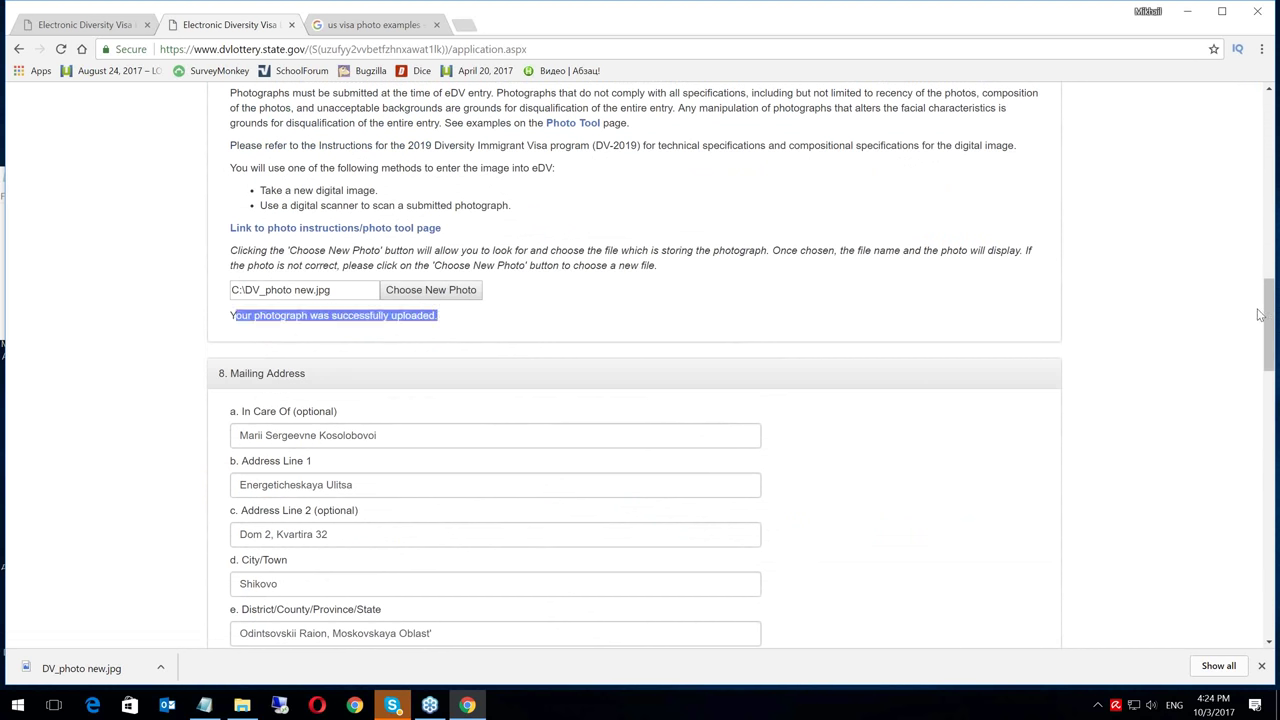
pyautogui.moveTo(1266, 310); pyautogui.dragTo(1265, 138)
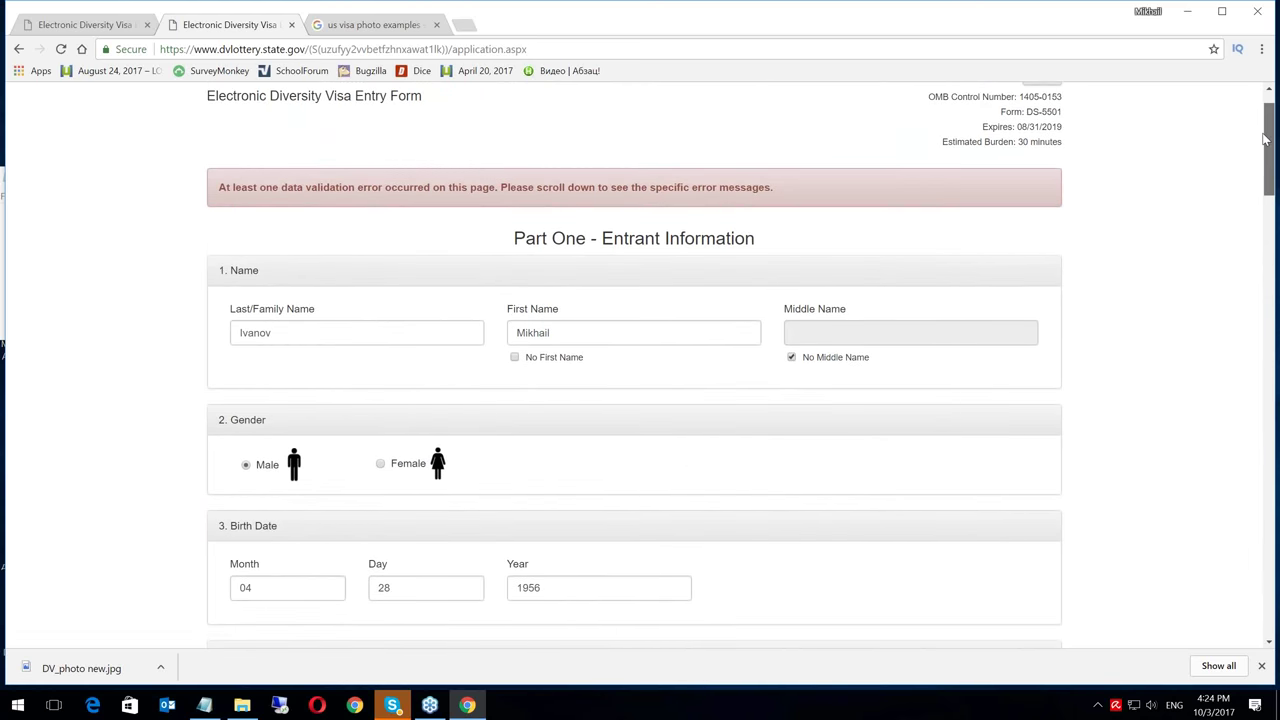
pyautogui.moveTo(1265, 138)
pyautogui.mouseDown()
pyautogui.moveTo(1274, 245)
pyautogui.moveTo(1274, 135)
pyautogui.mouseUp()
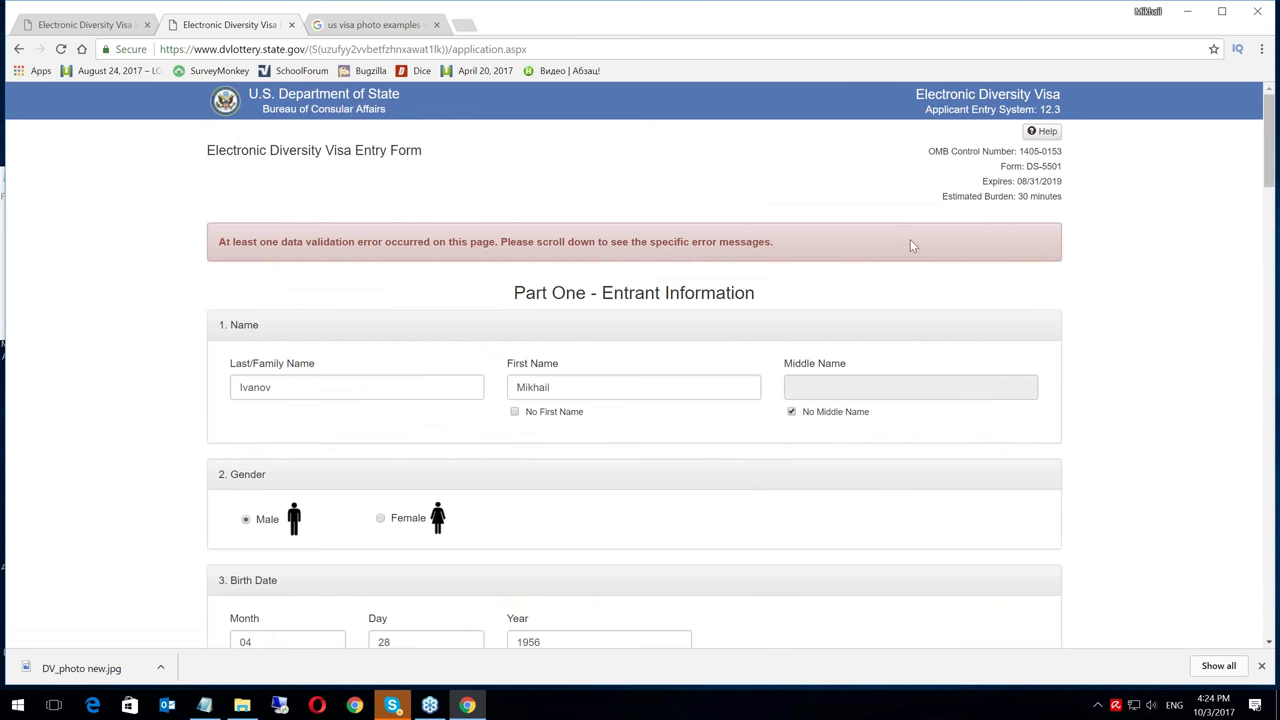
pyautogui.moveTo(1268, 117); pyautogui.dragTo(1270, 265)
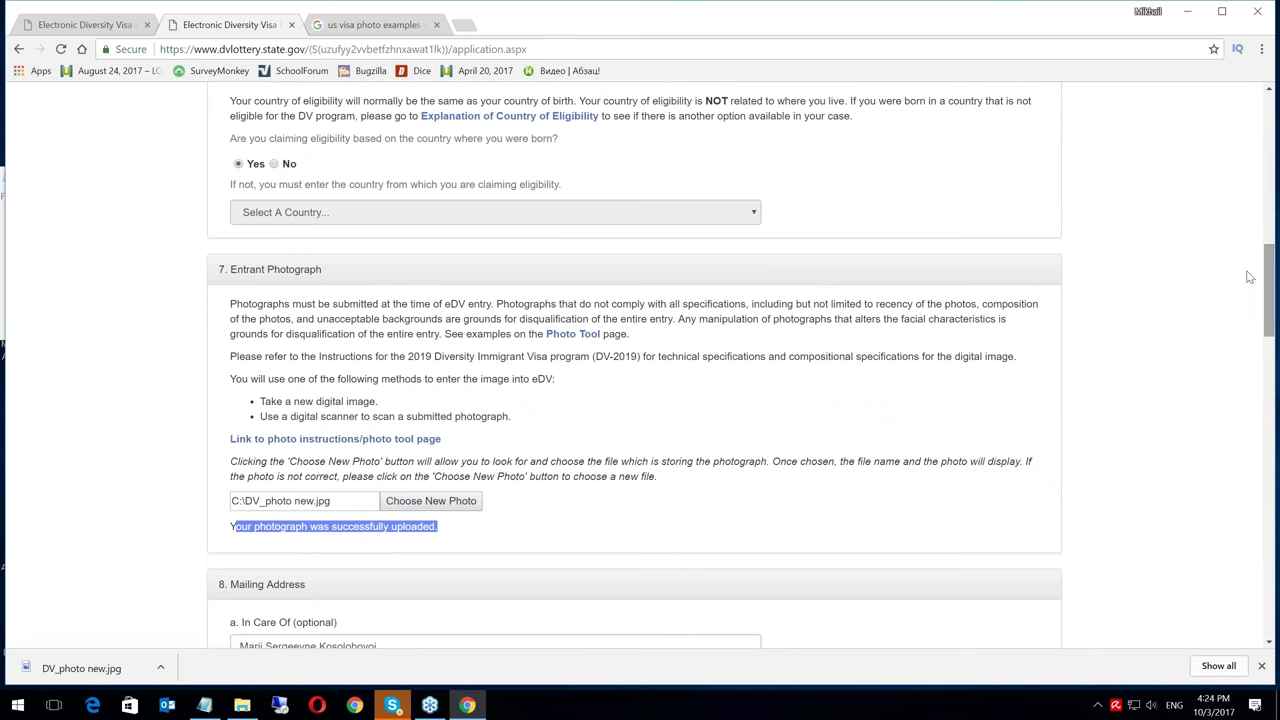
# Change Number of Children from 21 to 0 and continue to Part Two – Derivatives
pyautogui.moveTo(1273, 273); pyautogui.dragTo(1268, 407)
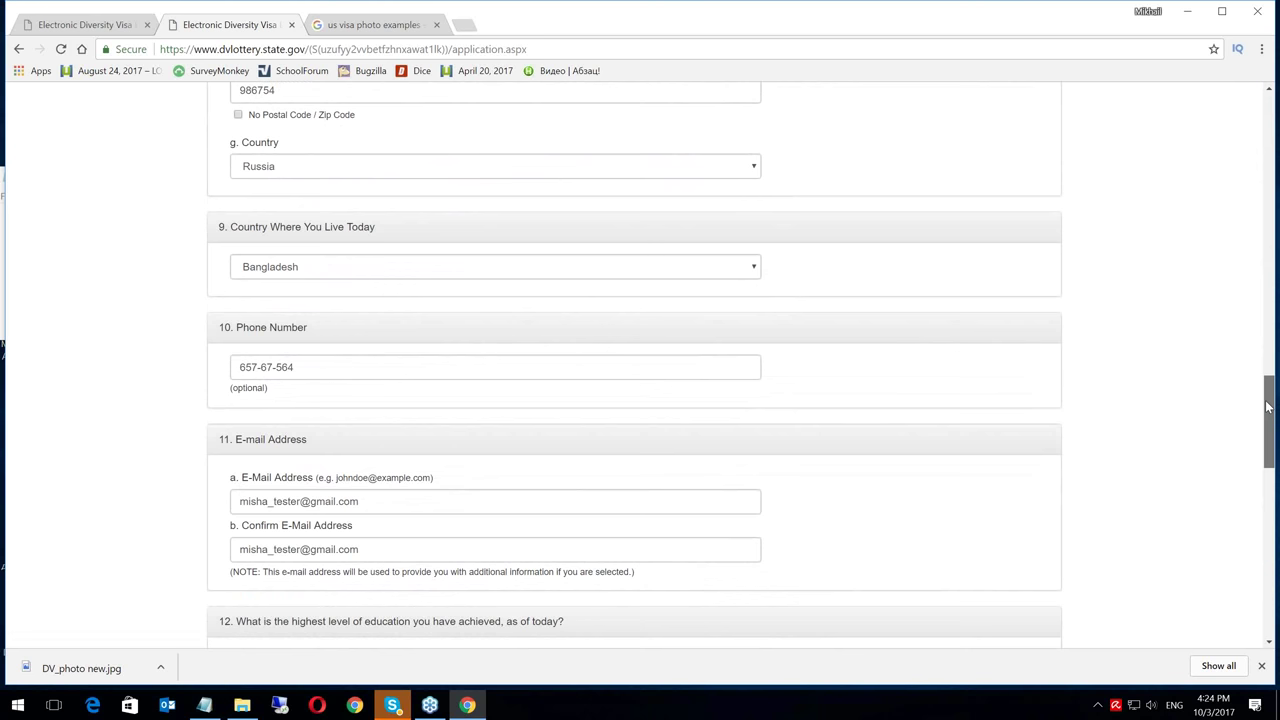
pyautogui.moveTo(1268, 407); pyautogui.dragTo(1268, 502)
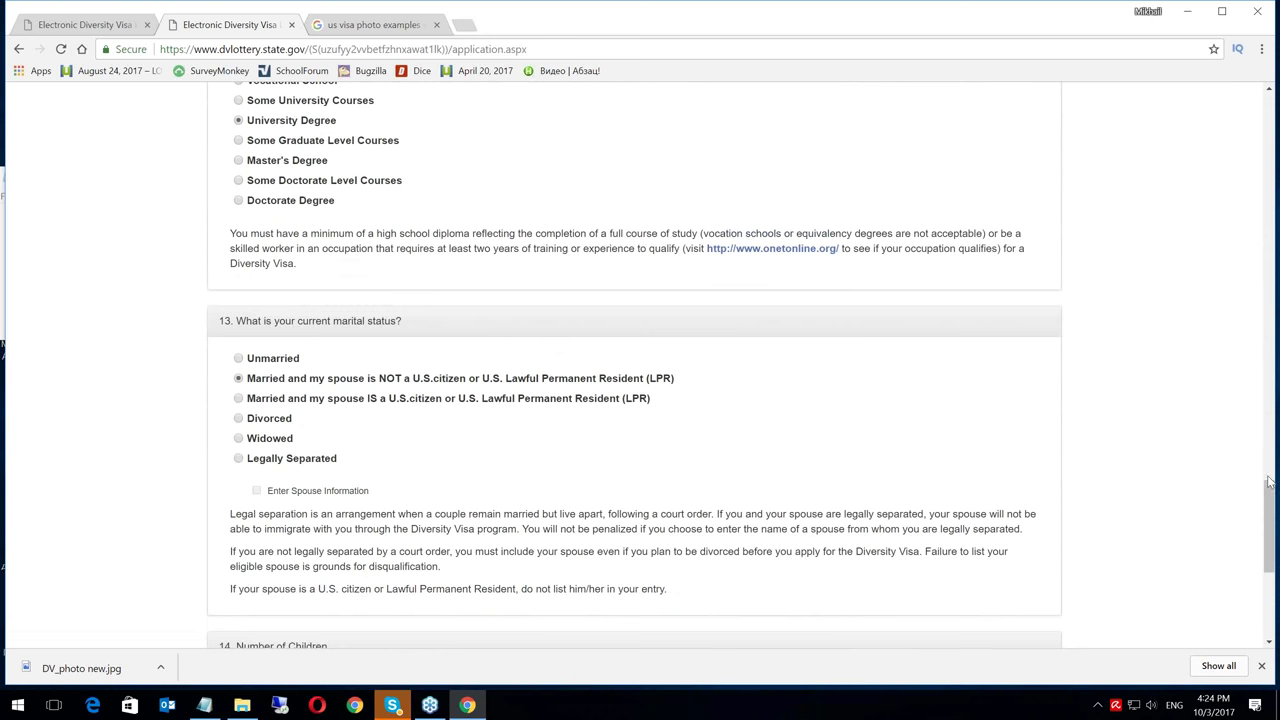
pyautogui.moveTo(1268, 493); pyautogui.dragTo(1268, 537)
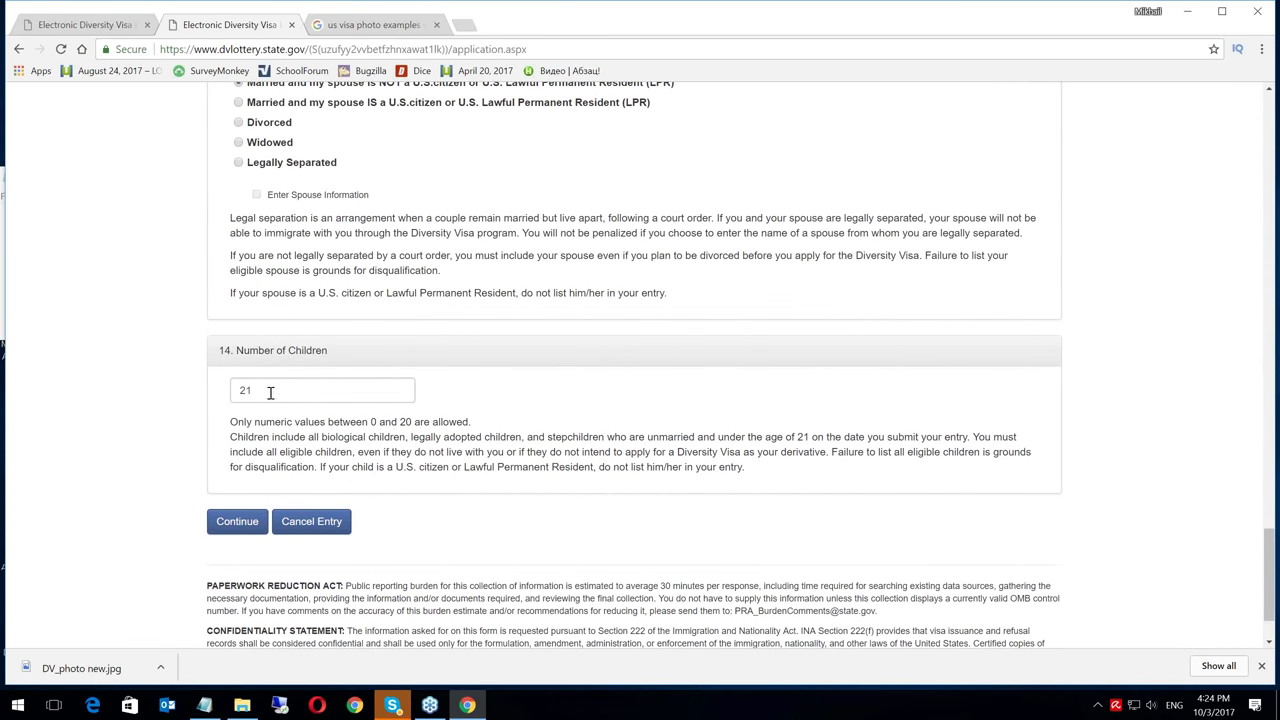
pyautogui.moveTo(270, 392); pyautogui.dragTo(218, 400)
pyautogui.write('0')
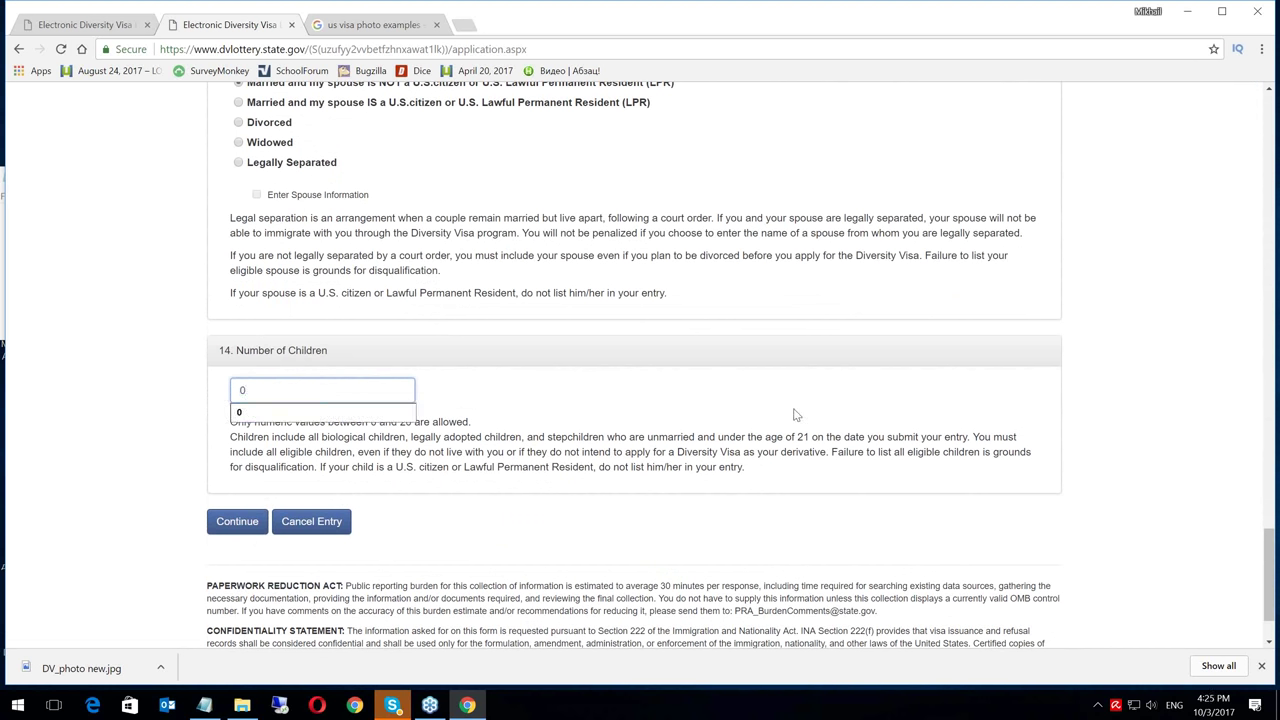
pyautogui.press('Escape')
pyautogui.click(1148, 432)
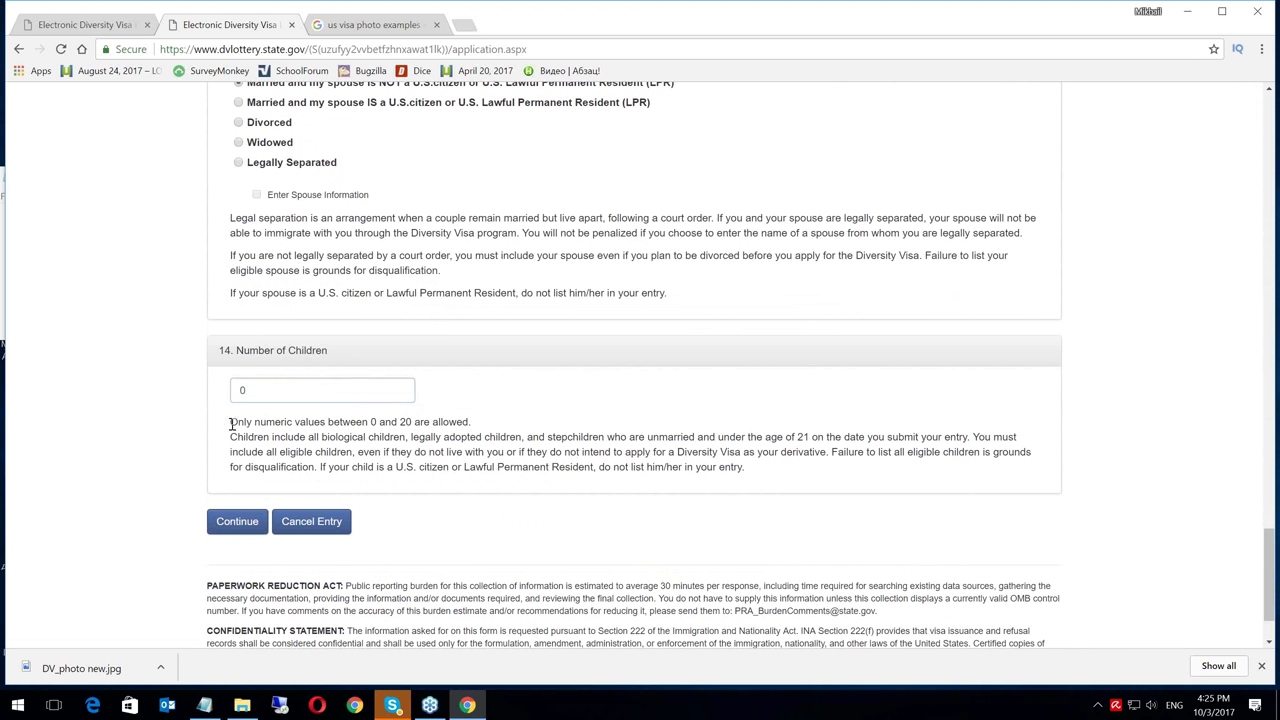
pyautogui.moveTo(231, 422); pyautogui.dragTo(468, 421)
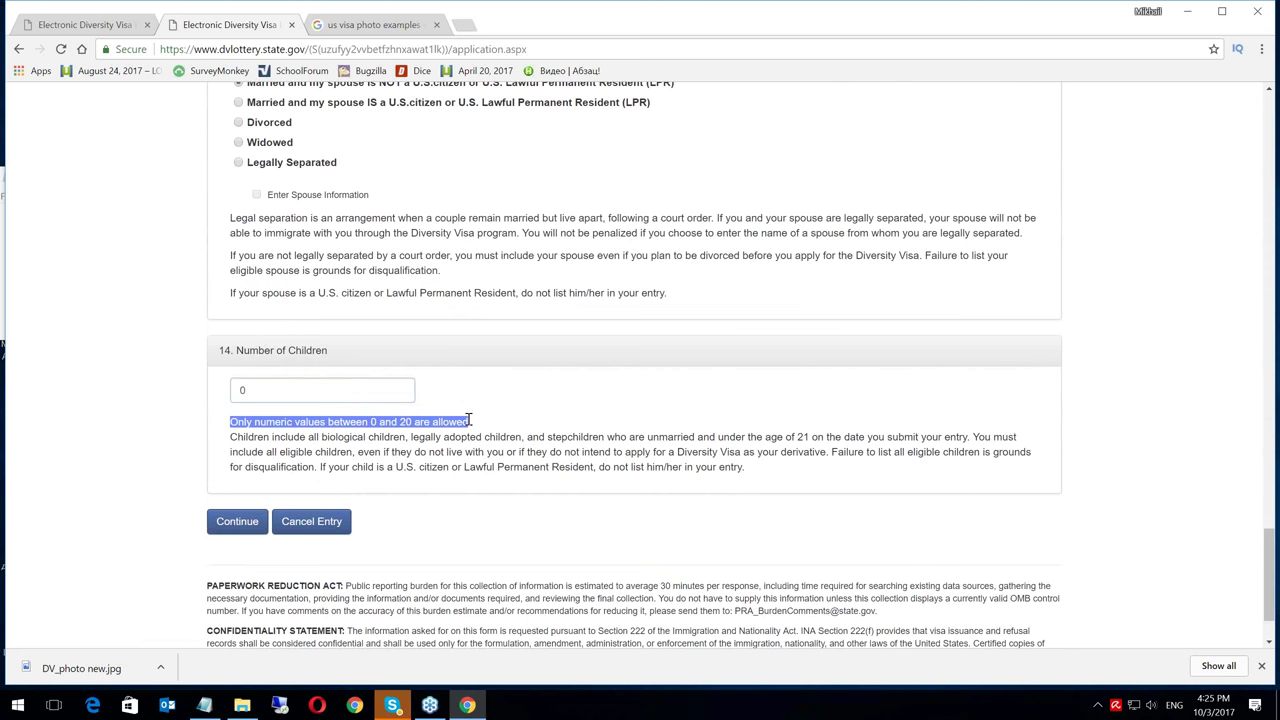
pyautogui.click(471, 424)
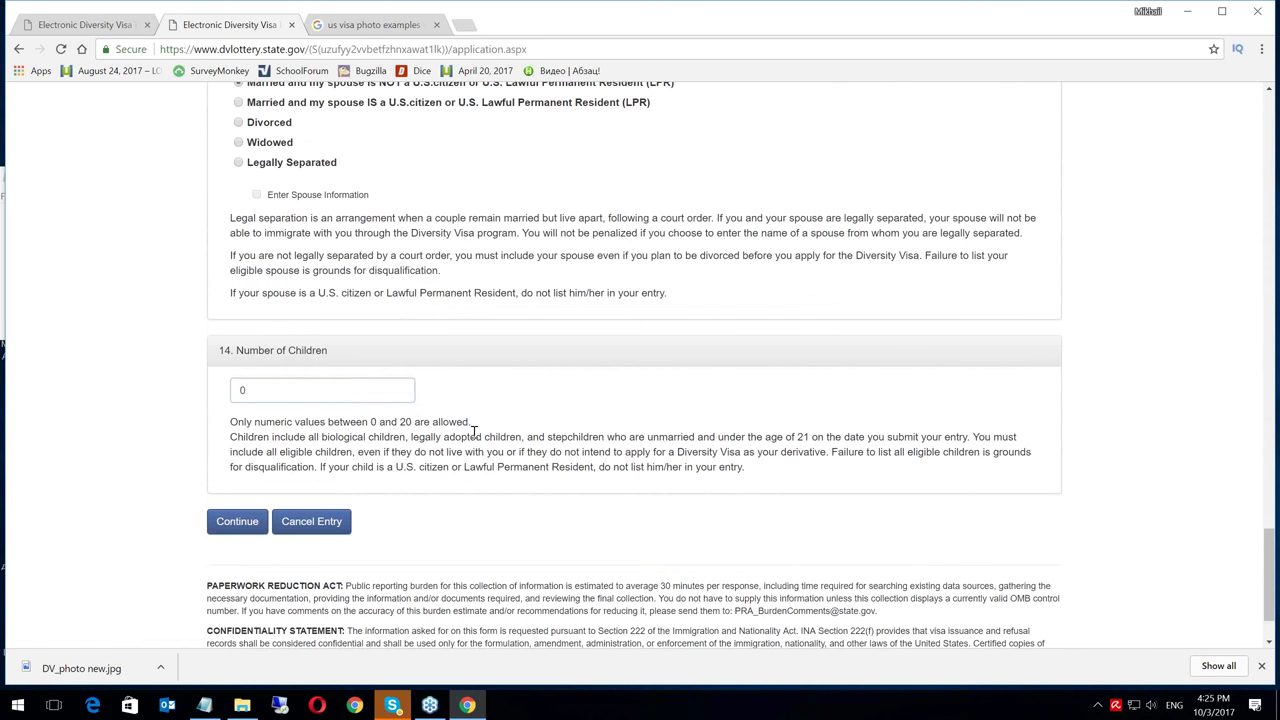
pyautogui.click(239, 524)
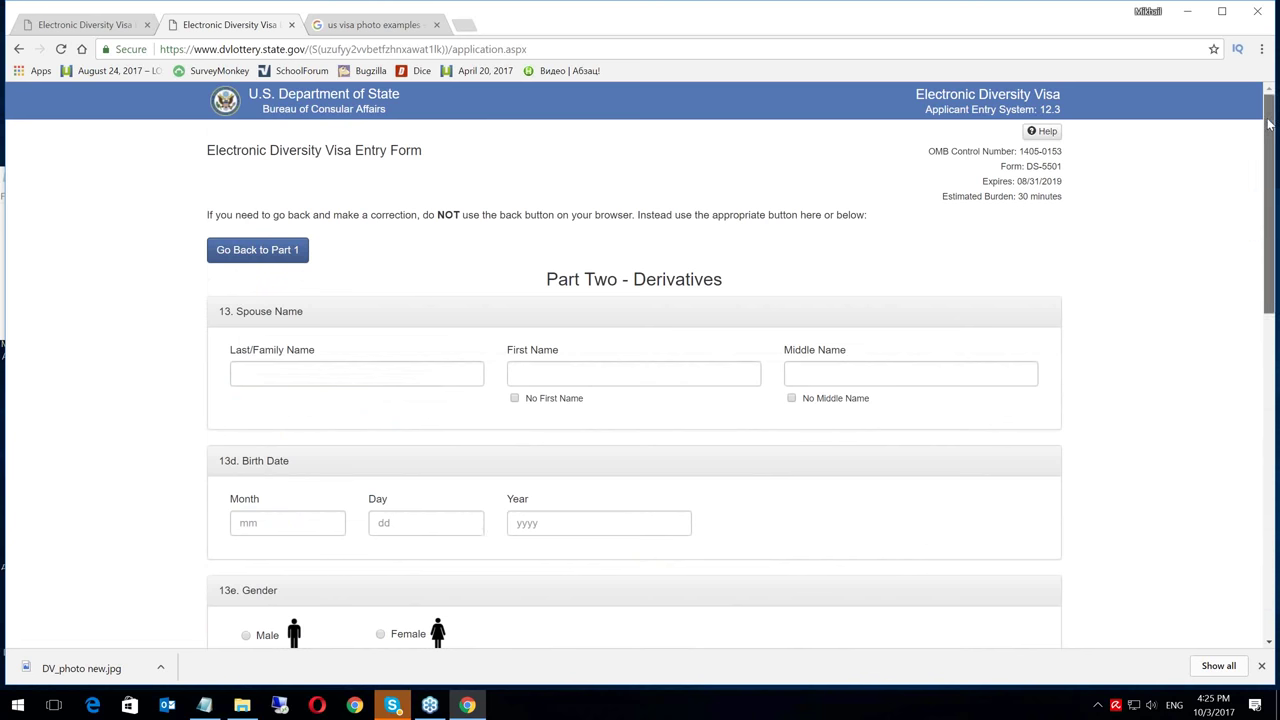
# Enter the spouse's last and first names, capitalised, and mark that there is no middle name
pyautogui.scroll(-1, 1268, 122)
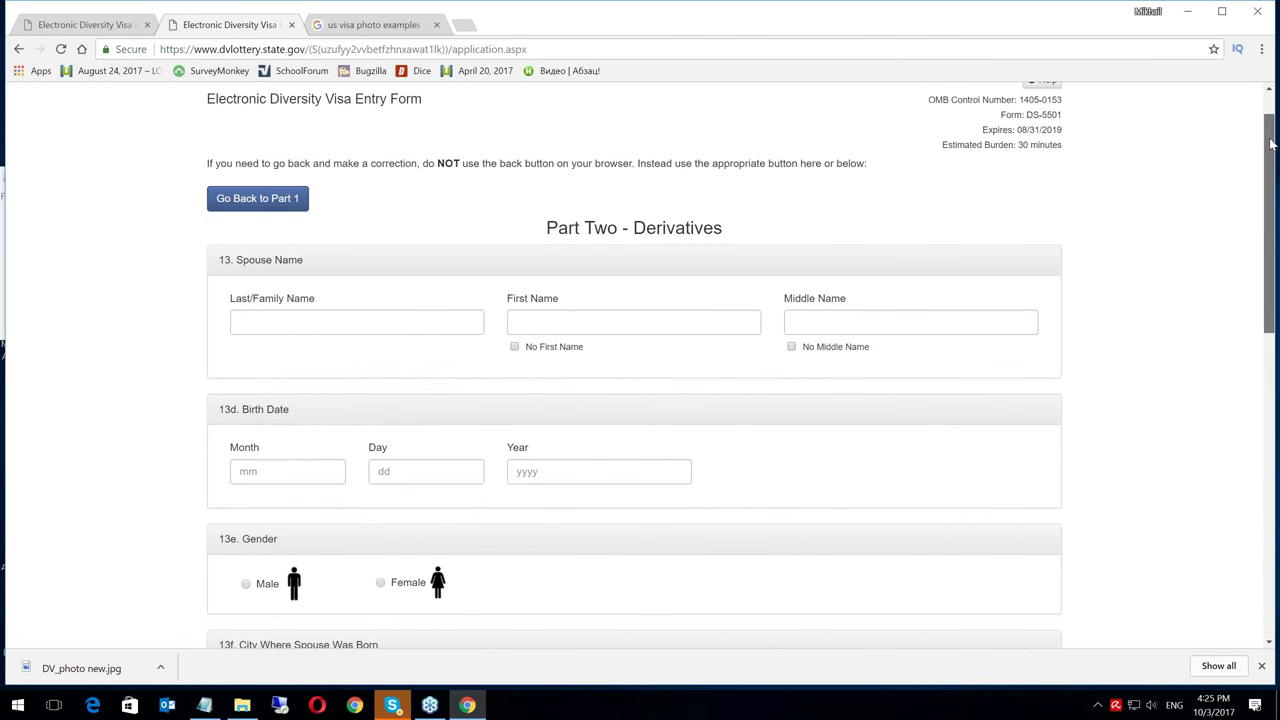
pyautogui.press('Tab')
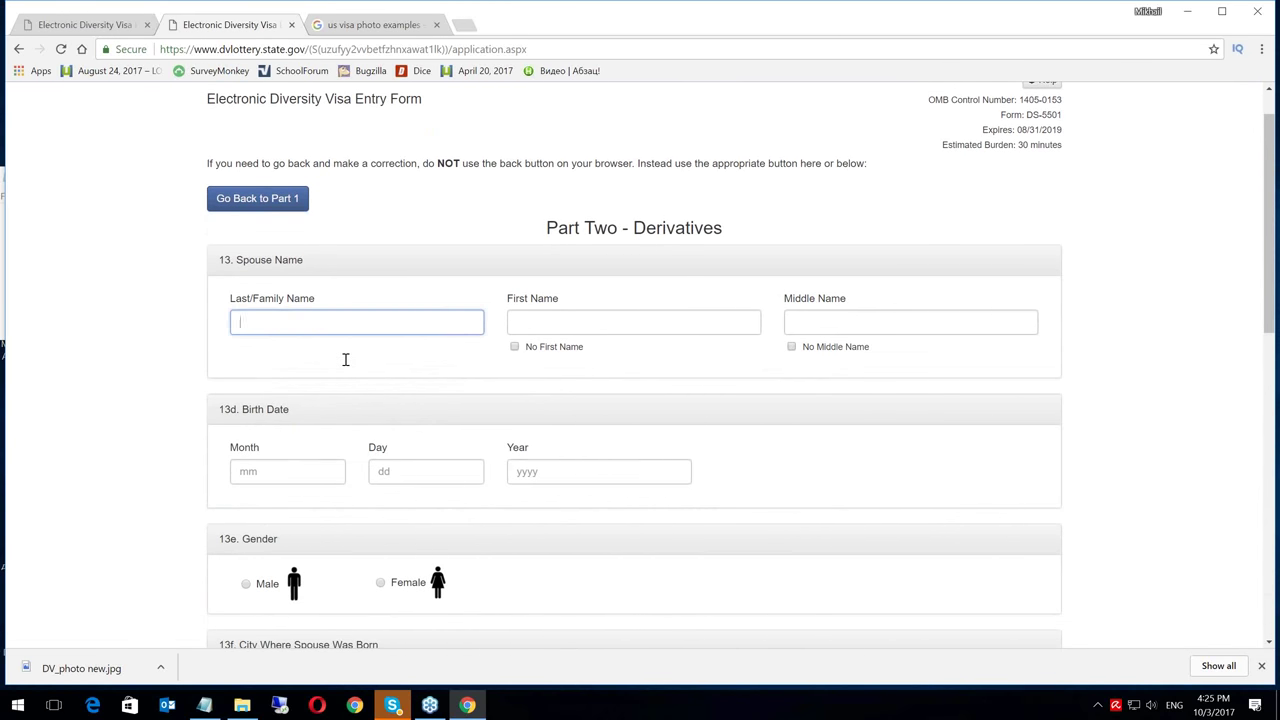
pyautogui.click(571, 322)
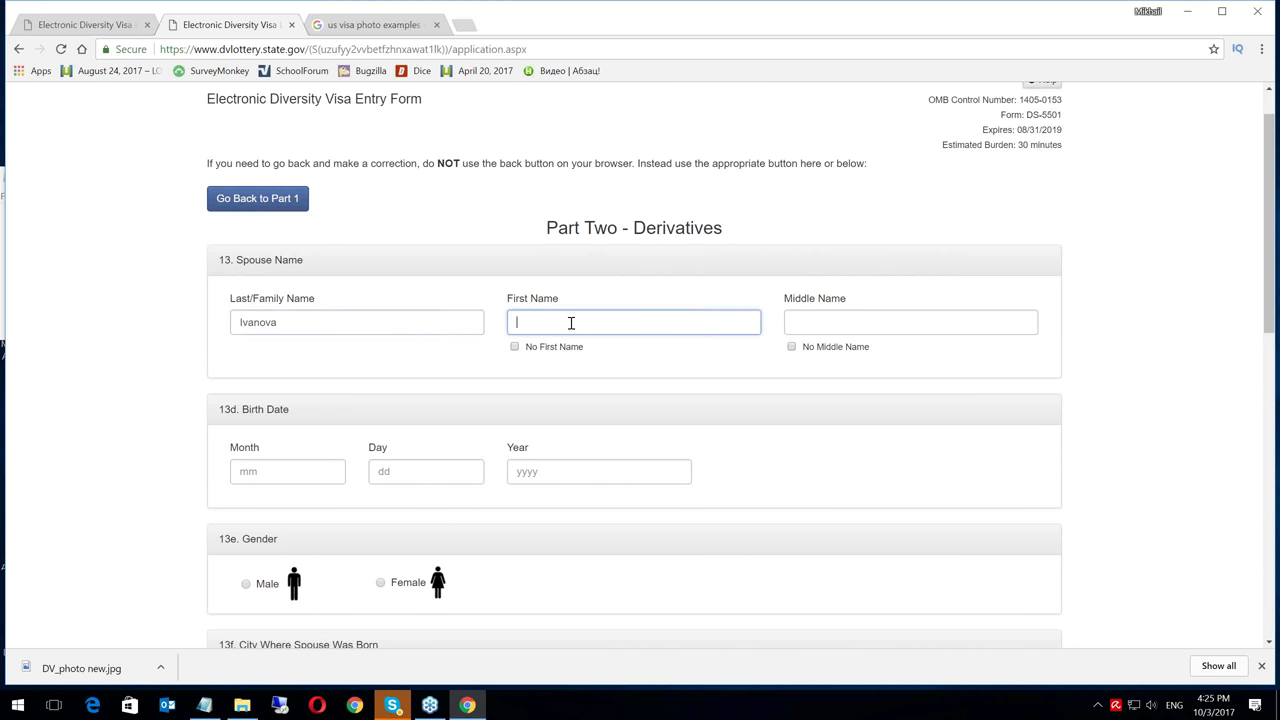
pyautogui.click(530, 322)
pyautogui.press('BackSpace')
pyautogui.write('M')
pyautogui.click(792, 347)
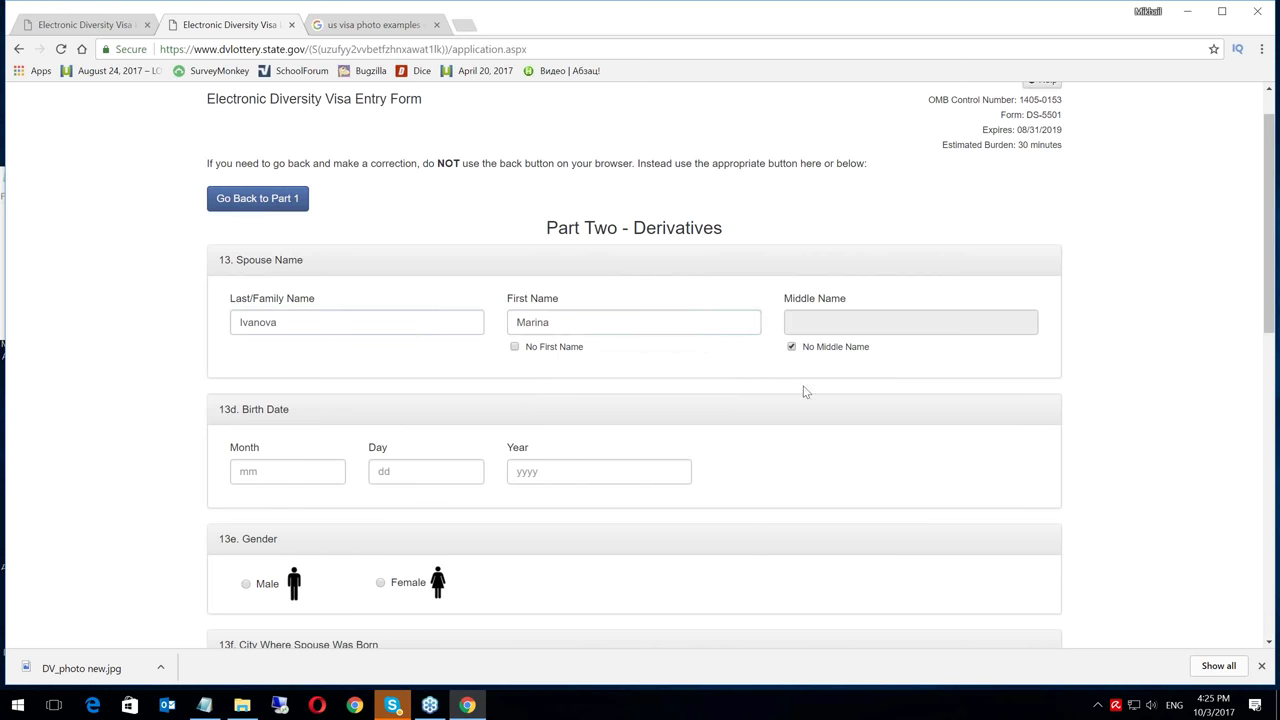
# Fill in the spouse's birth date fields and set the spouse's gender to Female
pyautogui.click(301, 469)
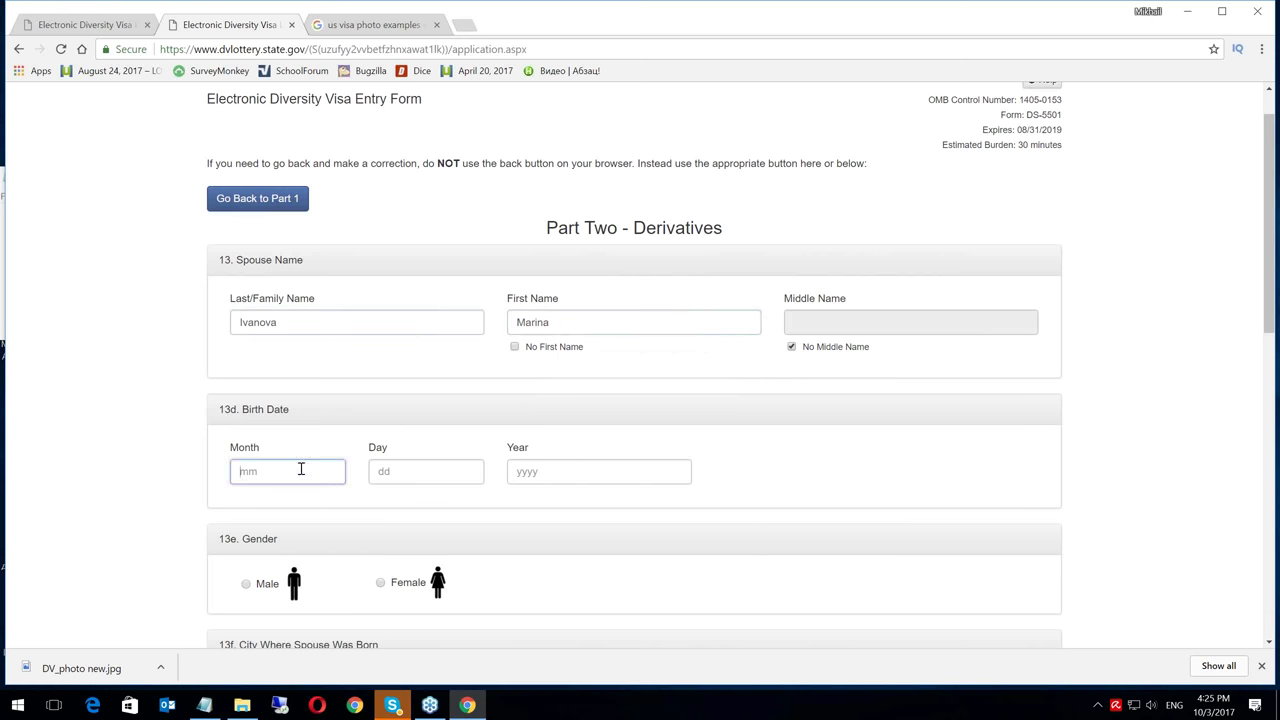
pyautogui.write('26')
pyautogui.press('Tab')
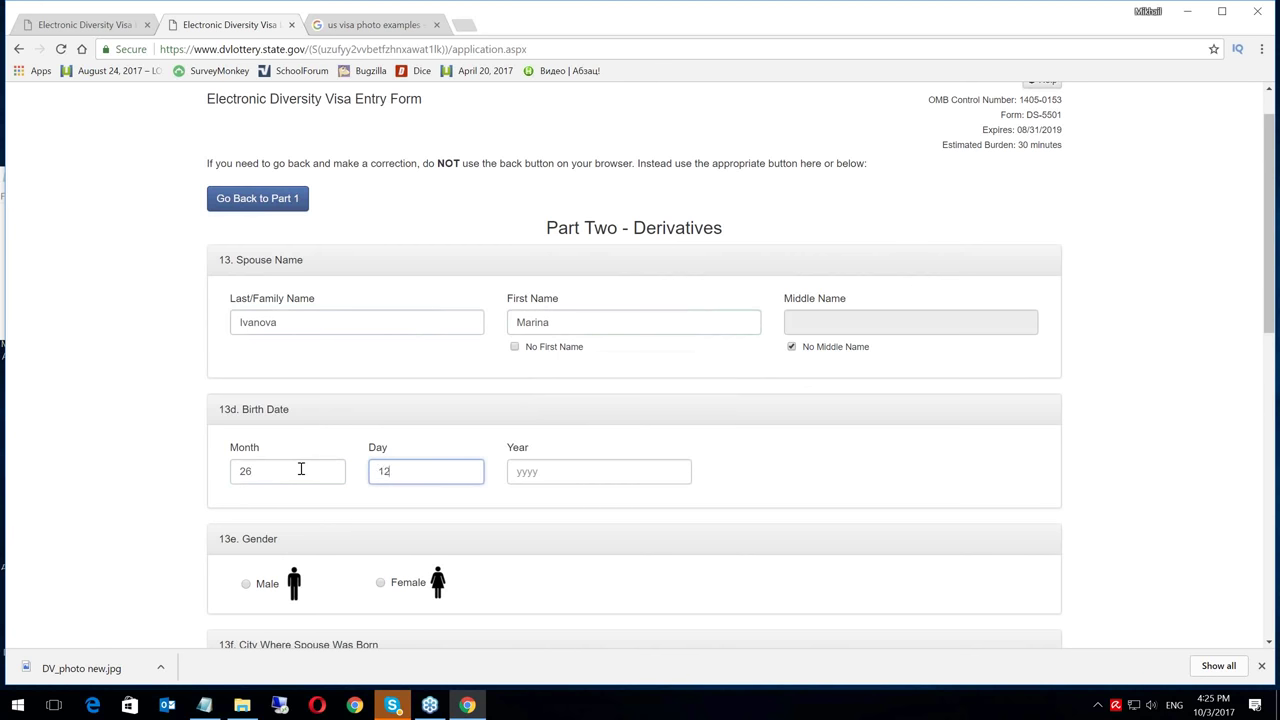
pyautogui.press('Tab')
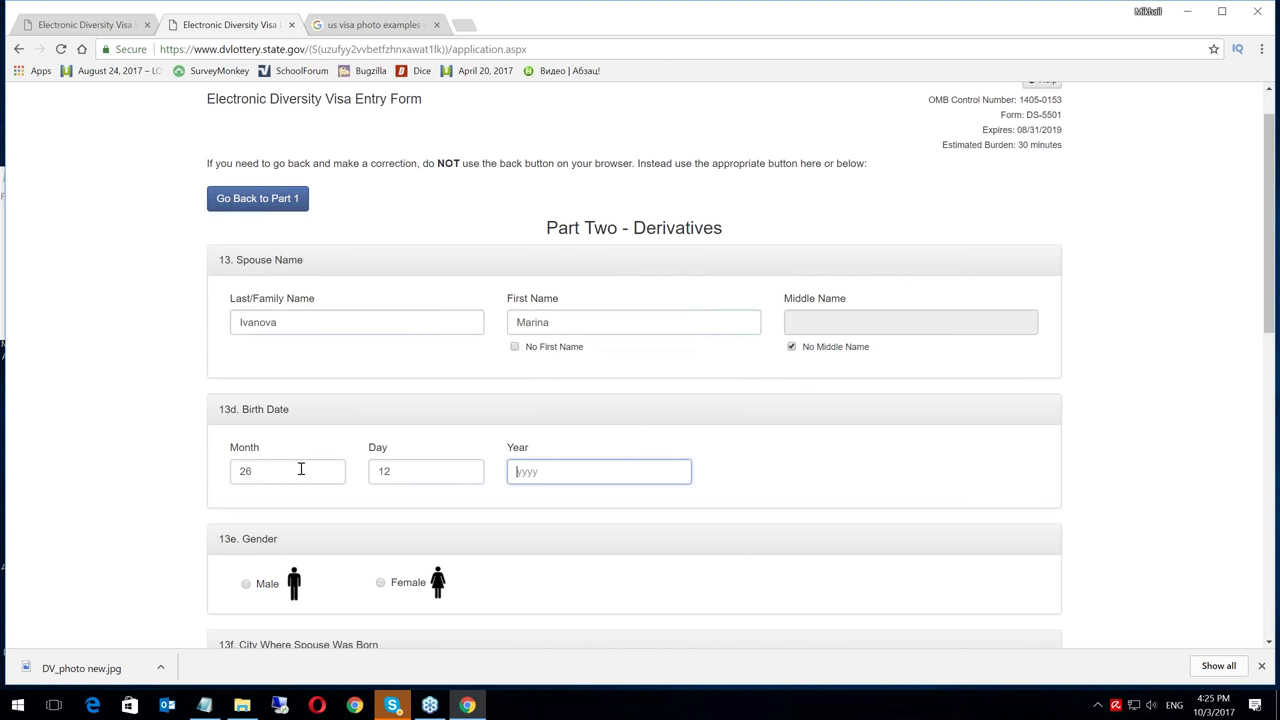
pyautogui.write('1967')
pyautogui.scroll(-3, 1271, 143)
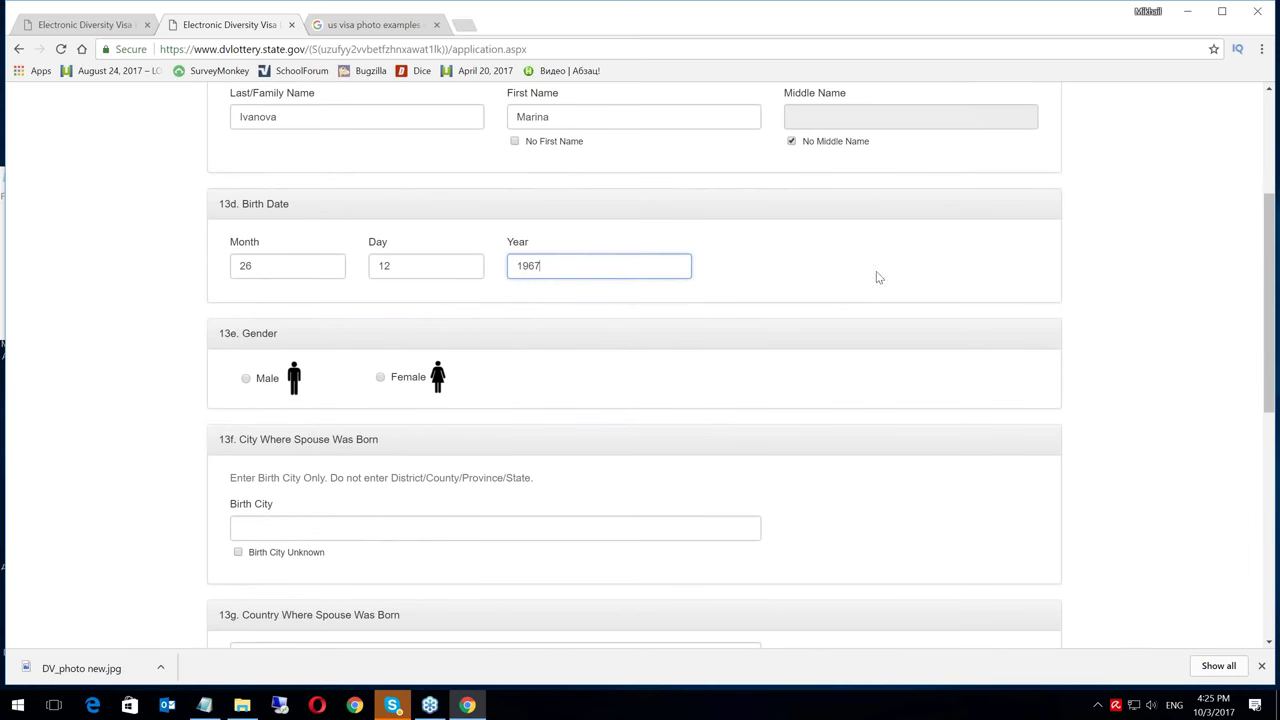
pyautogui.click(381, 378)
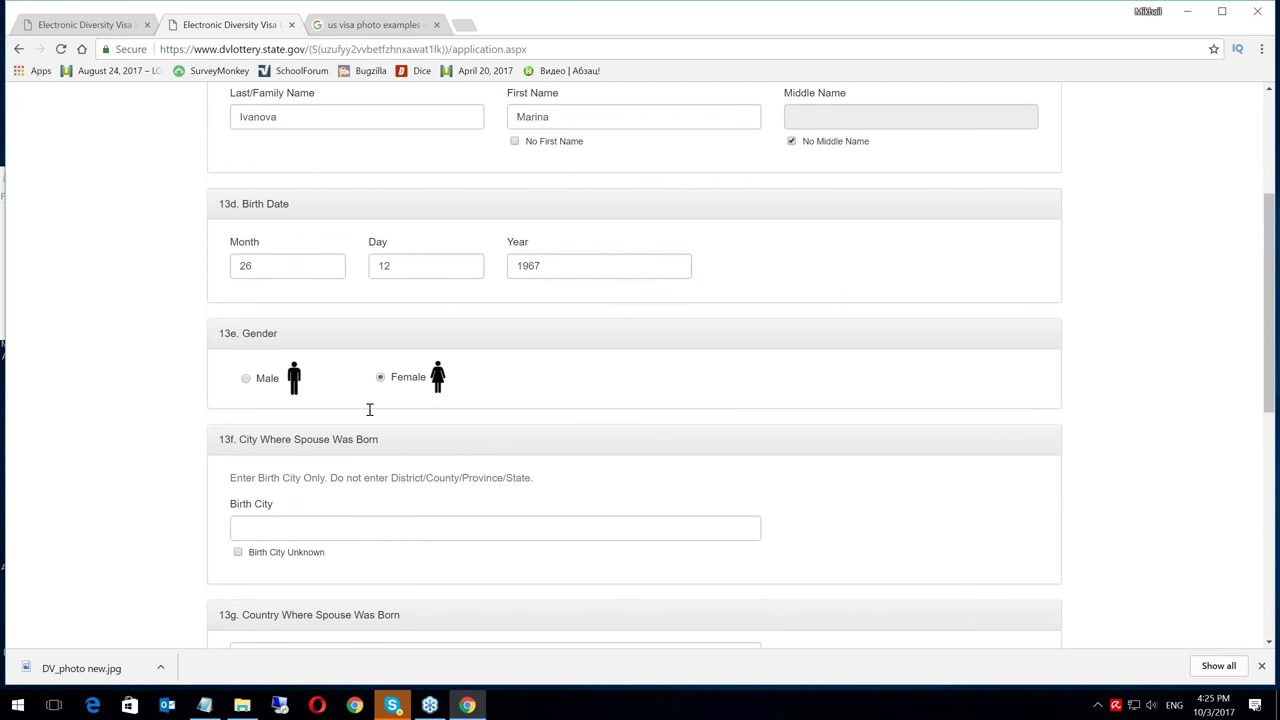
# Give the spouse's birthplace as Kiev, Ukraine, then scroll down toward the photo section
pyautogui.click(266, 531)
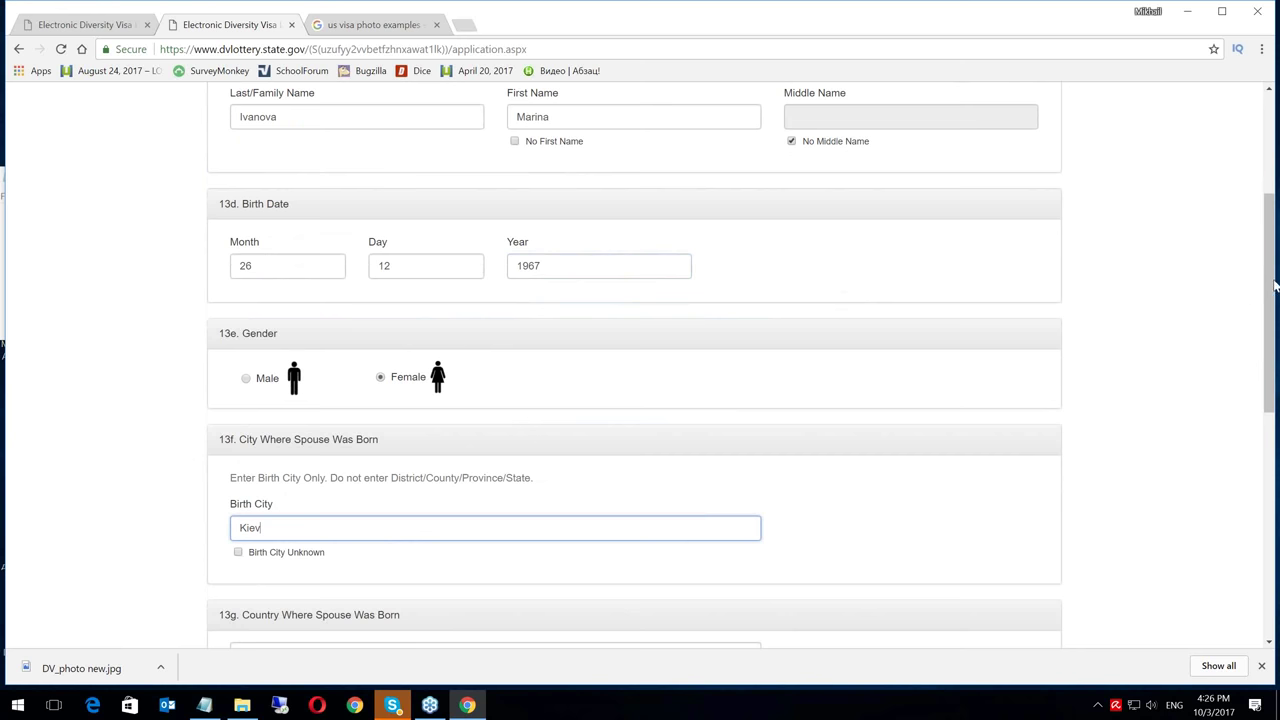
pyautogui.moveTo(1274, 287); pyautogui.dragTo(1274, 401)
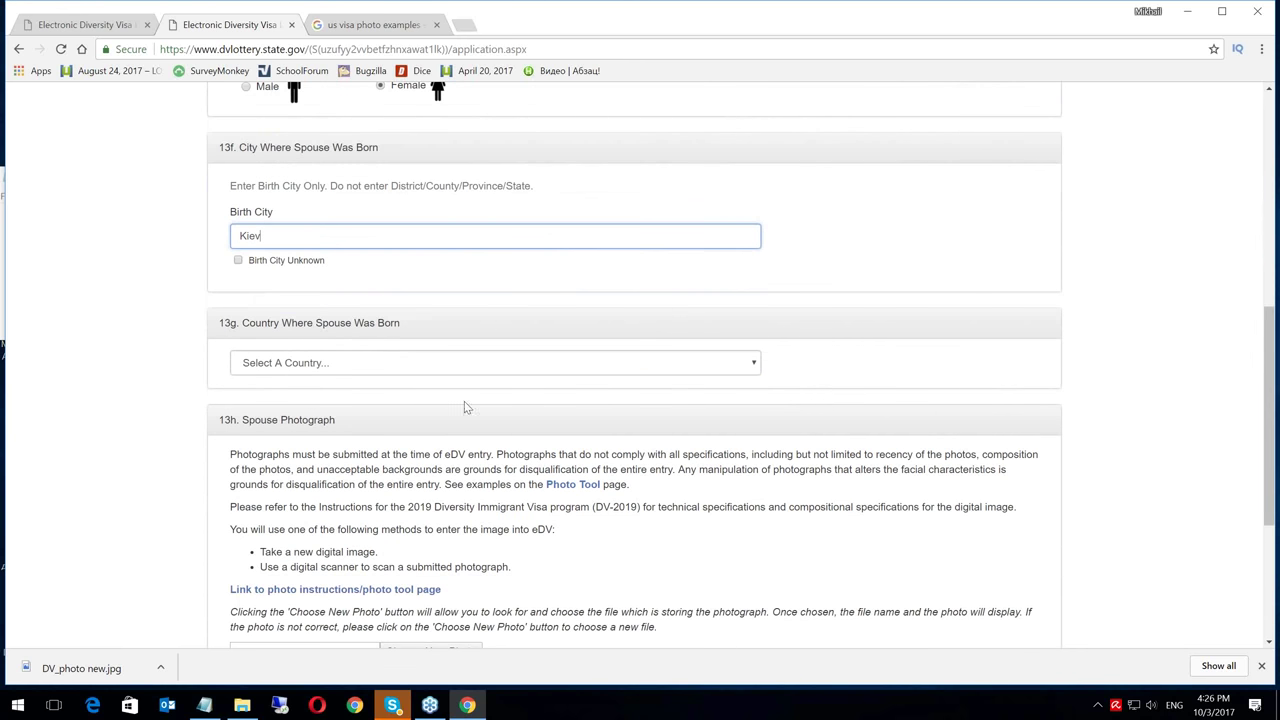
pyautogui.click(341, 363)
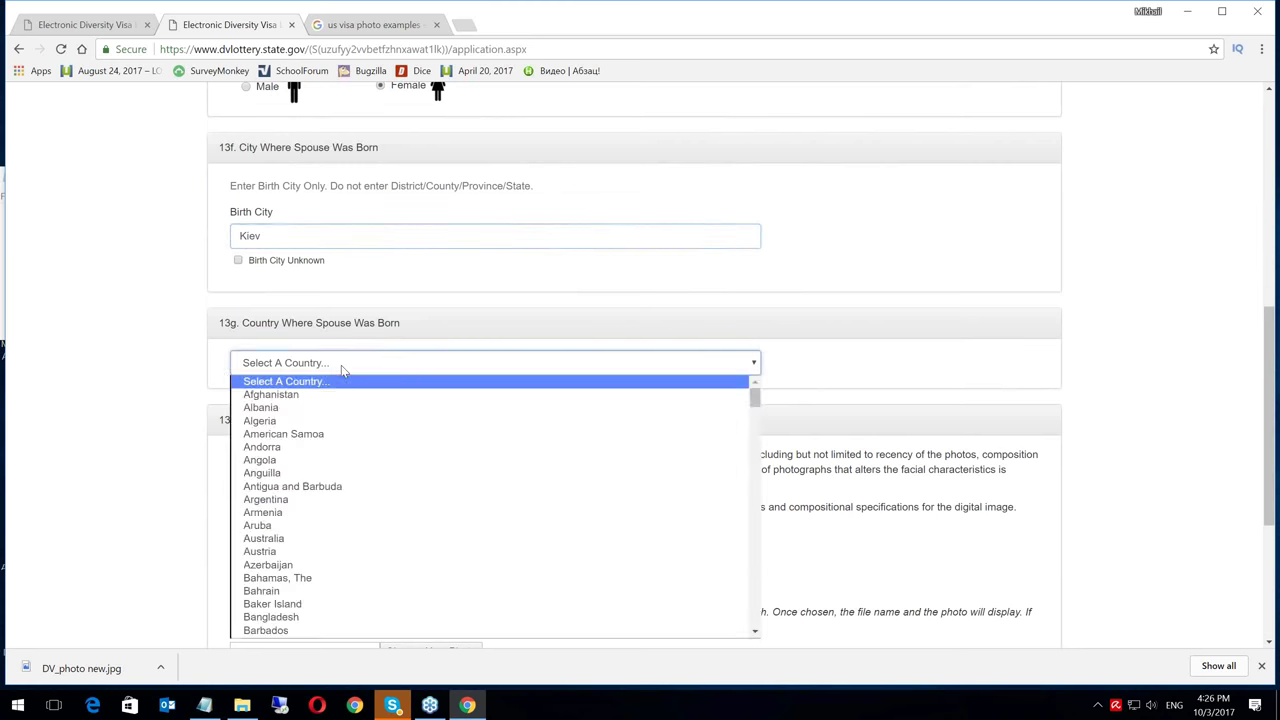
pyautogui.write('uk')
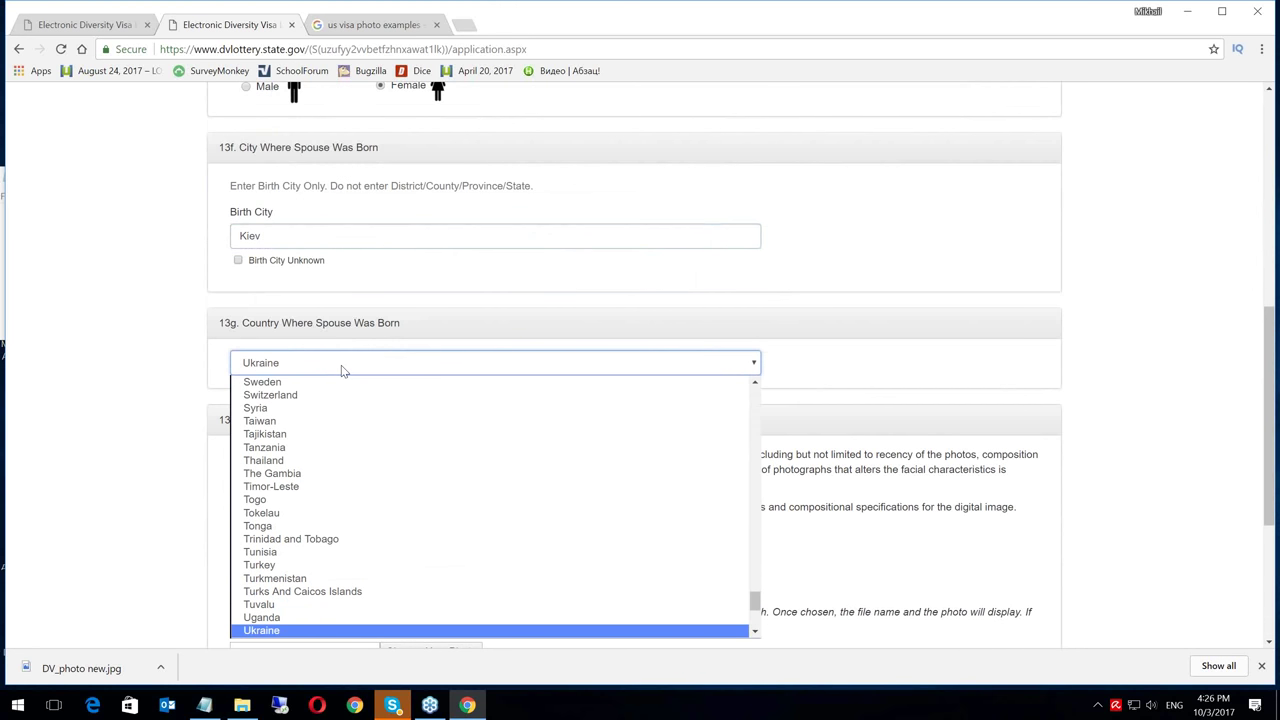
pyautogui.press('Return')
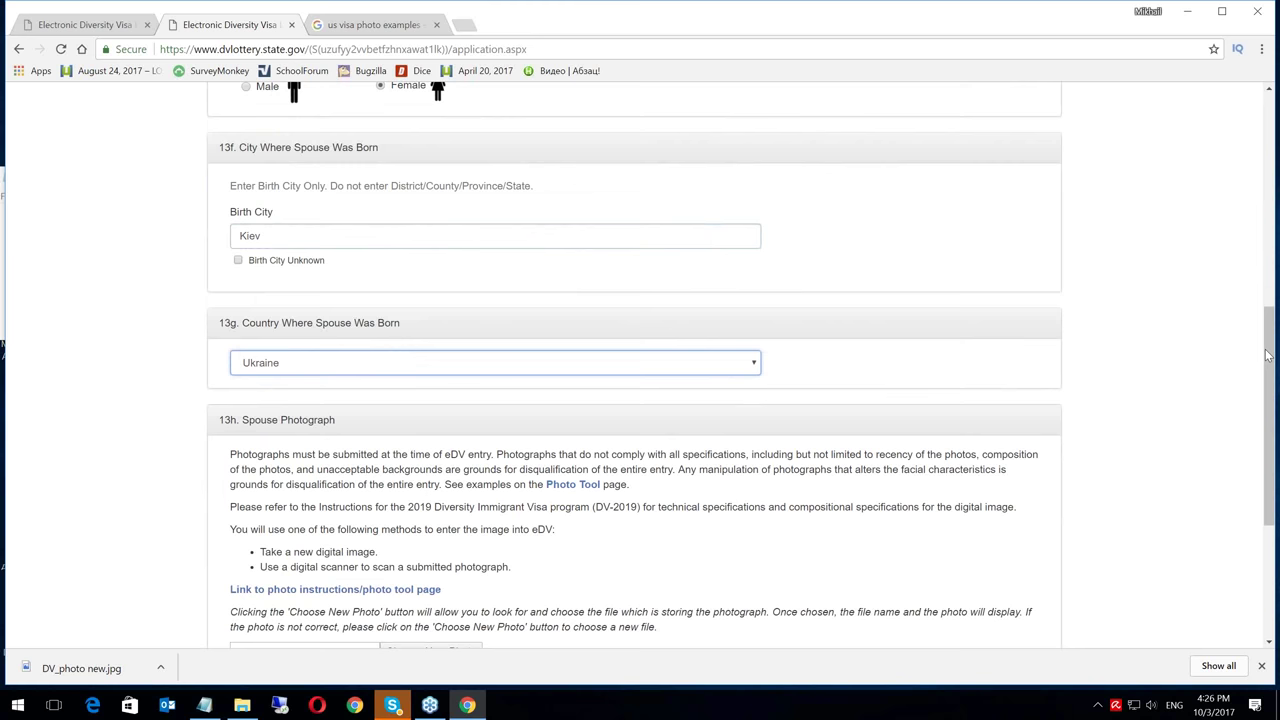
pyautogui.moveTo(1269, 346); pyautogui.dragTo(1269, 426)
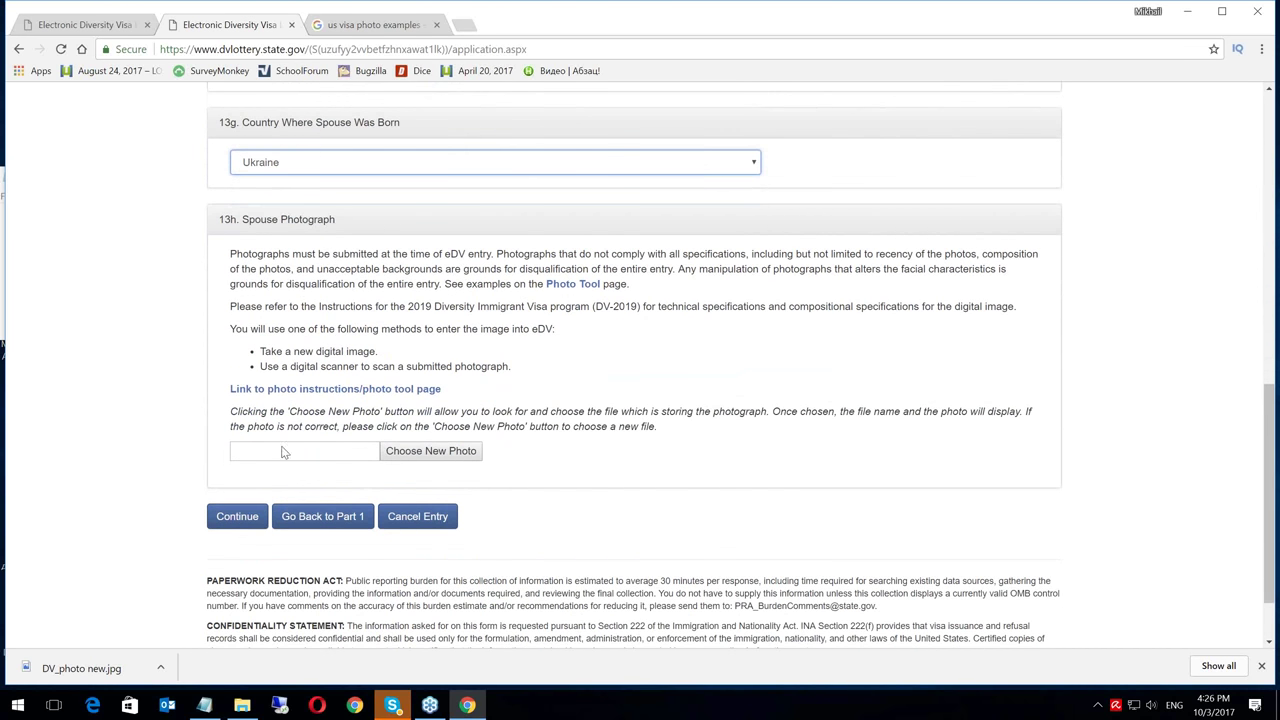
# Attach DV_photo new.jpg from the Desktop as the spouse photograph and scroll to its preview
pyautogui.click(451, 452)
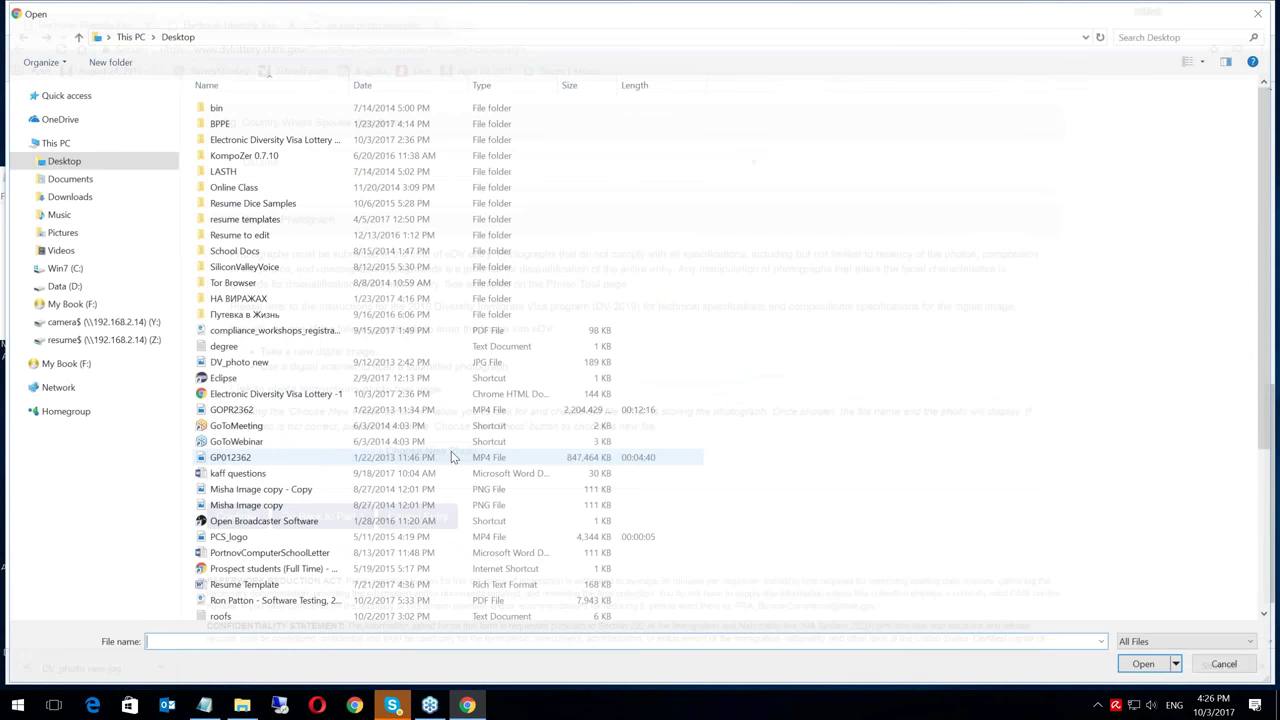
pyautogui.click(241, 366)
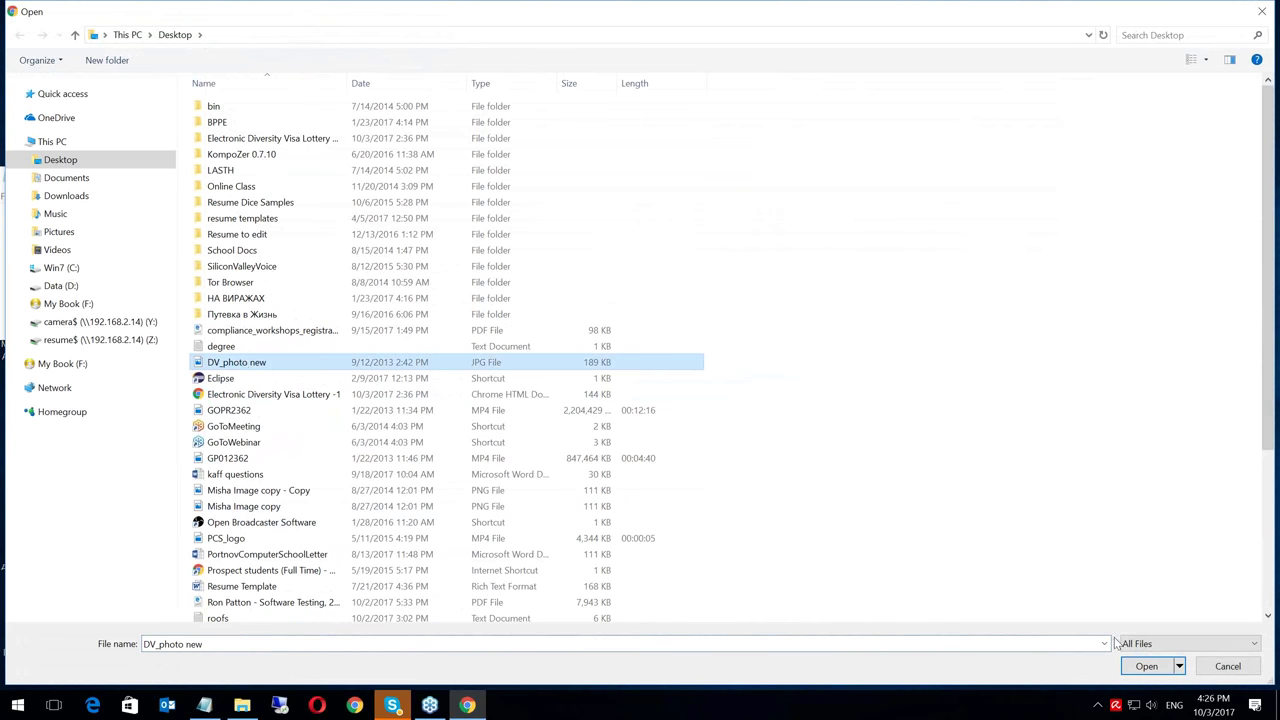
pyautogui.click(1141, 666)
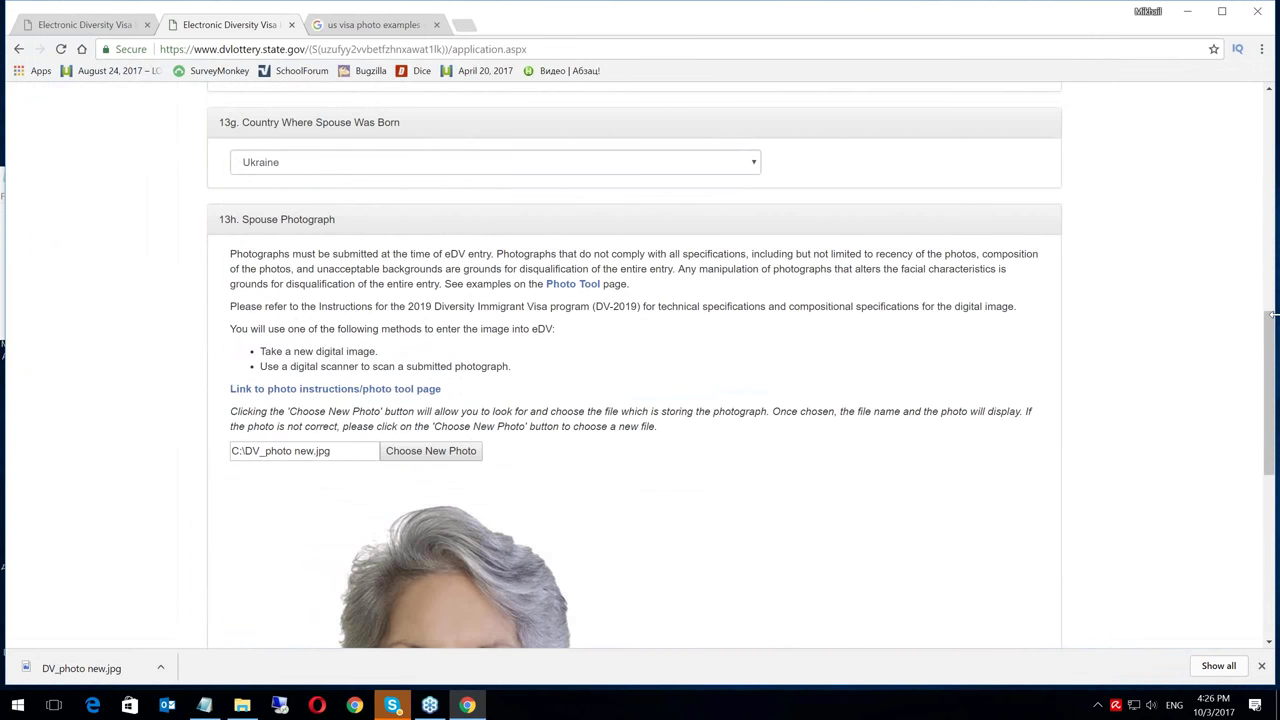
pyautogui.moveTo(1273, 345); pyautogui.dragTo(1272, 510)
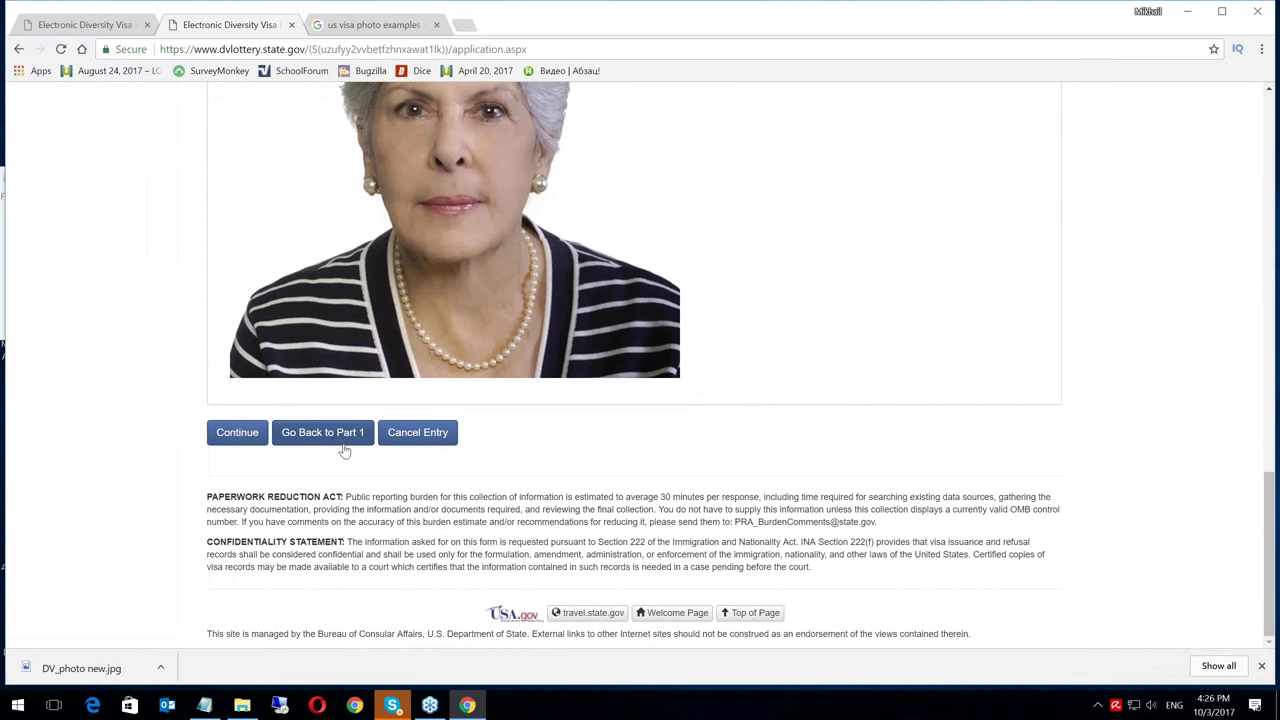
# After the validation error, change the spouse's birth month to 12 and day to 26, then continue
pyautogui.click(238, 439)
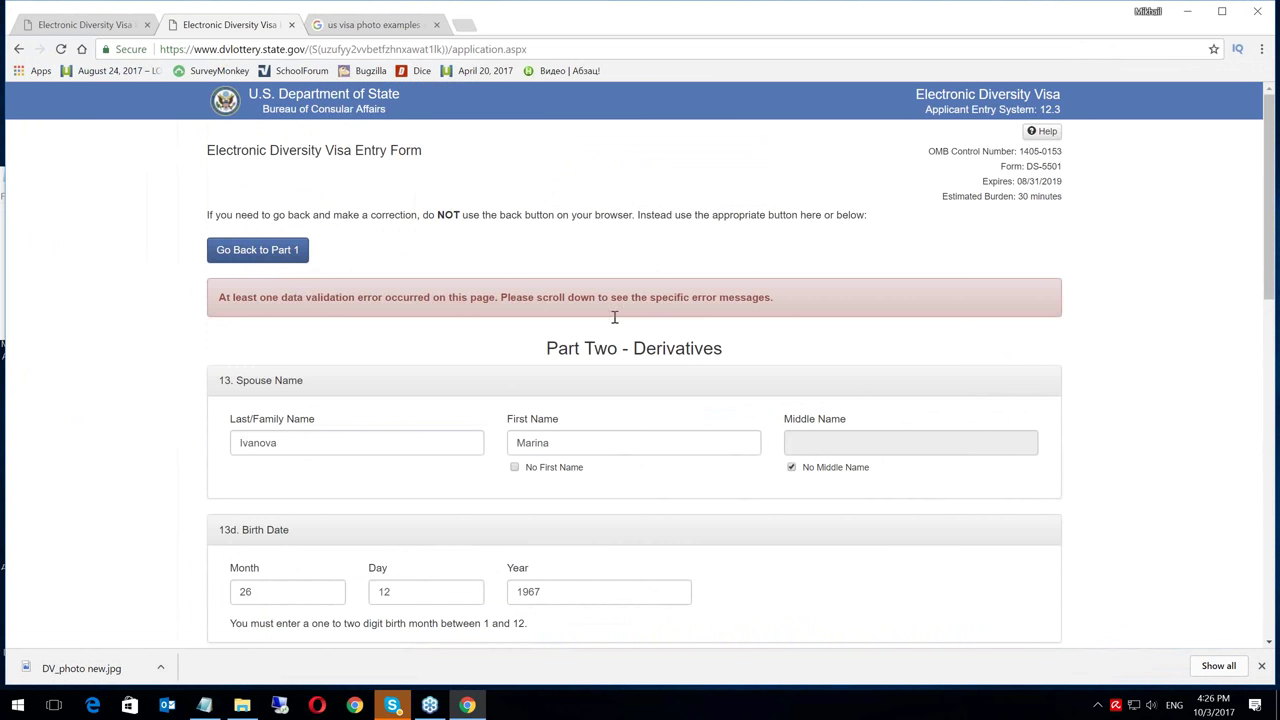
pyautogui.moveTo(1272, 117); pyautogui.dragTo(1275, 210)
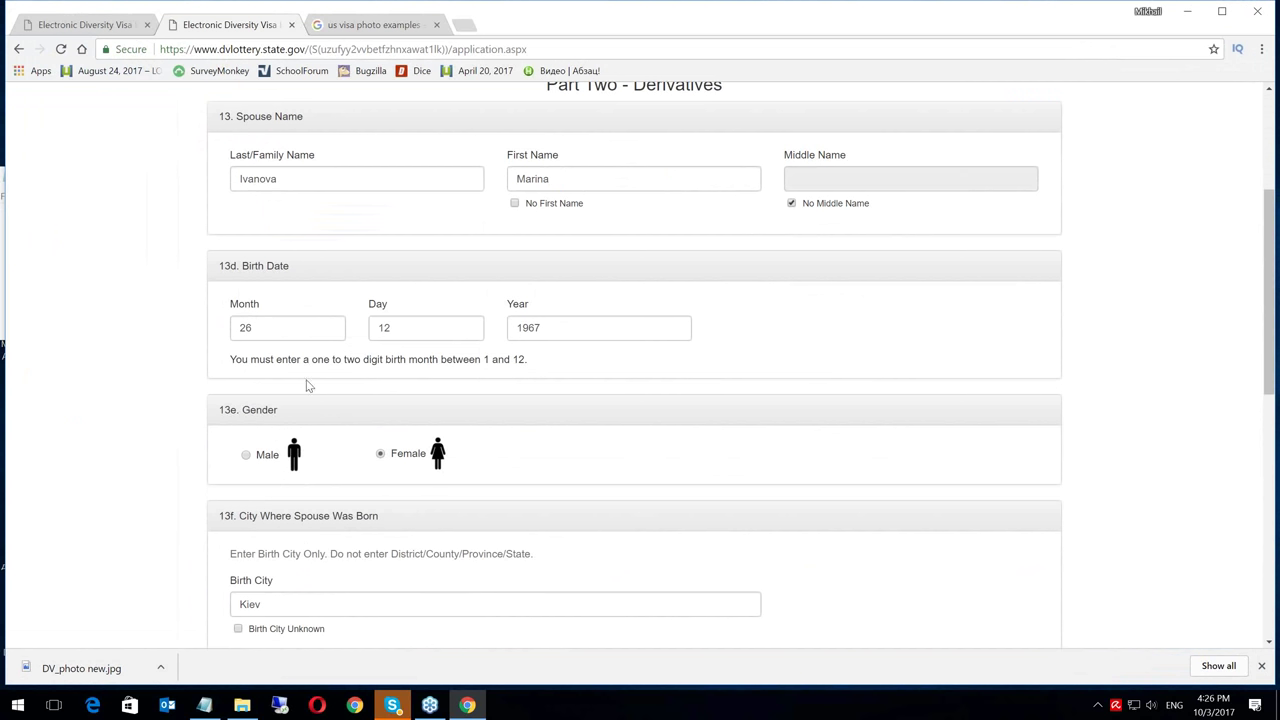
pyautogui.moveTo(264, 327); pyautogui.dragTo(220, 331)
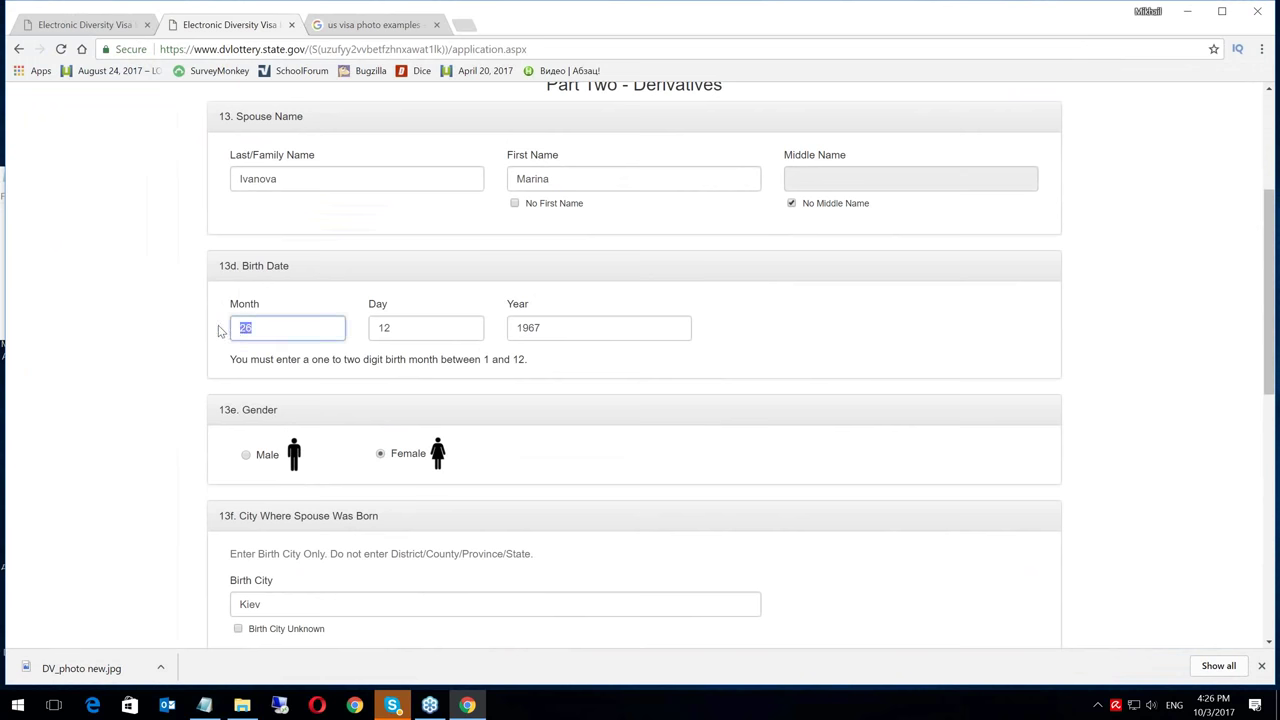
pyautogui.write('12')
pyautogui.moveTo(408, 328); pyautogui.dragTo(376, 330)
pyautogui.write('26')
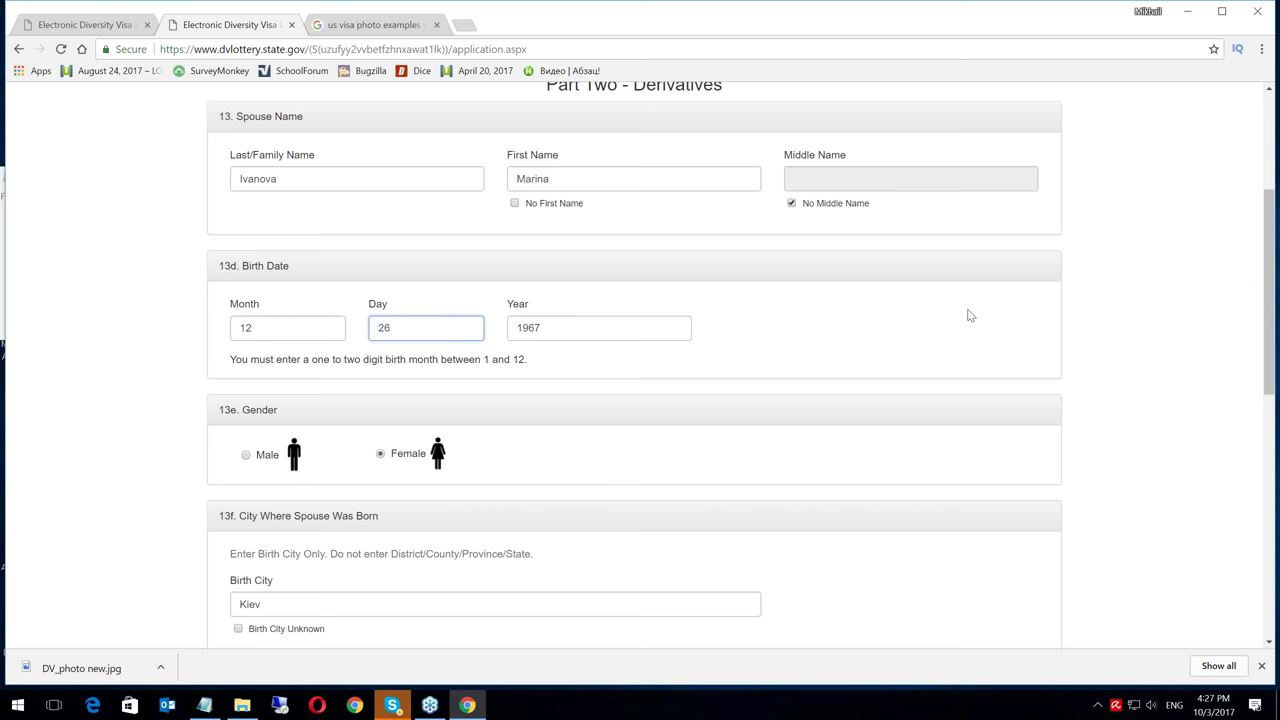
pyautogui.moveTo(1276, 243); pyautogui.dragTo(1271, 505)
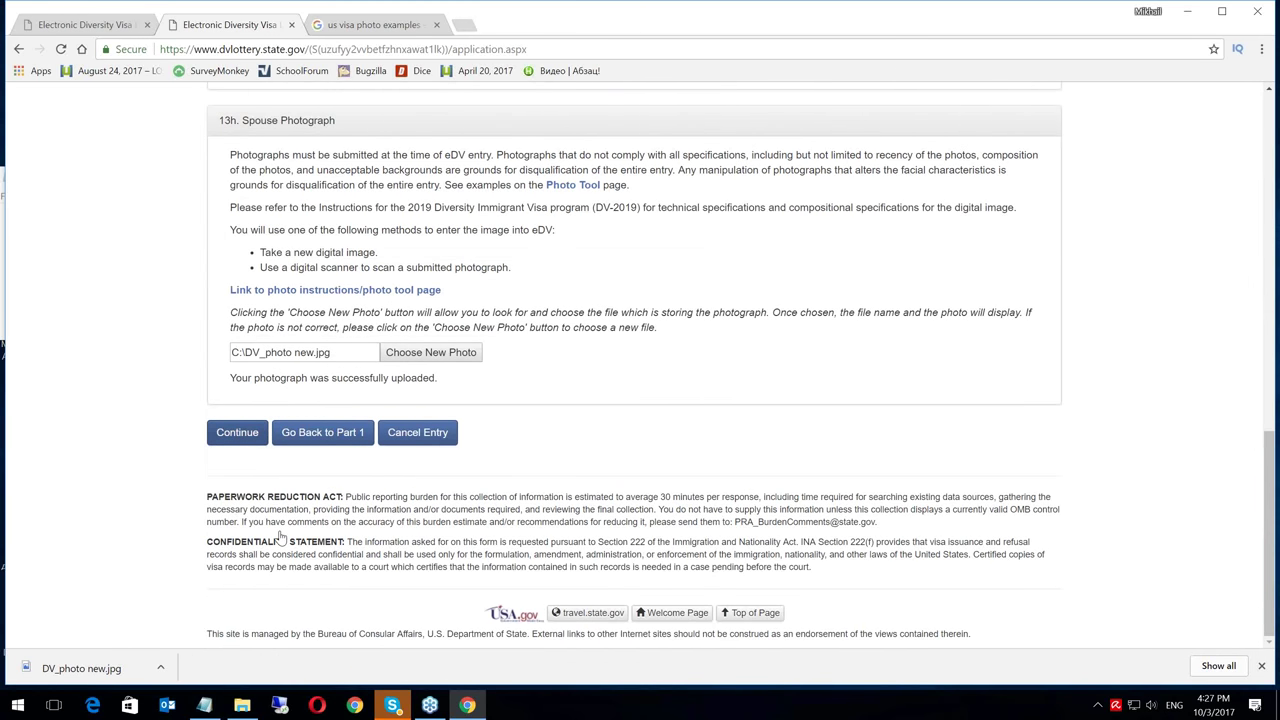
pyautogui.click(230, 432)
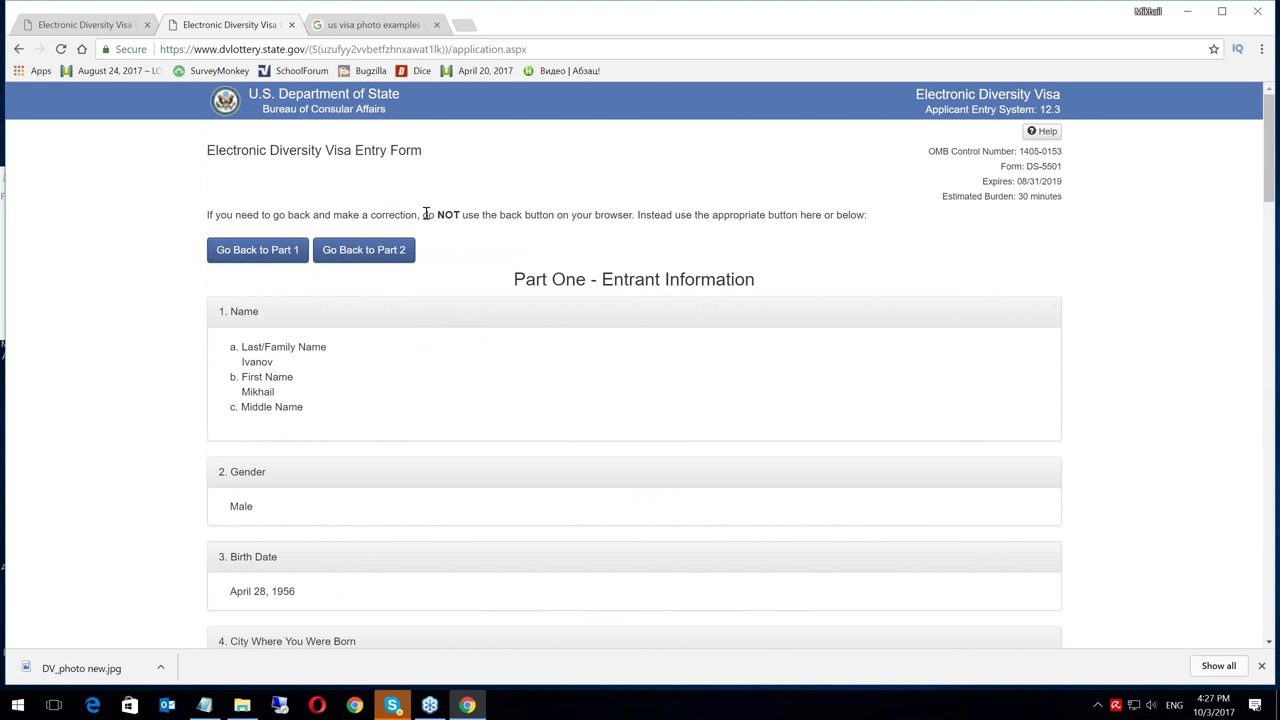
# Review the entrant's details on the review page, noting the warning about going back
pyautogui.moveTo(422, 214); pyautogui.dragTo(563, 219)
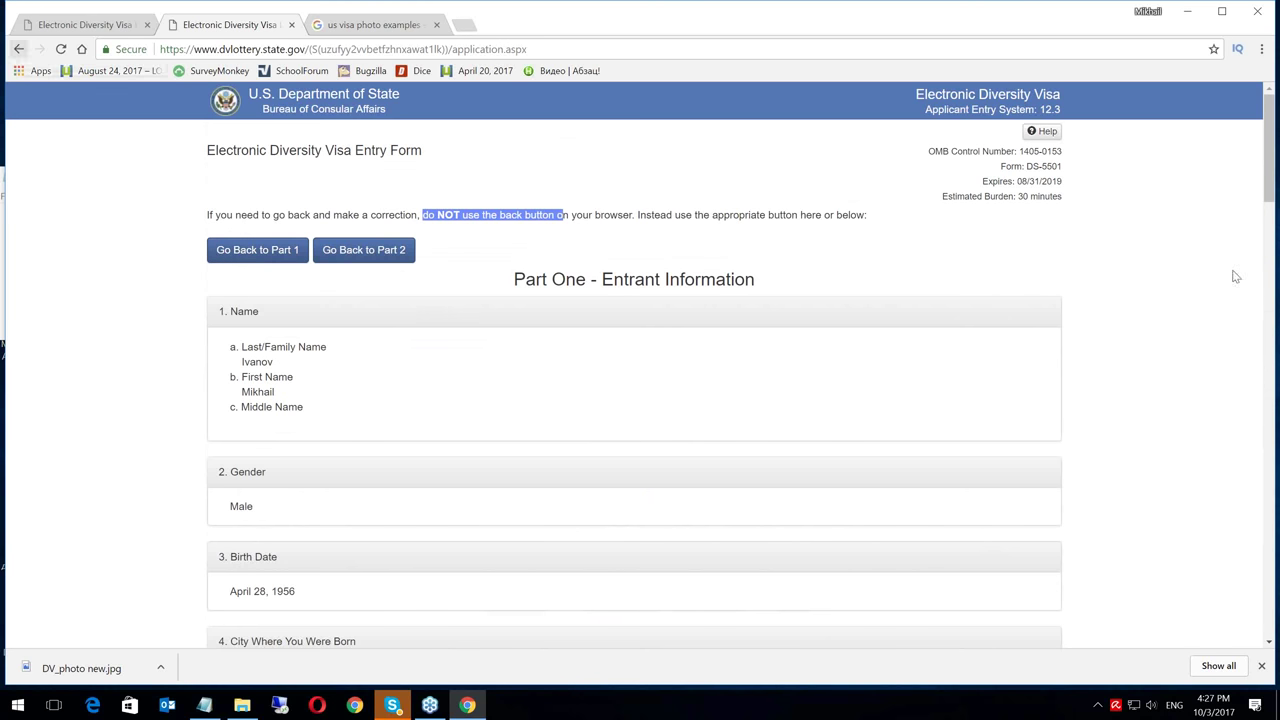
pyautogui.moveTo(1268, 127); pyautogui.dragTo(1271, 165)
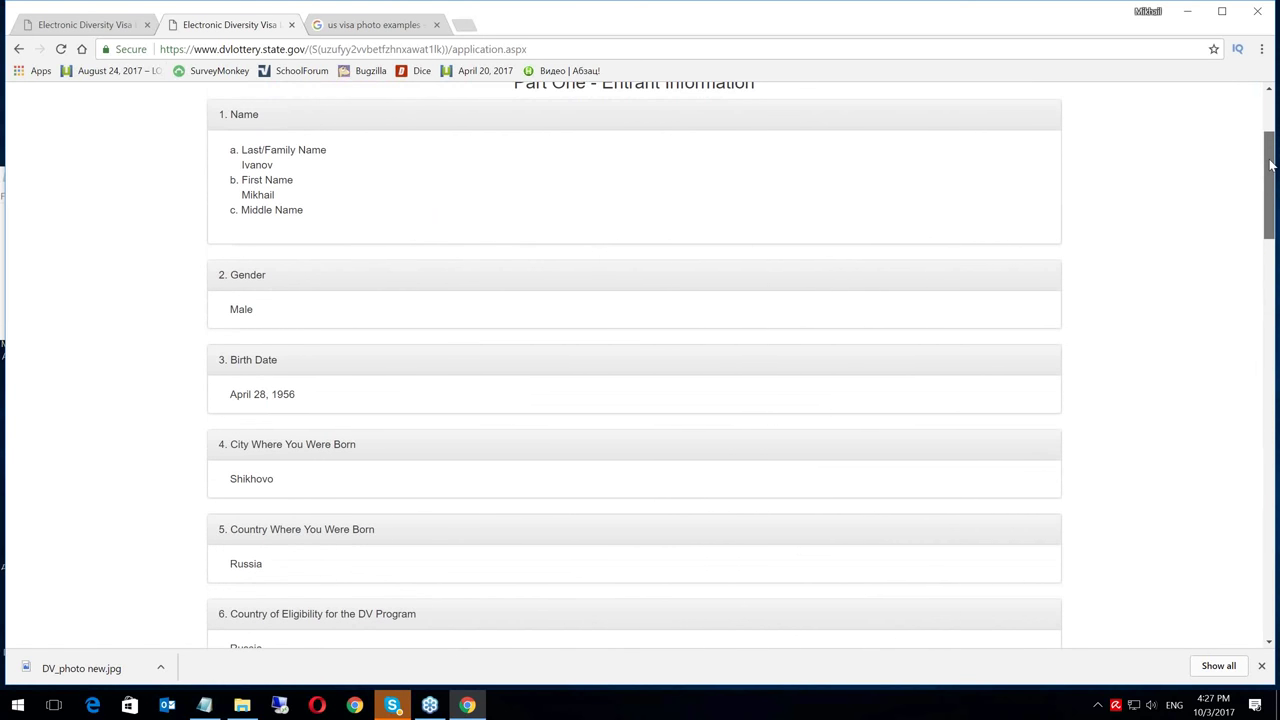
pyautogui.moveTo(1271, 165); pyautogui.dragTo(1277, 270)
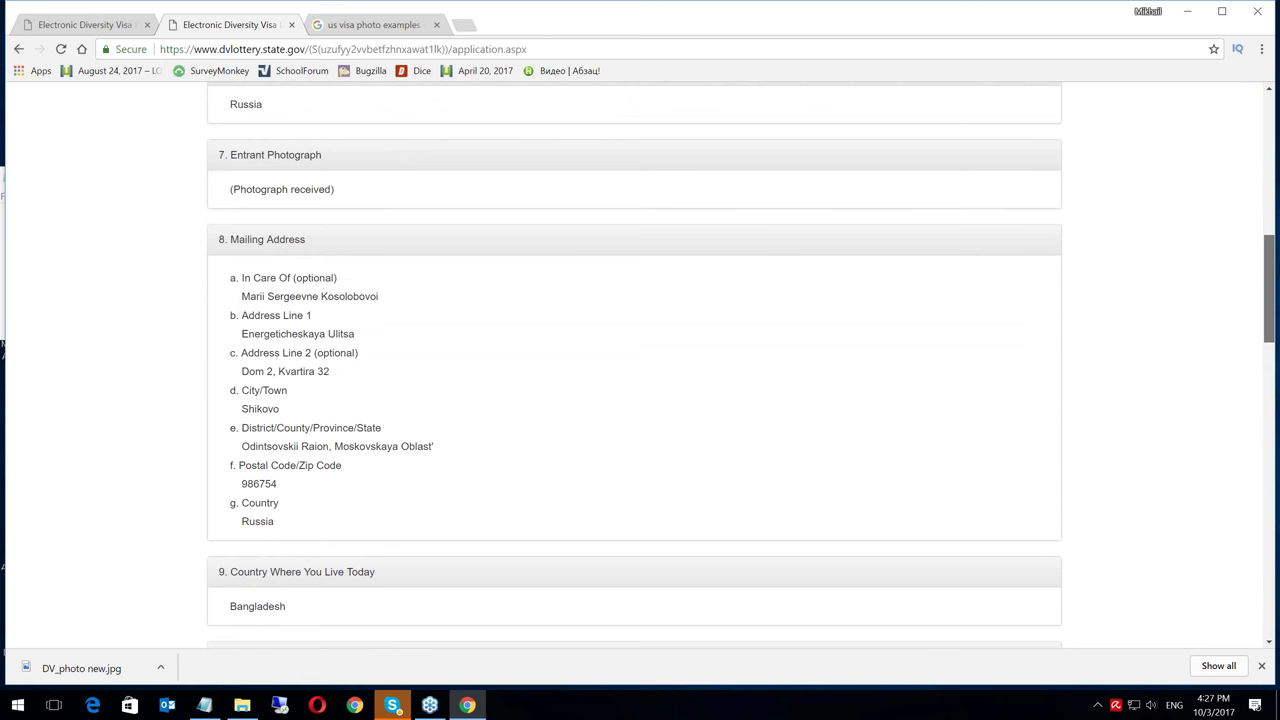
pyautogui.scroll(-1, 634, 365)
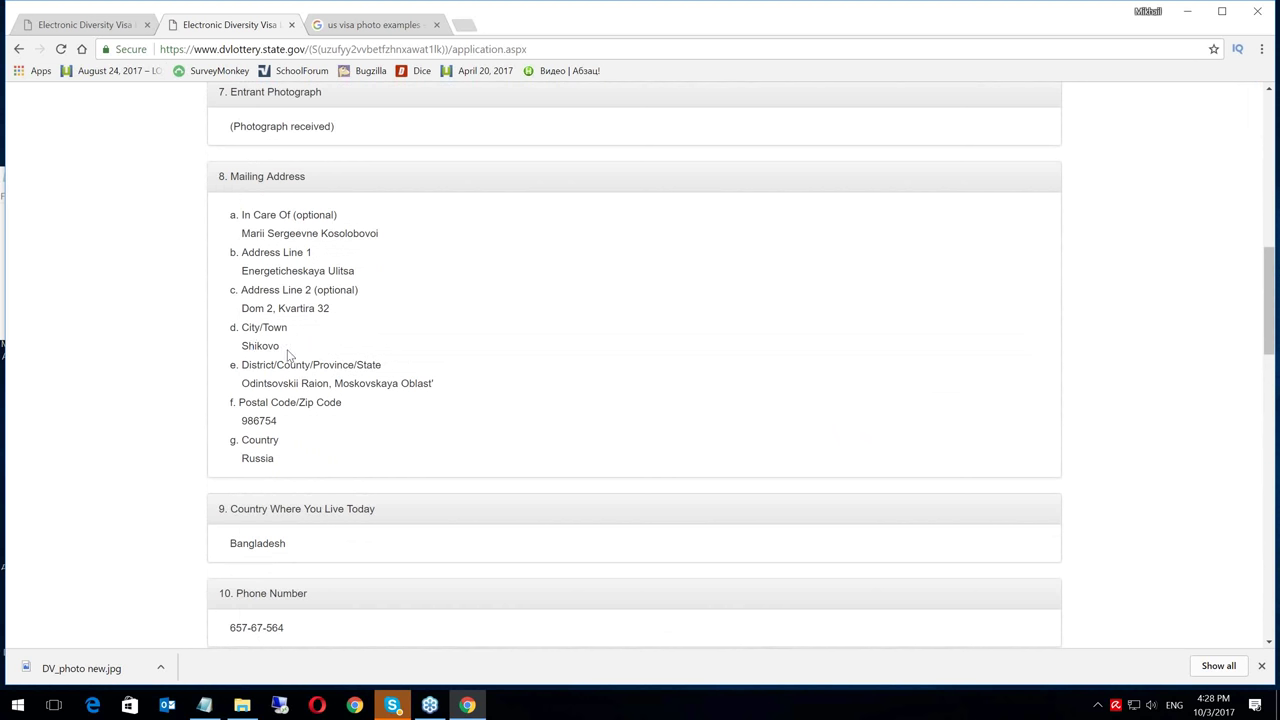
# Check the mailing address city, then scroll through the spouse details to the Submit button
pyautogui.moveTo(242, 345); pyautogui.dragTo(282, 345)
pyautogui.click(267, 346)
pyautogui.click(1270, 268)
pyautogui.moveTo(1270, 268); pyautogui.dragTo(1270, 548)
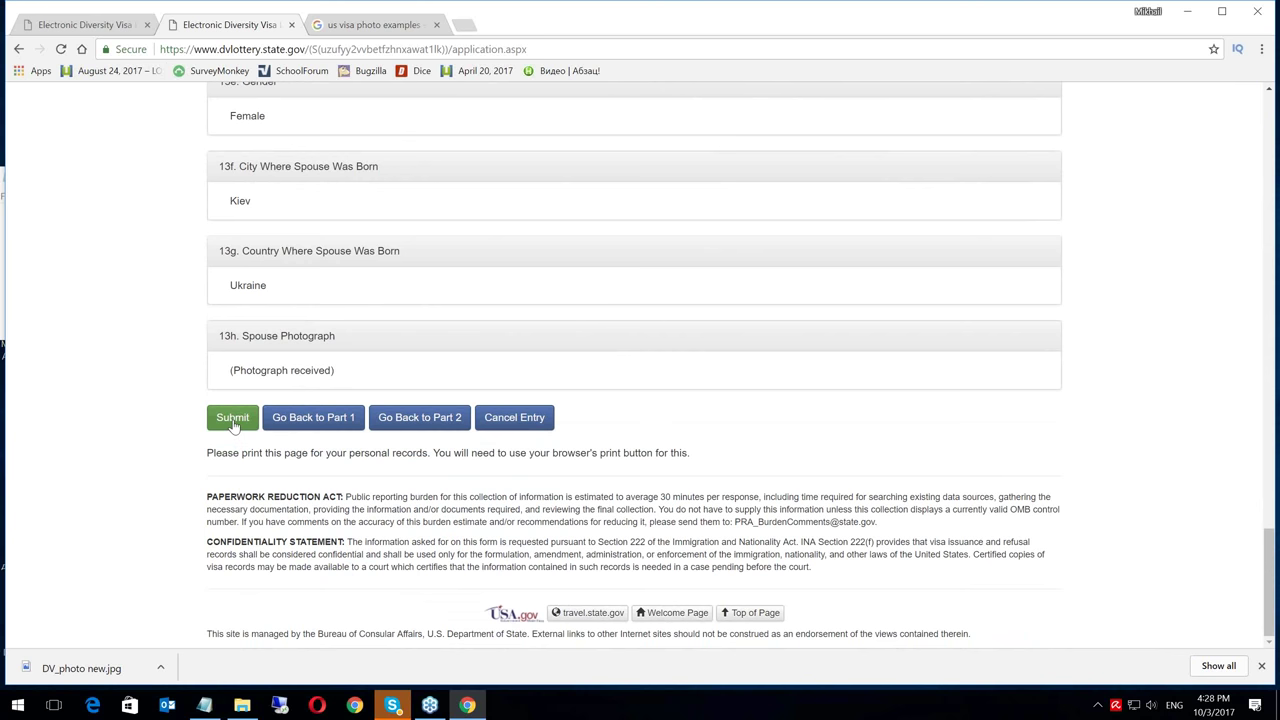
# Submit the DV-2019 entry and select the confirmation number on the Success page
pyautogui.click(233, 419)
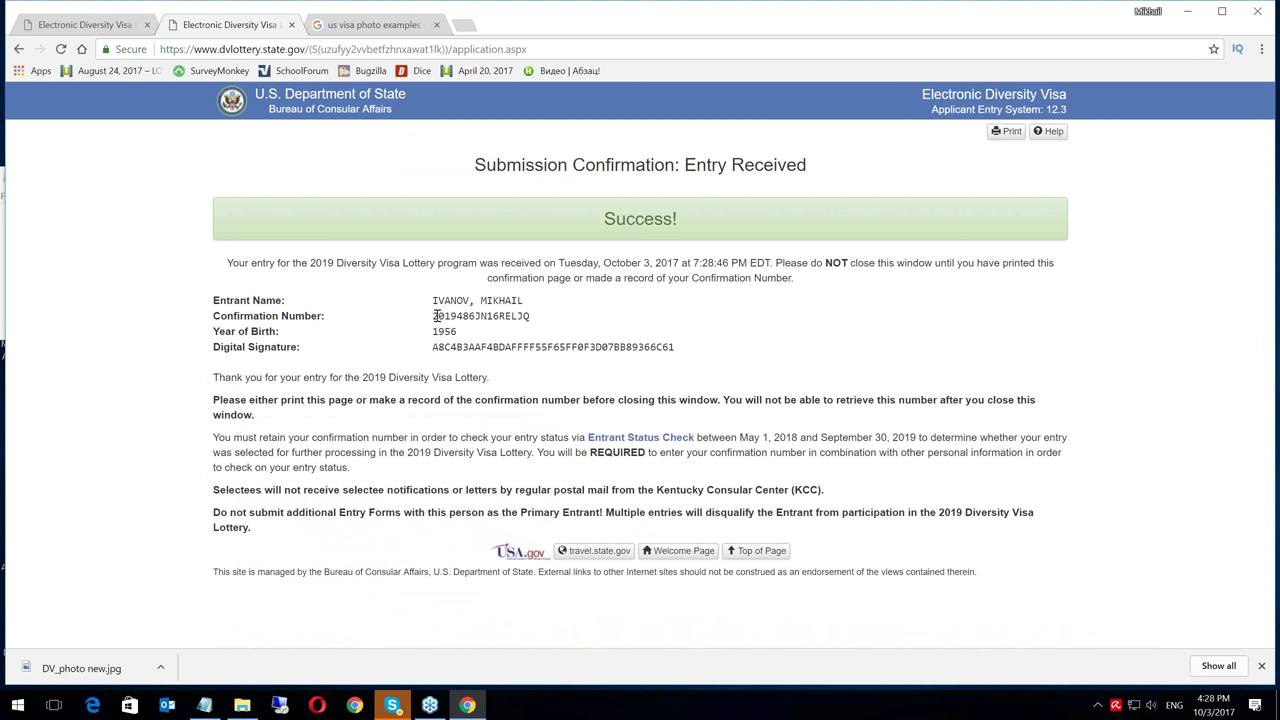
pyautogui.moveTo(435, 316); pyautogui.dragTo(532, 316)
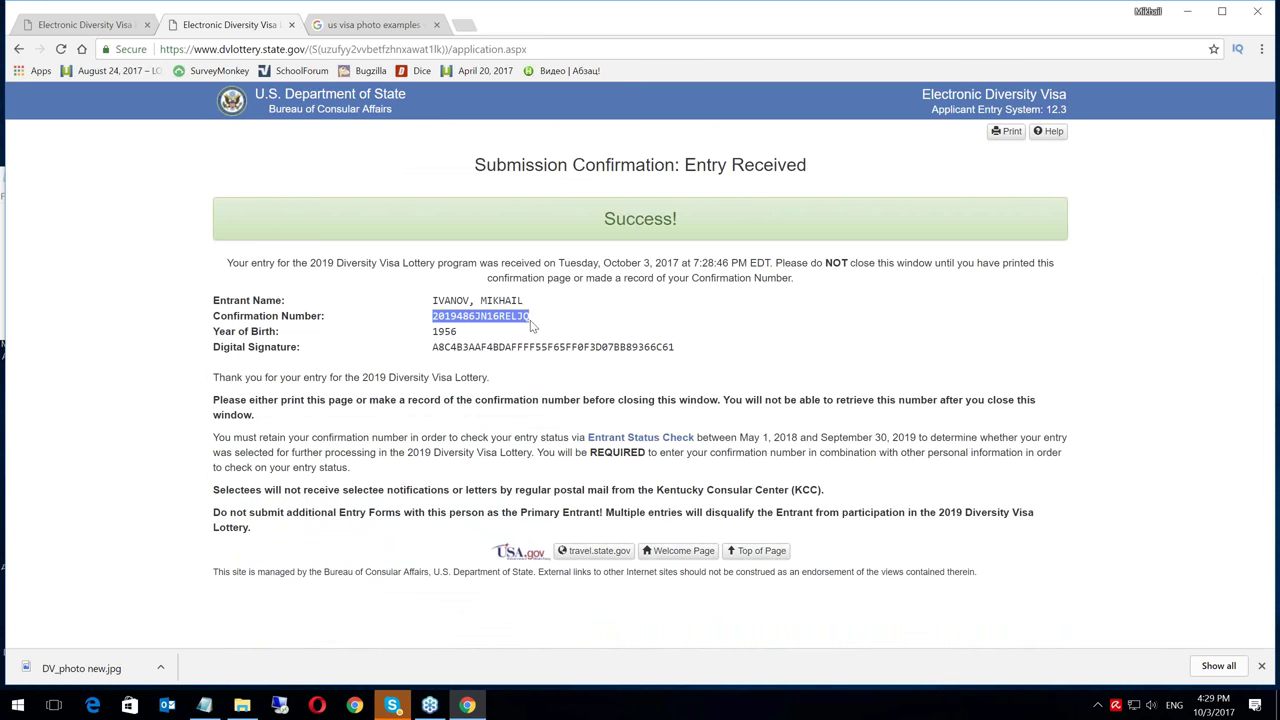
# Save the confirmation page as 'Webpage, Complete', appending '- Success' to the file name
pyautogui.rightClick(129, 220)
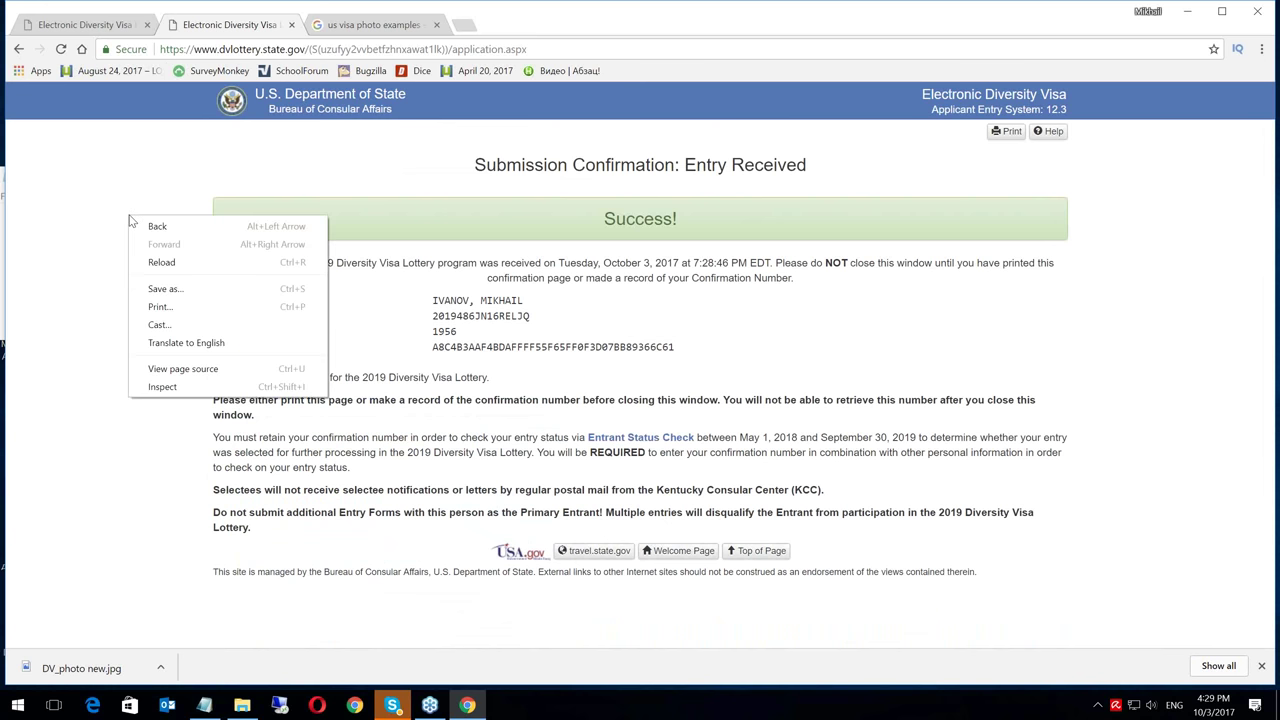
pyautogui.click(166, 289)
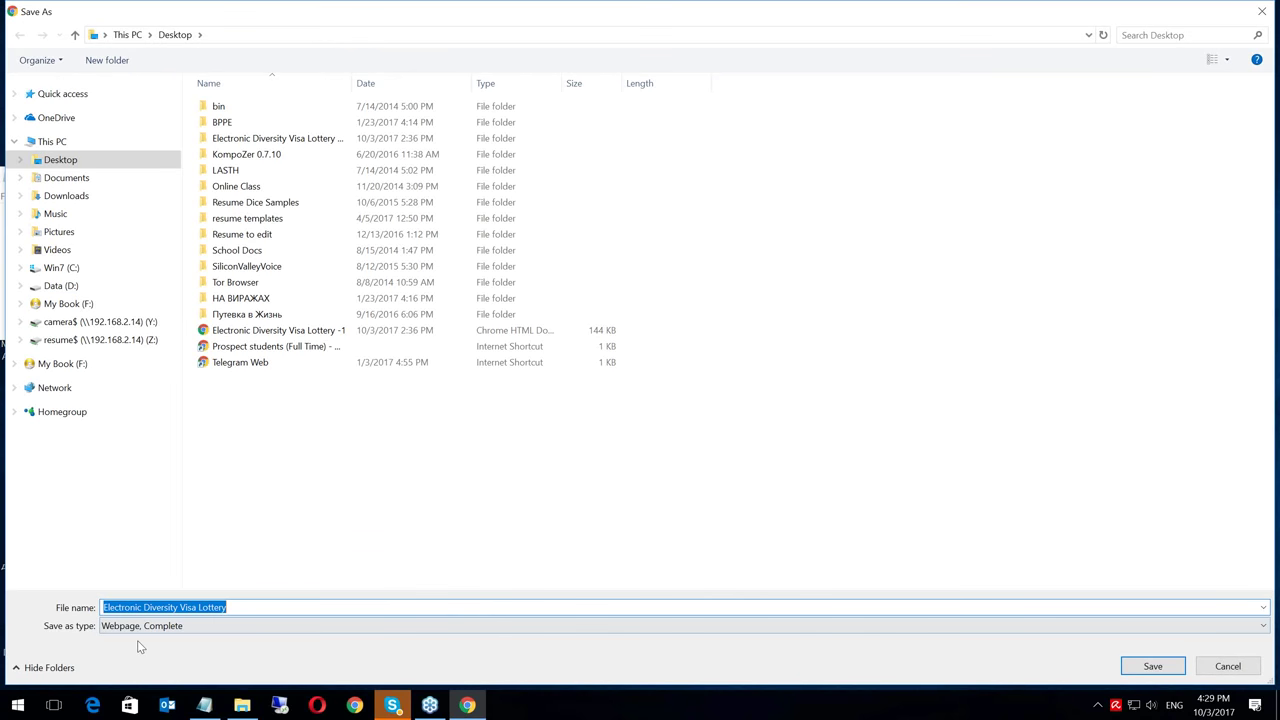
pyautogui.click(1263, 626)
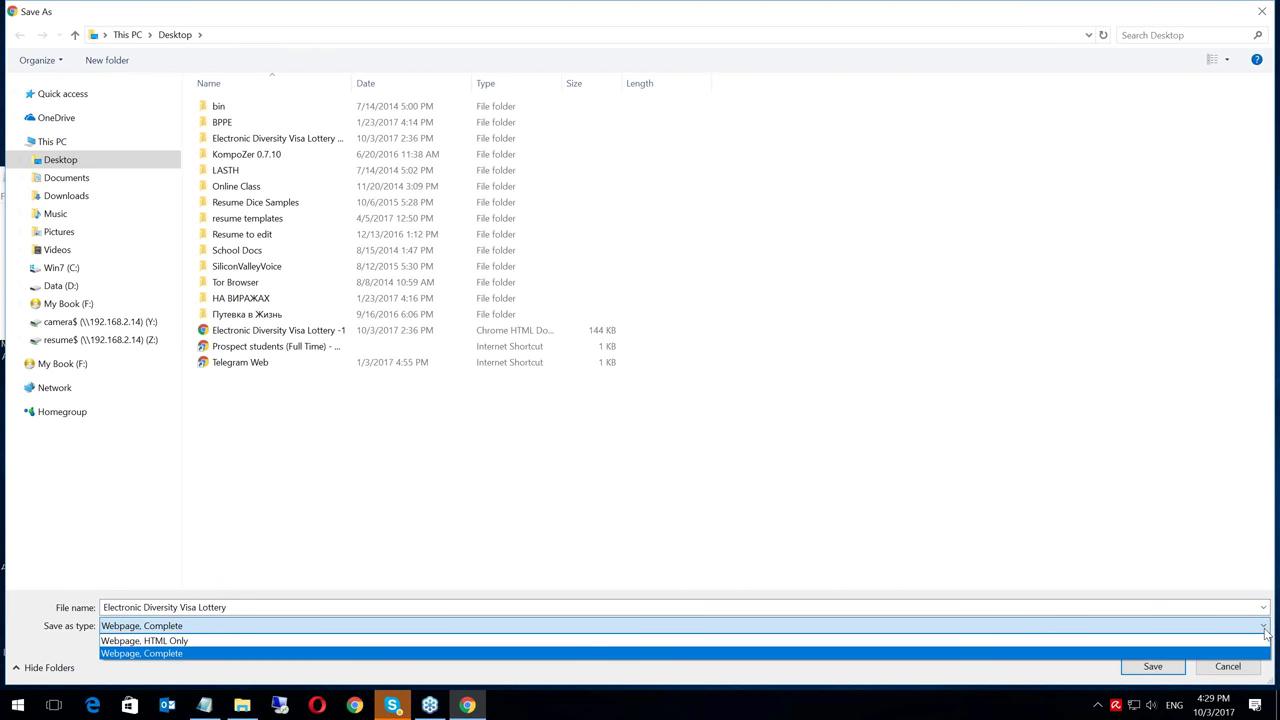
pyautogui.click(168, 655)
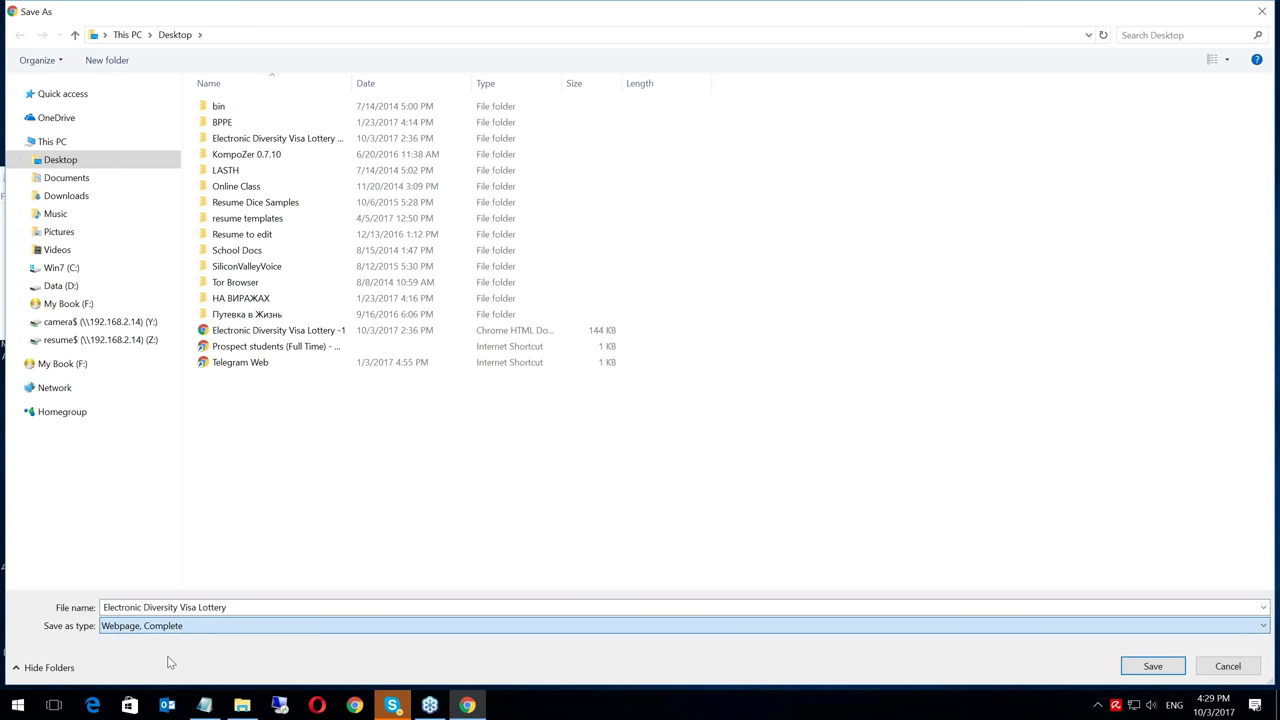
pyautogui.click(232, 607)
pyautogui.click(245, 608)
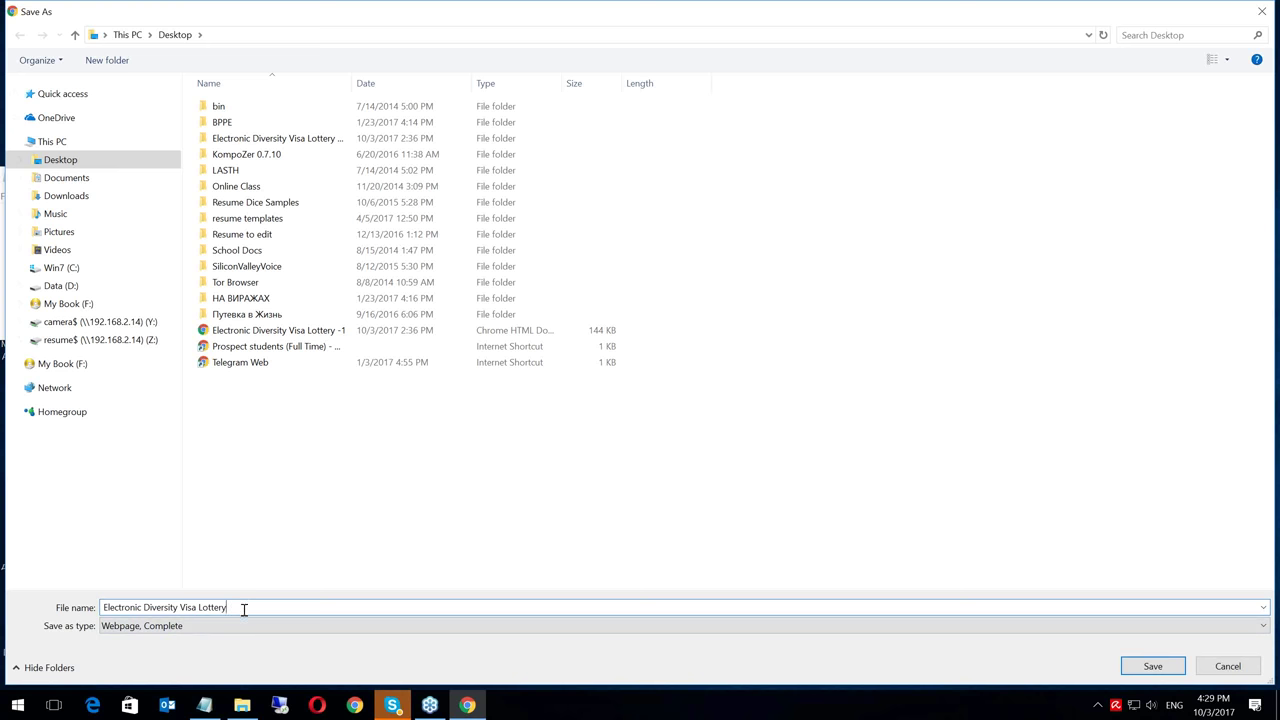
pyautogui.write('- Success')
pyautogui.click(1155, 665)
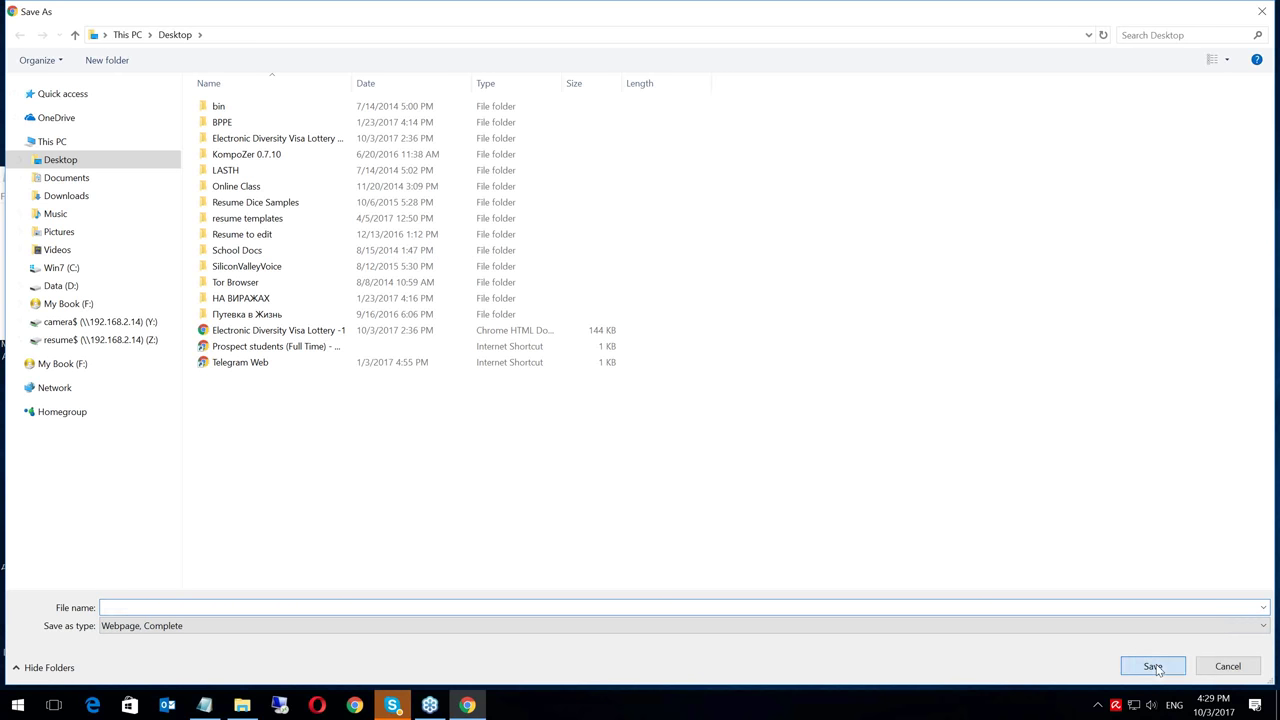